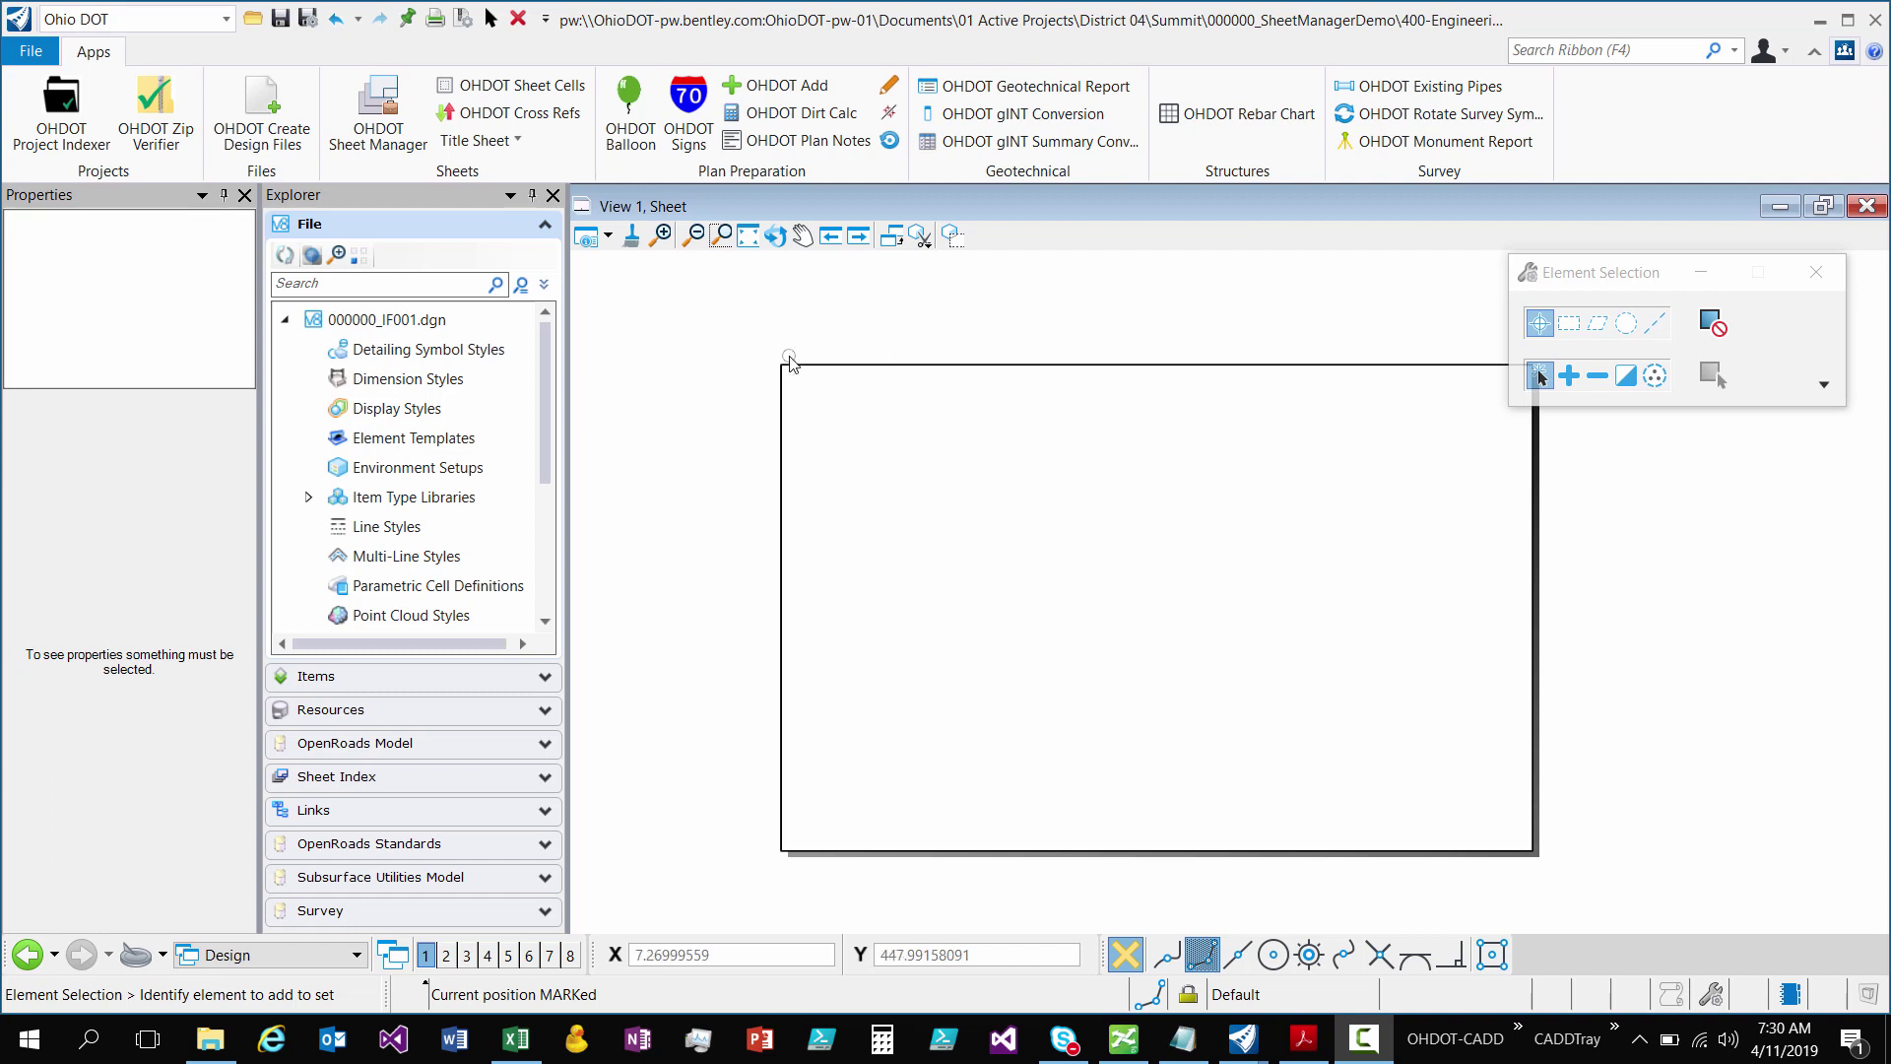
- Activate the Ohio DOT workflow and open the OHDOT Sheet Cells tool
click(213, 15)
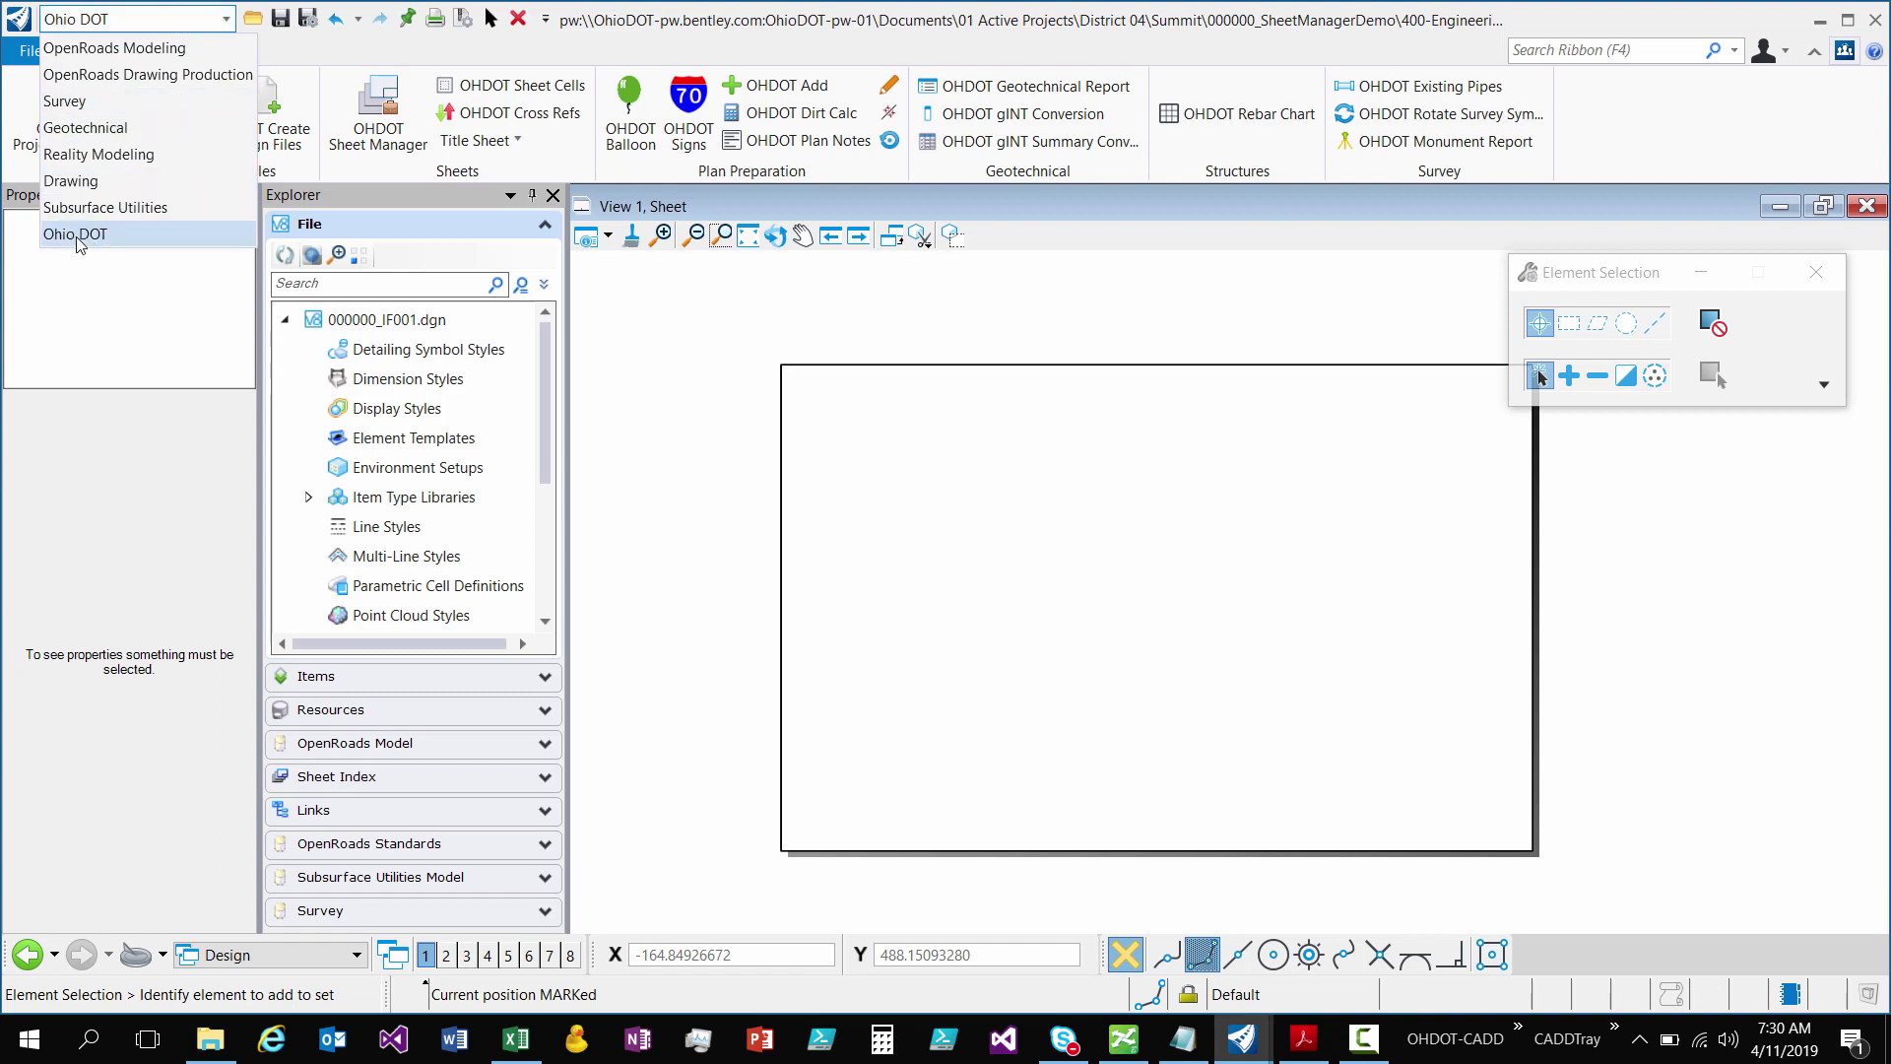
click(89, 235)
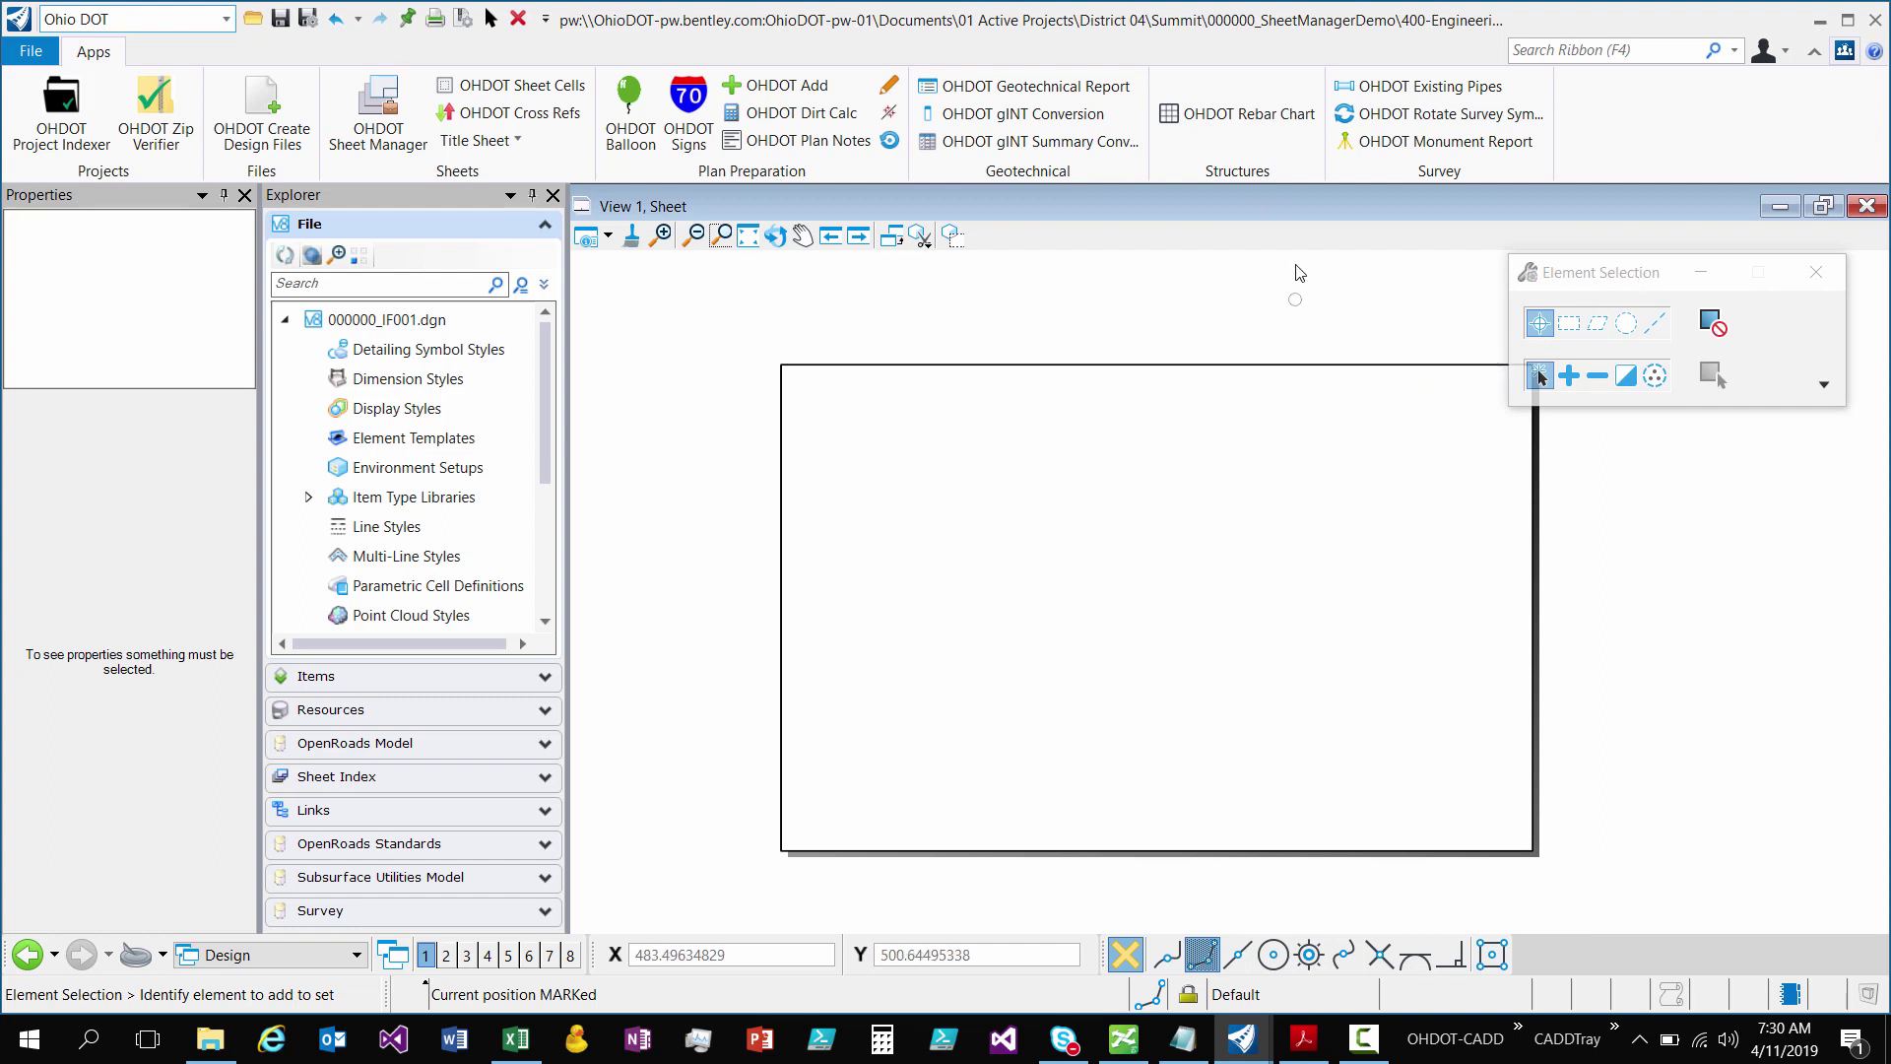
click(514, 87)
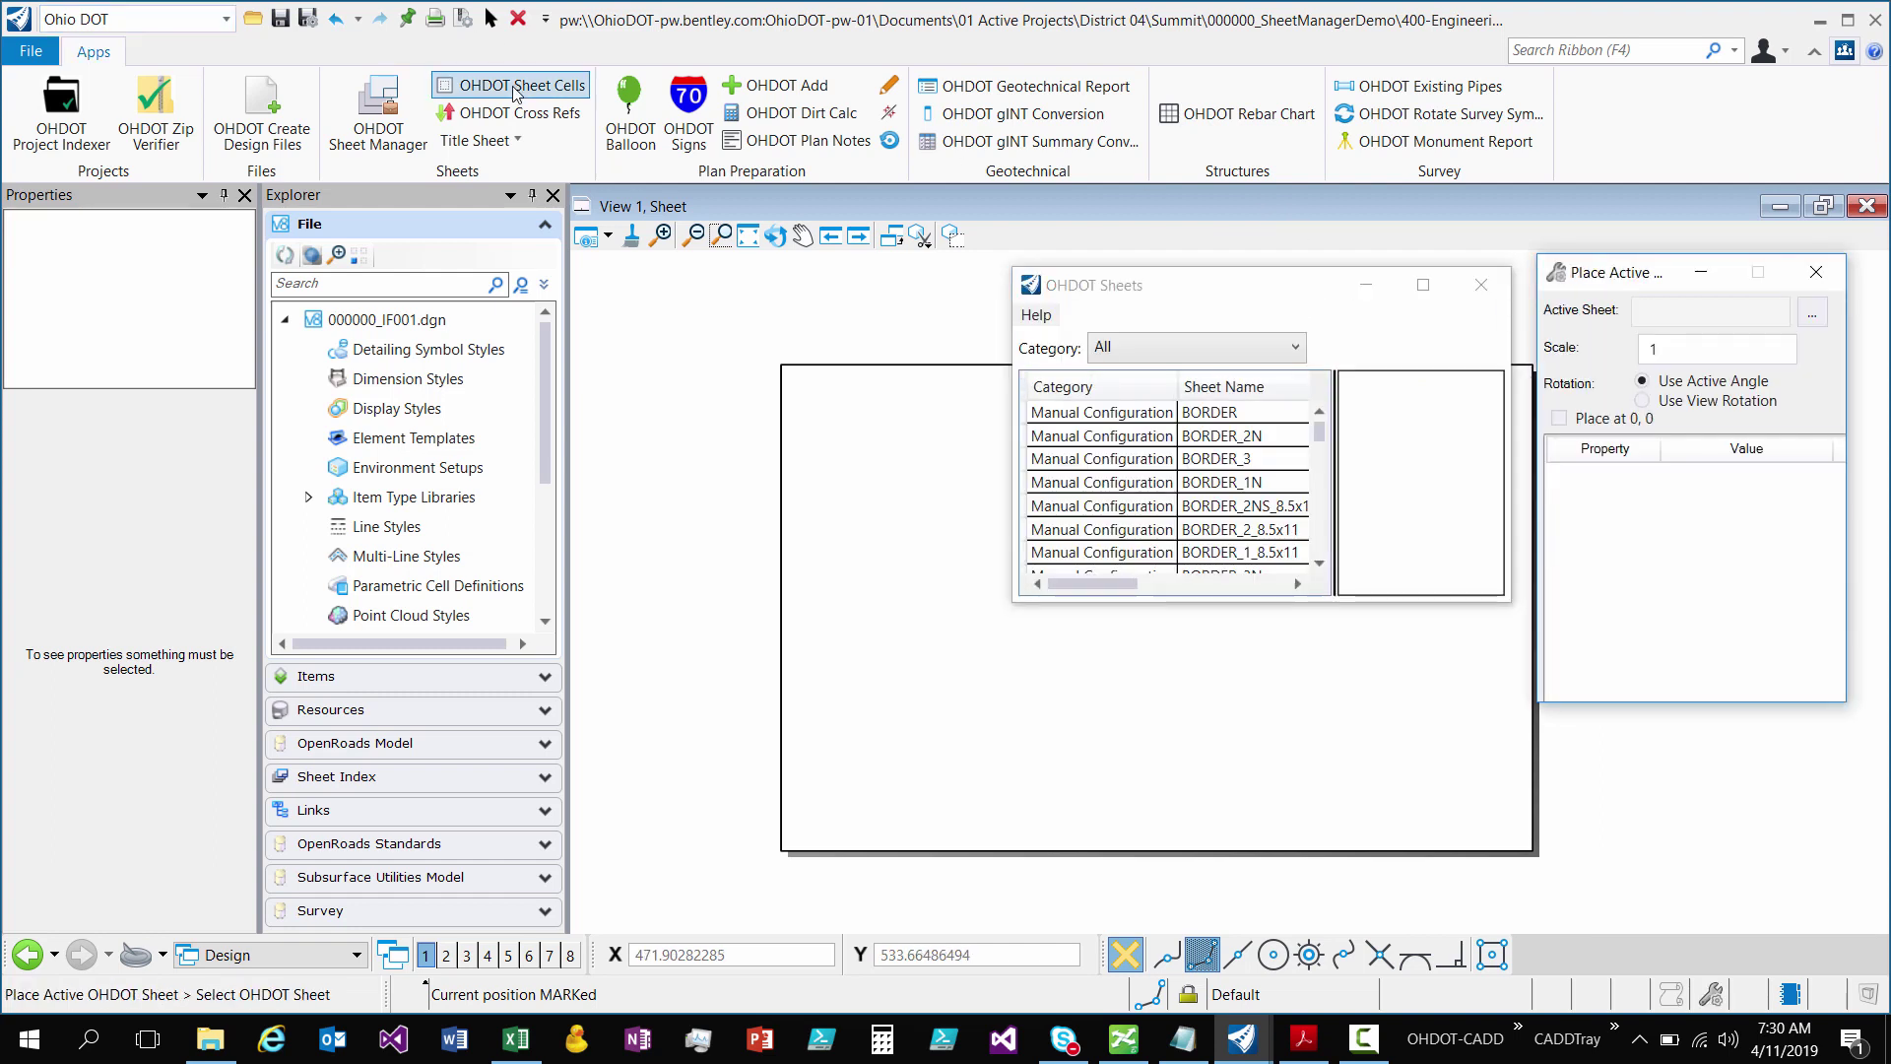
- Enlarge the OHDOT Sheets window and arrange it beside the sheet placement settings so both are accessible
drag(1197, 285, 559, 179)
drag(871, 492, 1304, 824)
drag(1618, 286, 1537, 296)
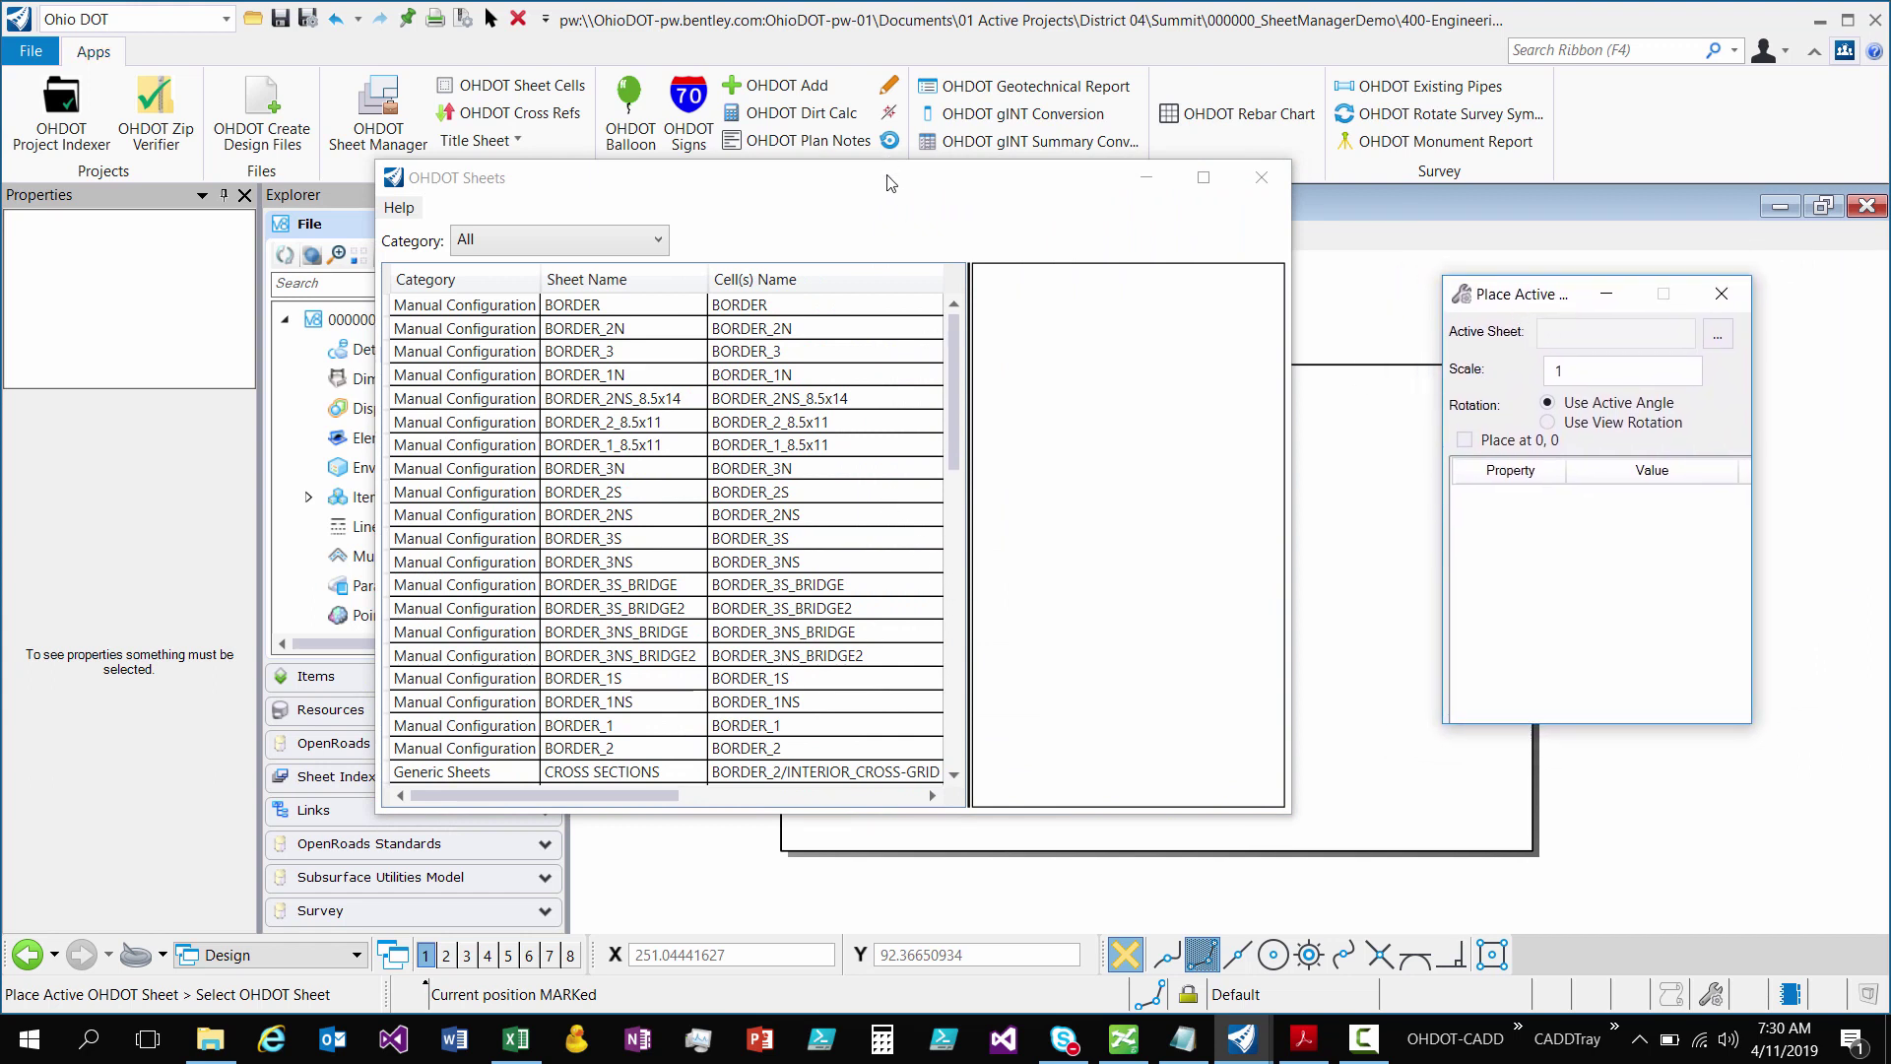
drag(890, 183, 944, 185)
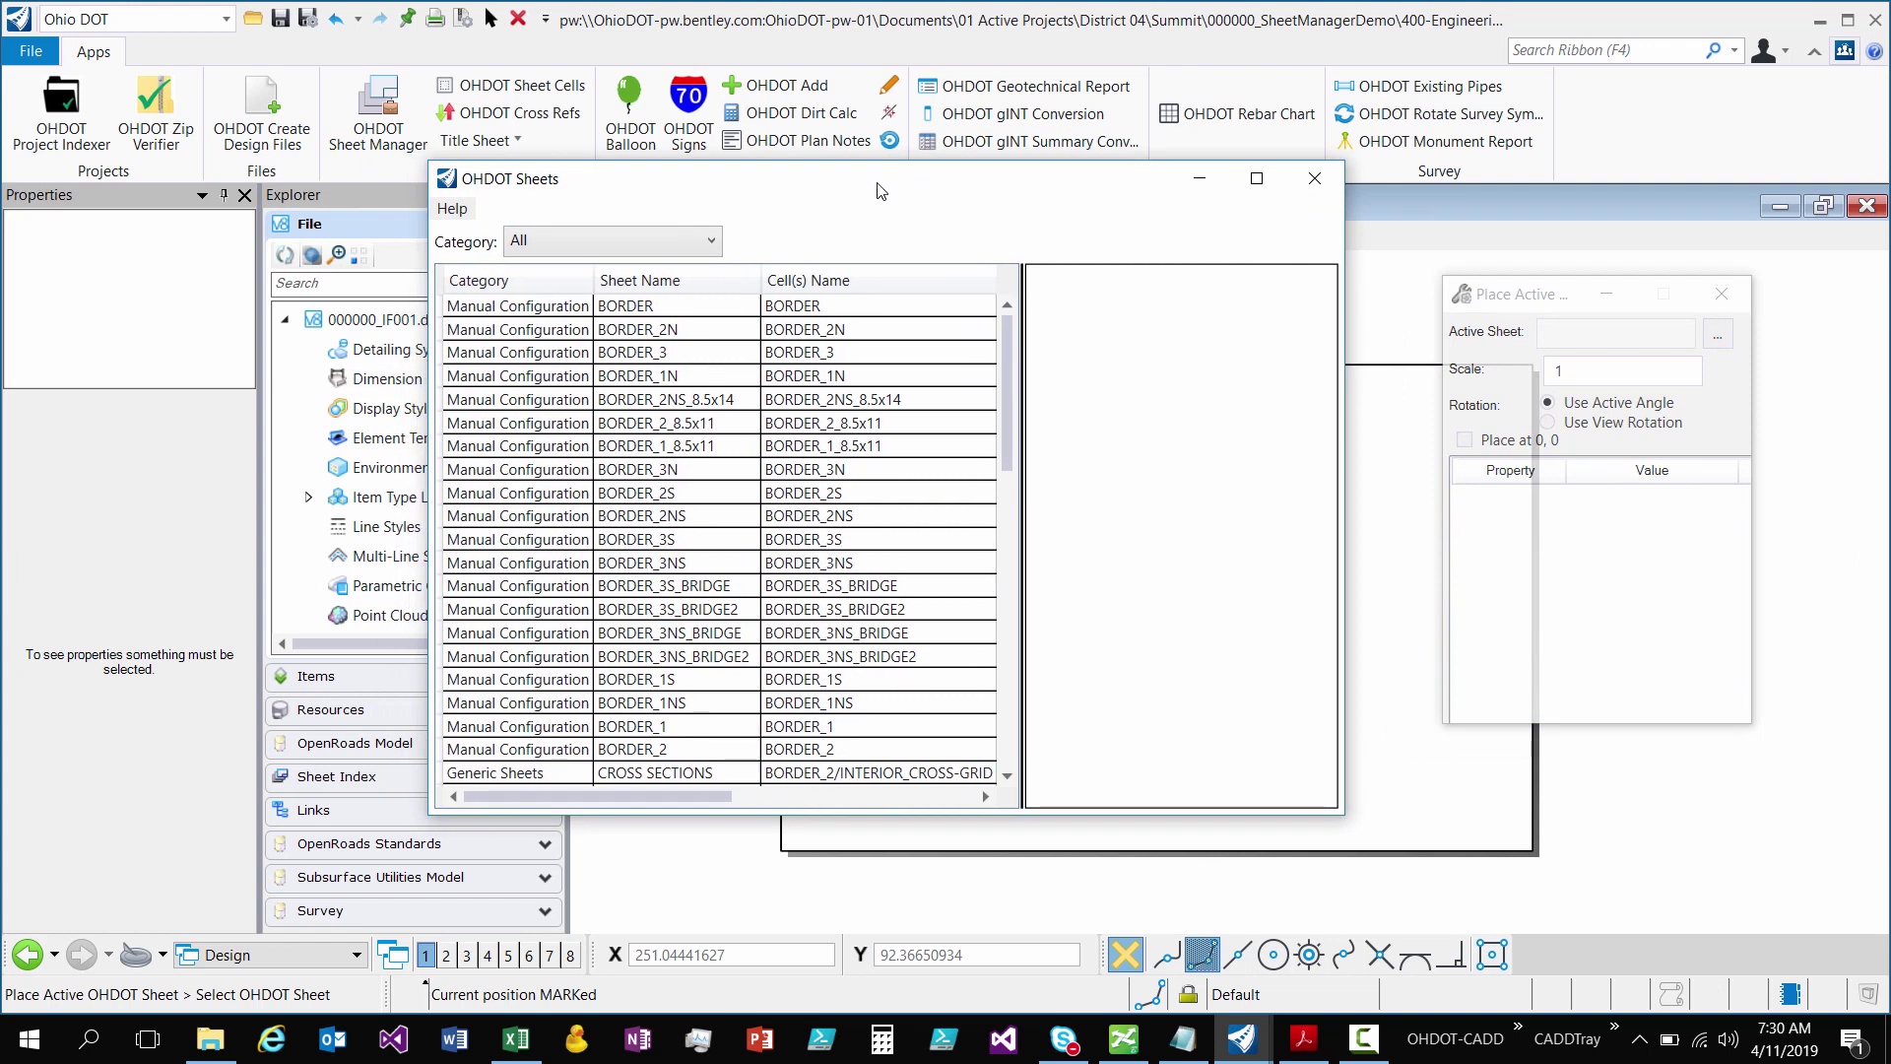
drag(881, 190, 892, 190)
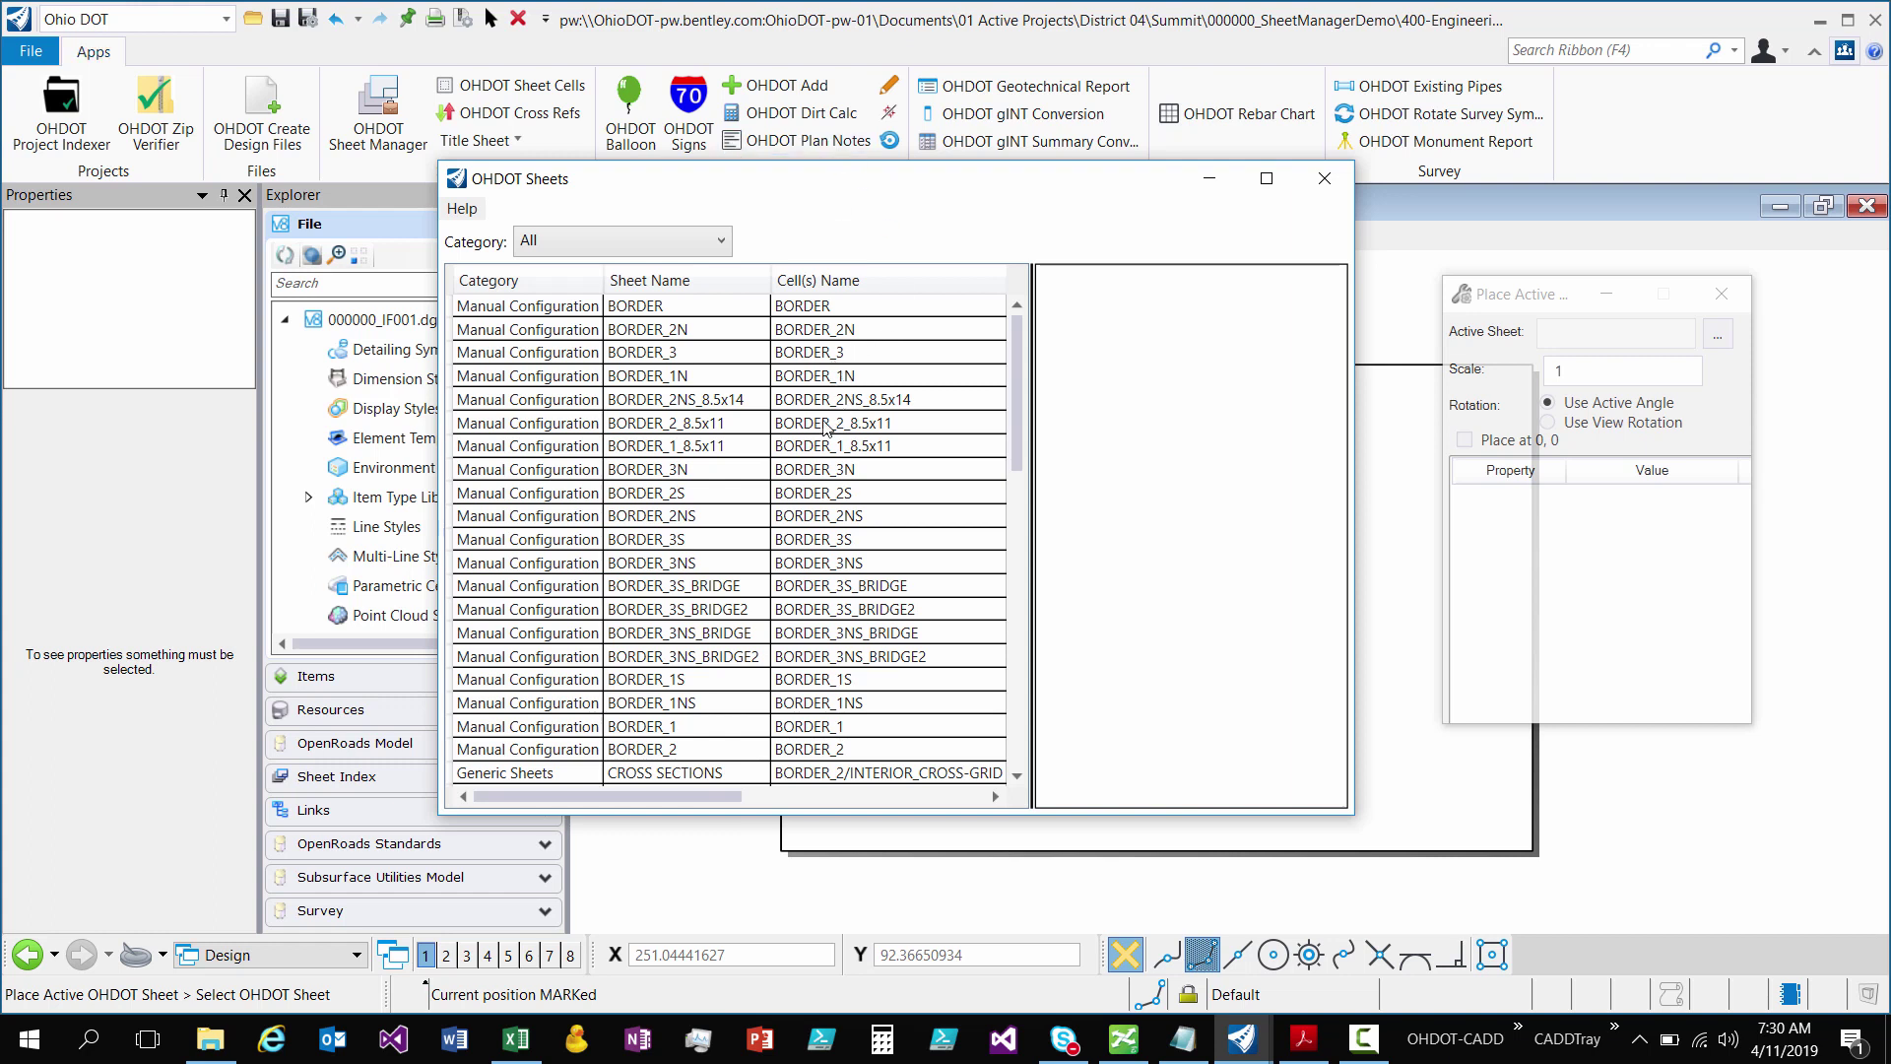
- View the About information for the OHDOT Sheets tool and close it
click(455, 211)
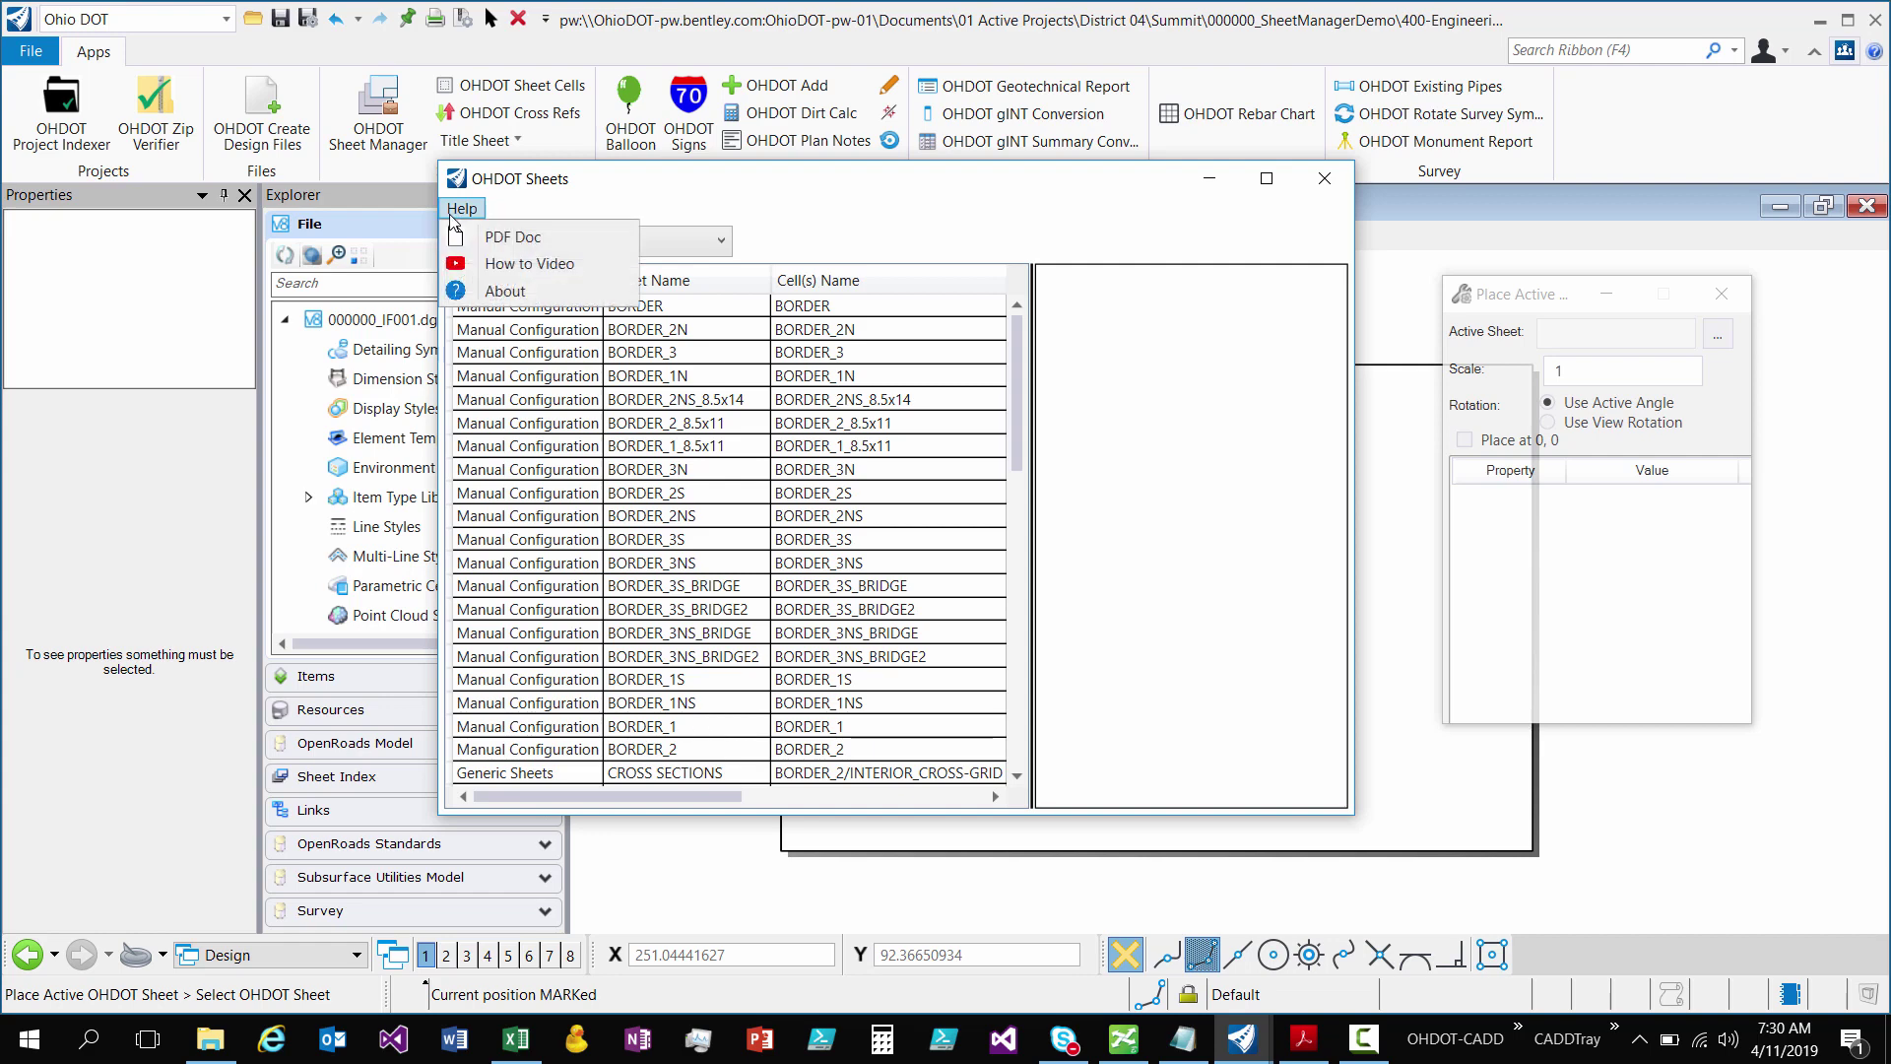
click(523, 291)
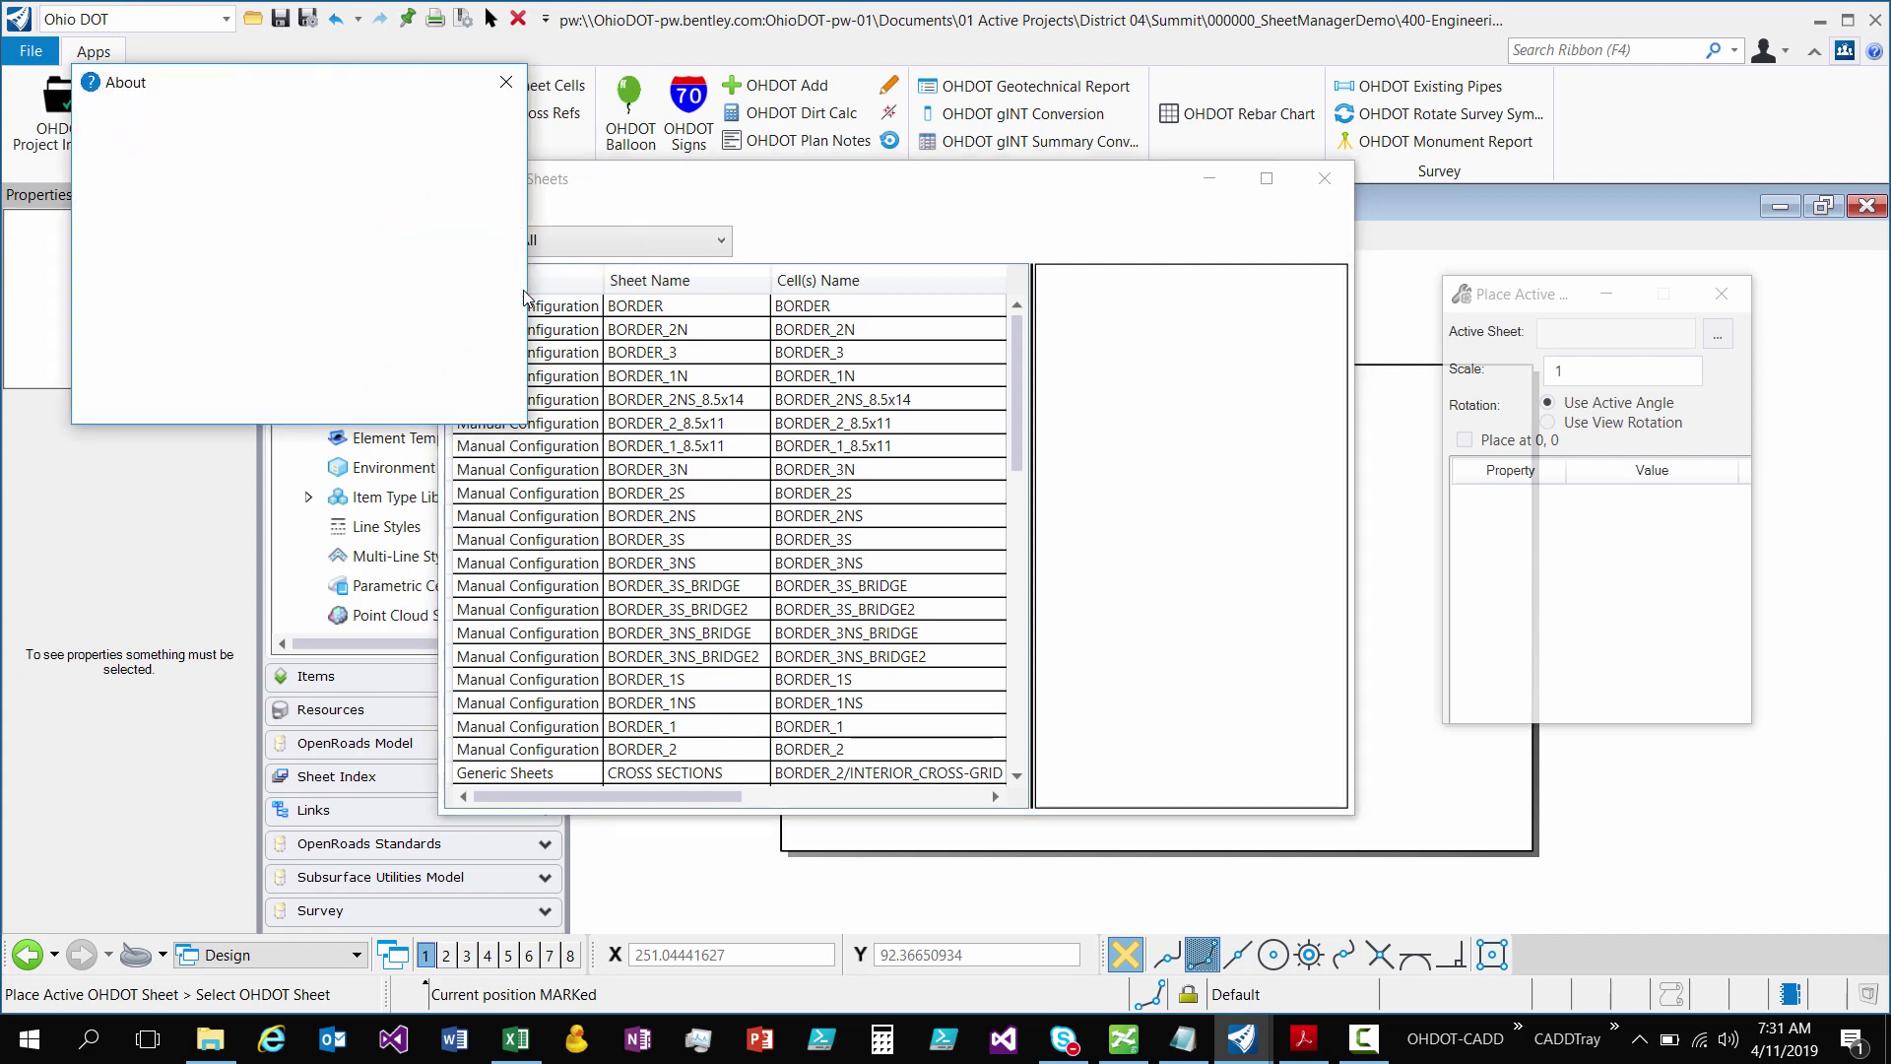
click(495, 85)
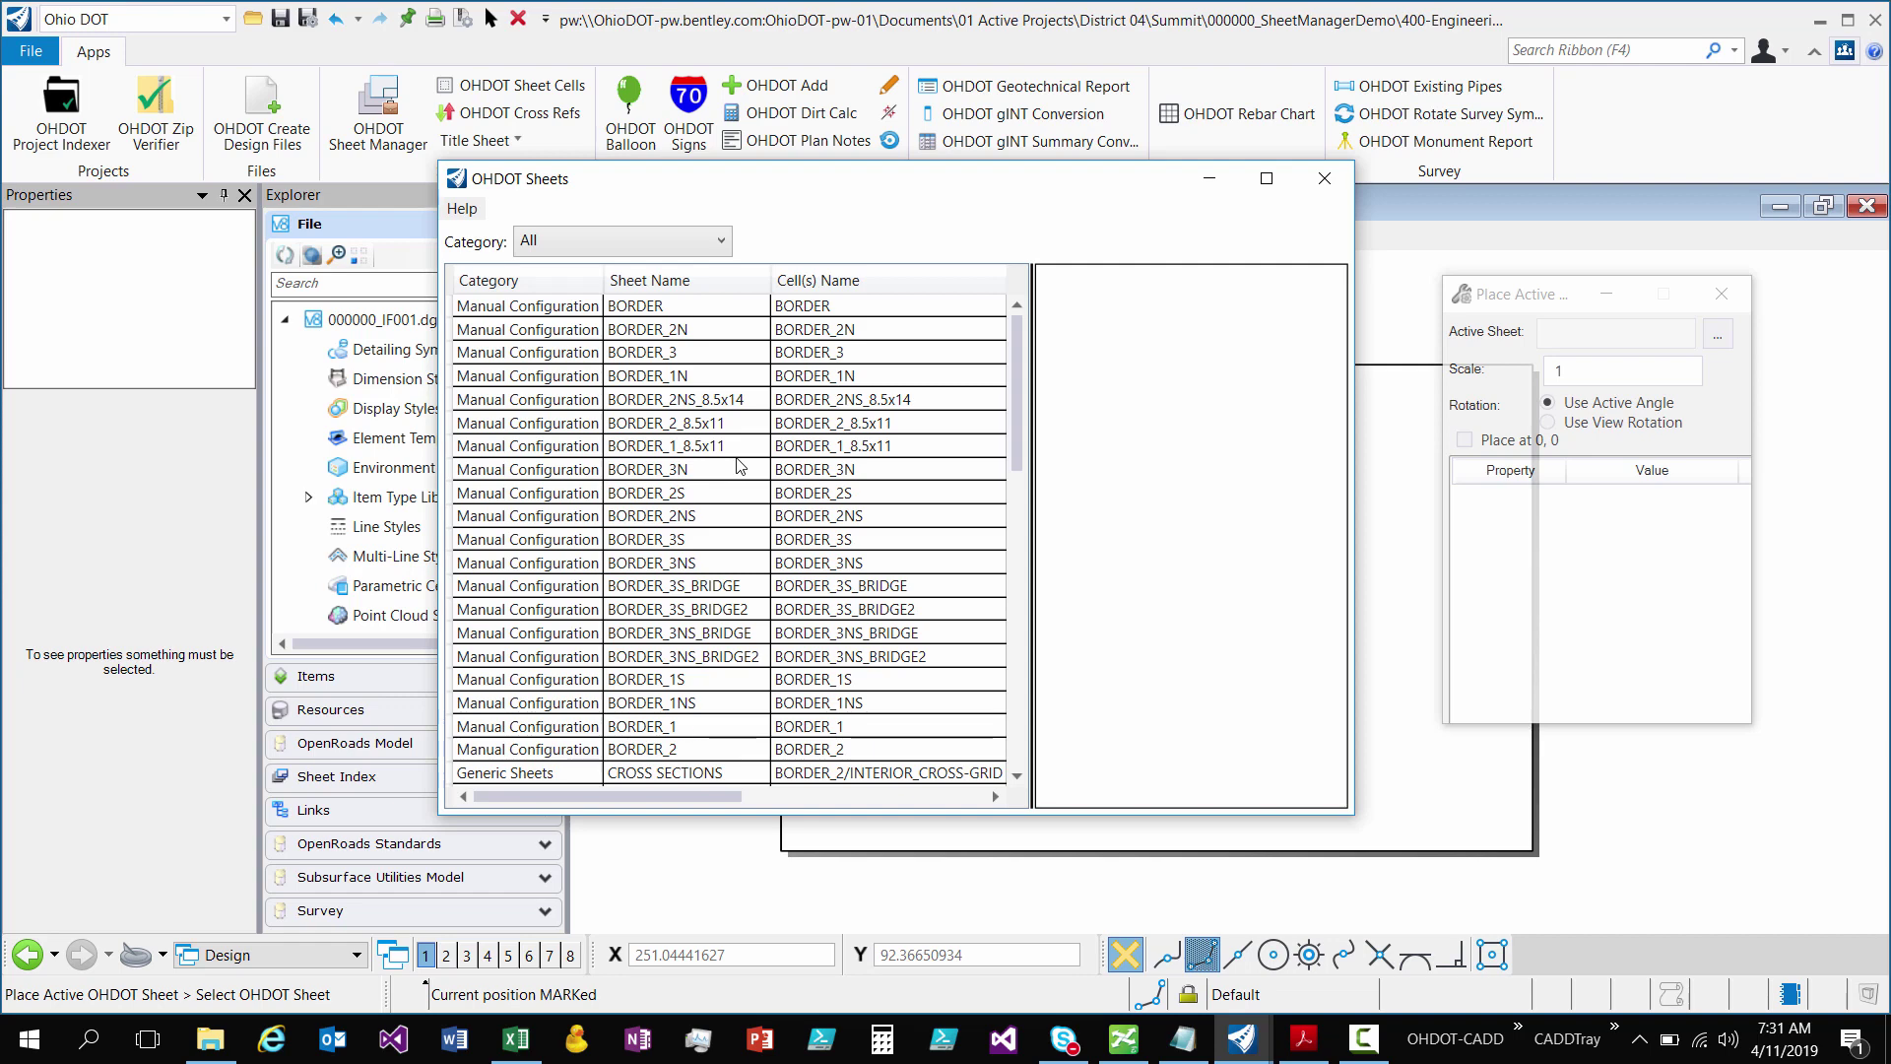
- Widen the sheet list in OHDOT Sheets and read the descriptions of the manual configuration borders
scroll(741, 467, down, 1)
scroll(716, 492, up, 1)
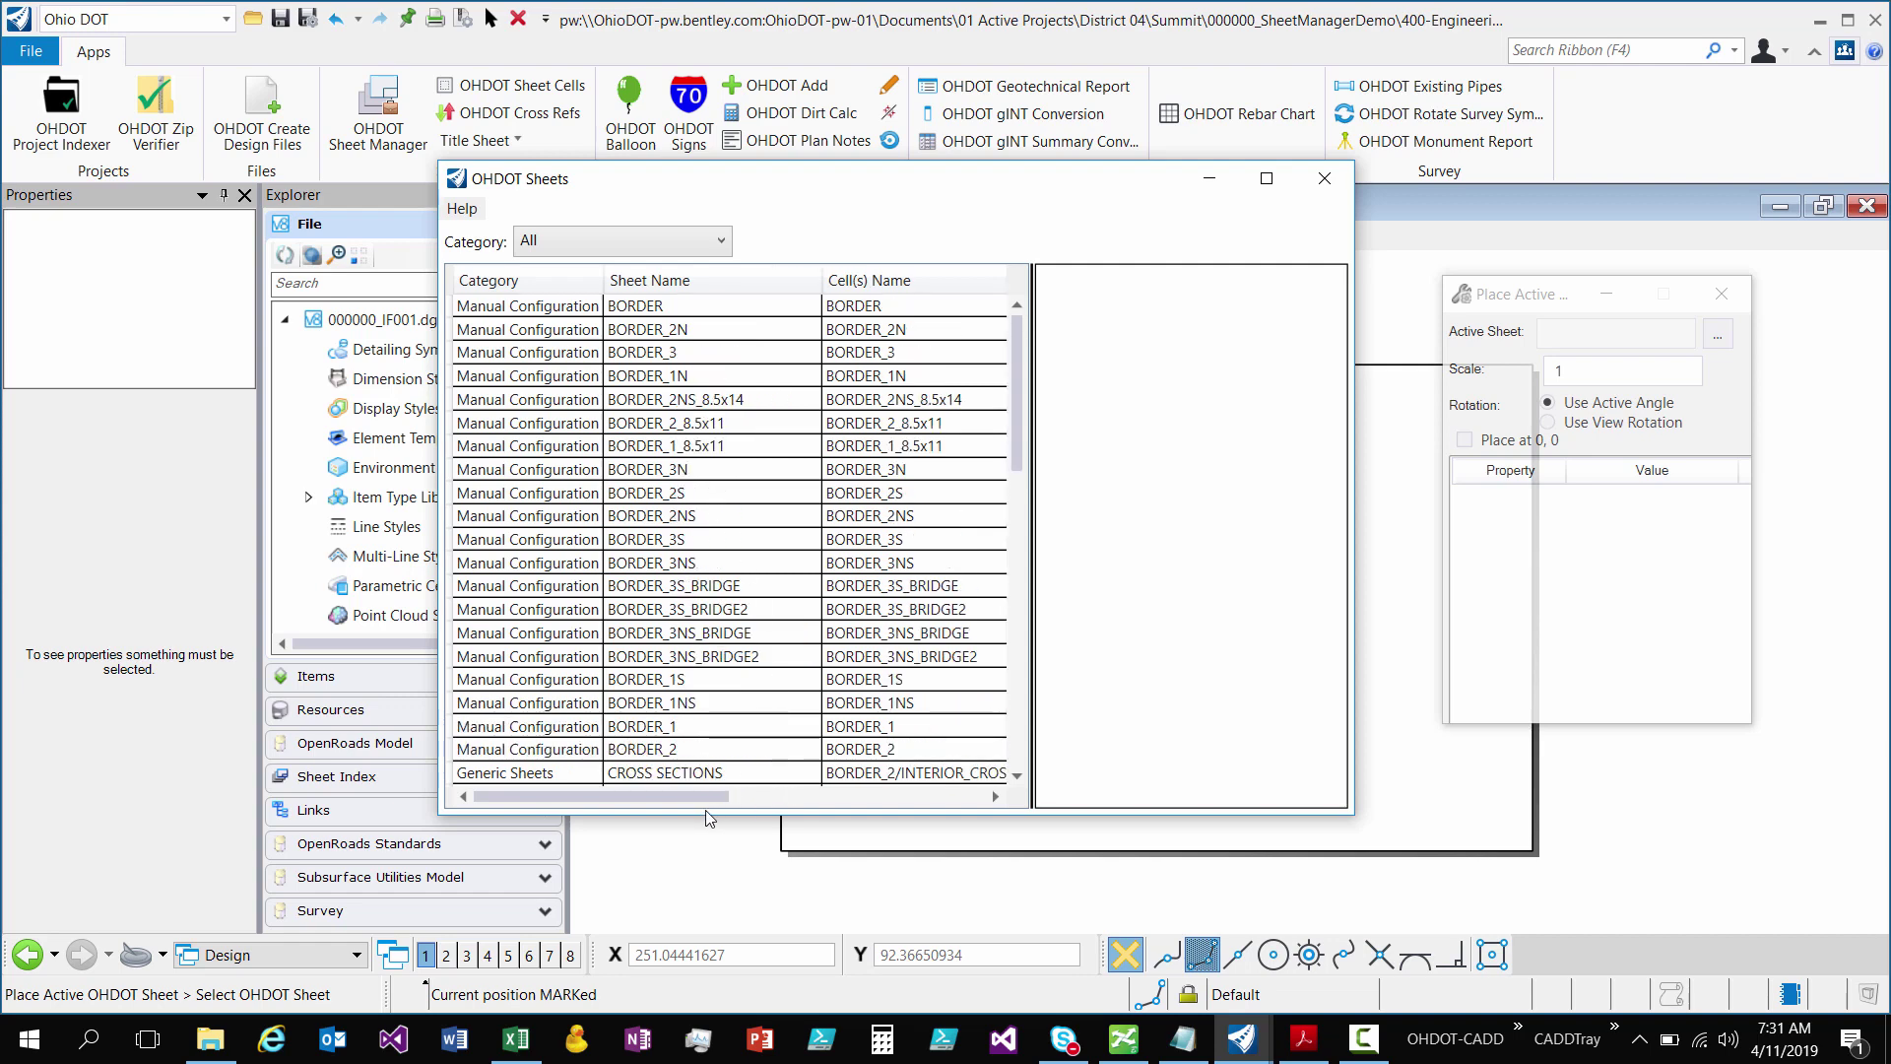
drag(1034, 633, 1207, 557)
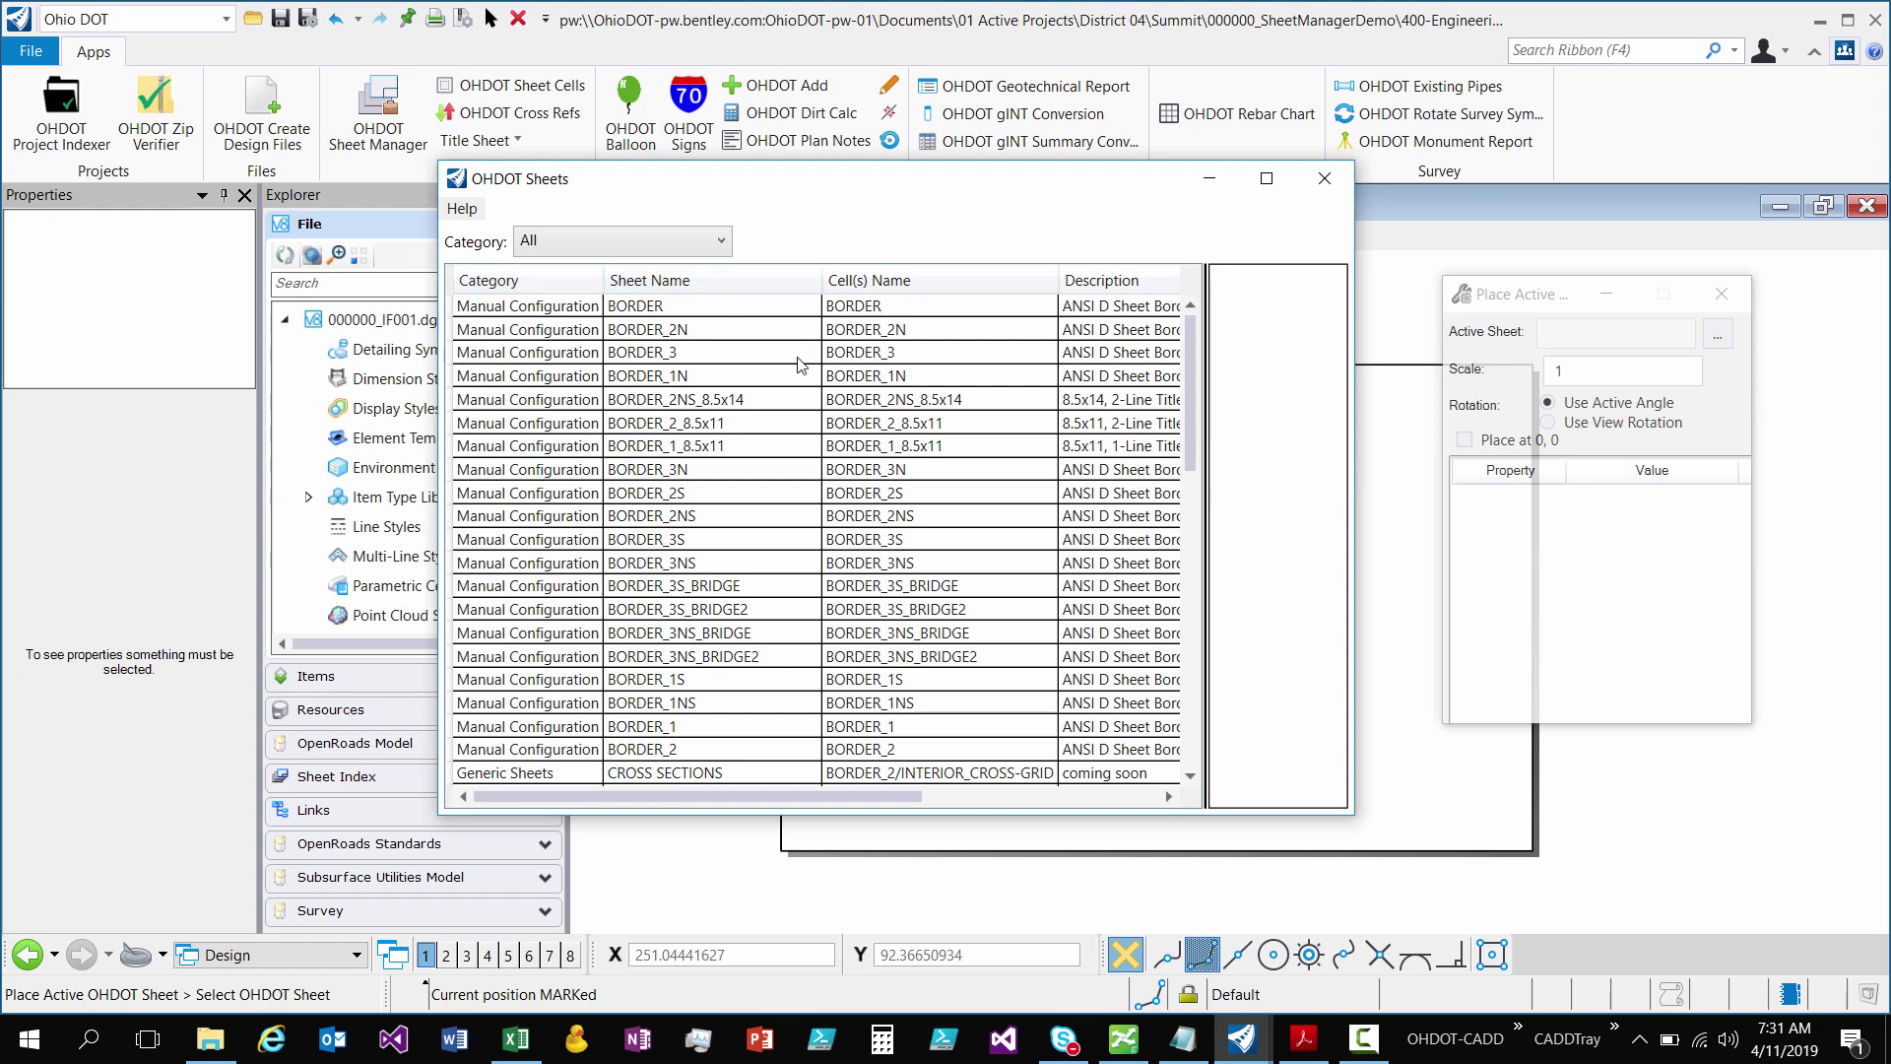
drag(871, 790, 1067, 782)
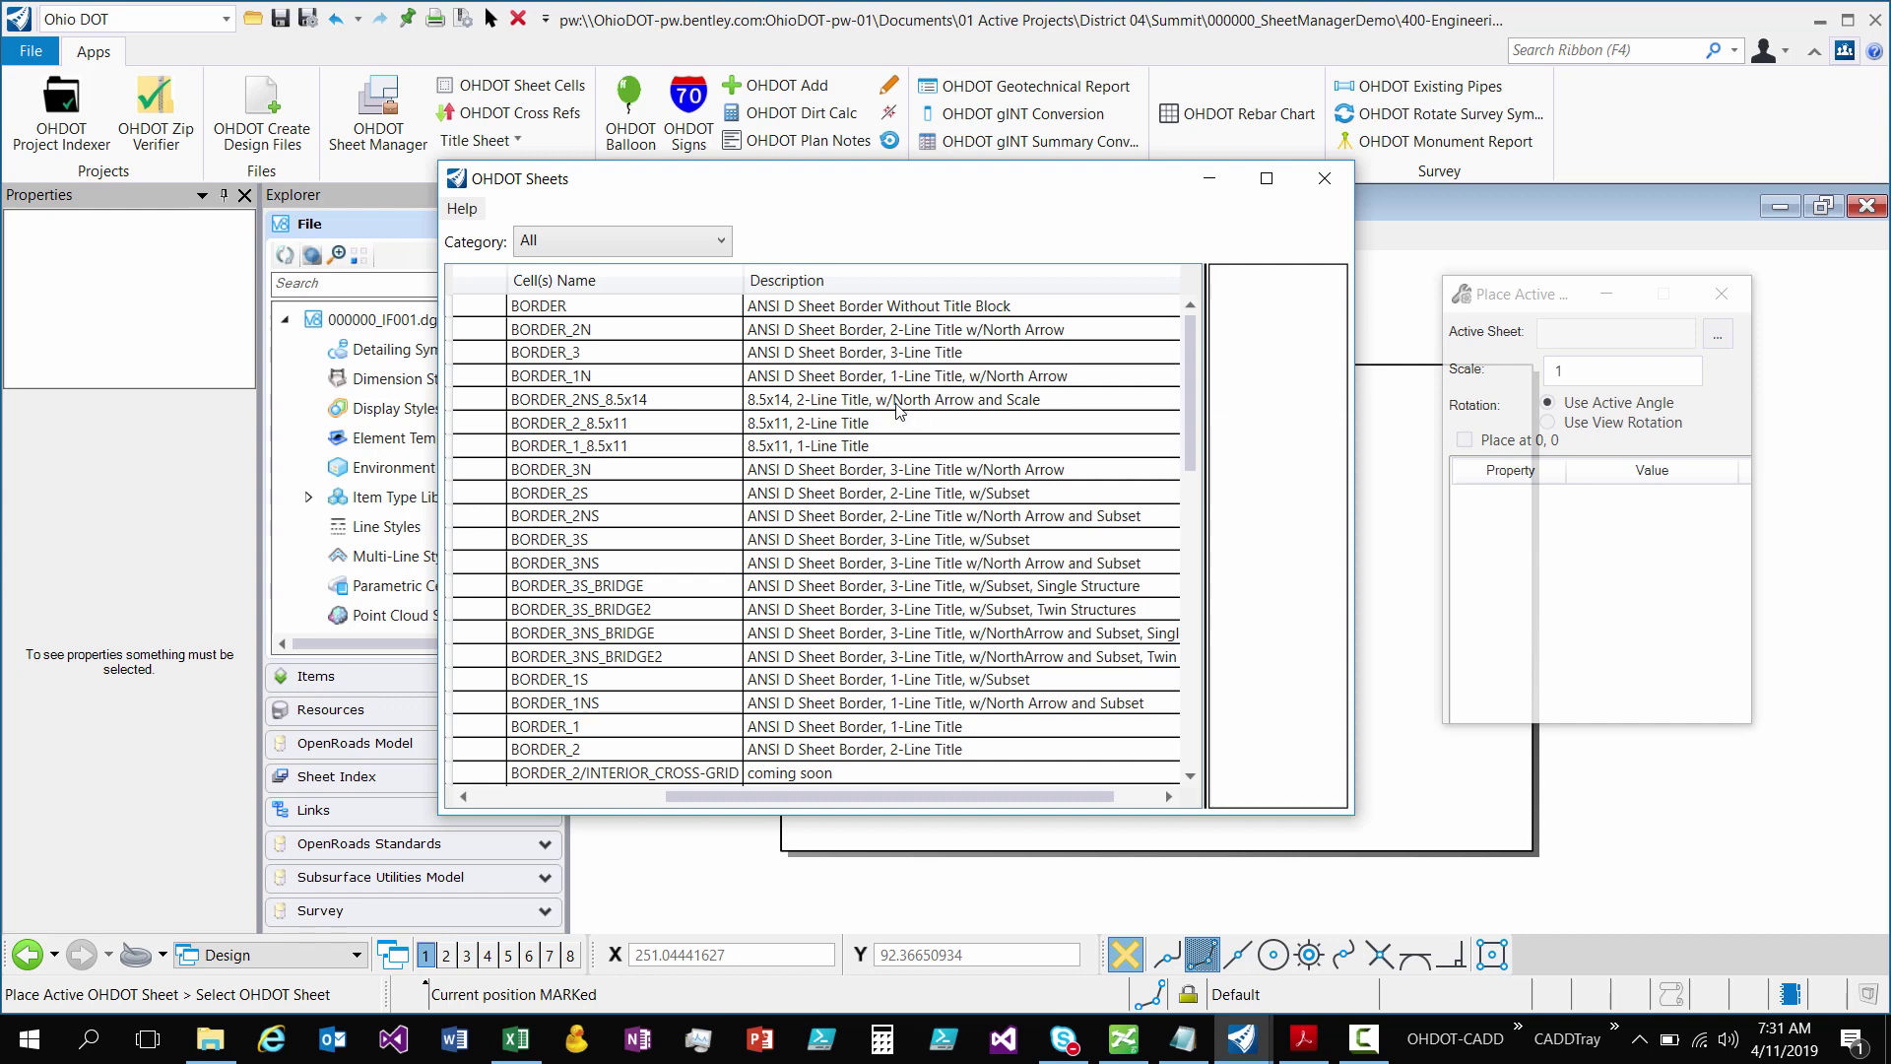
drag(797, 796, 606, 813)
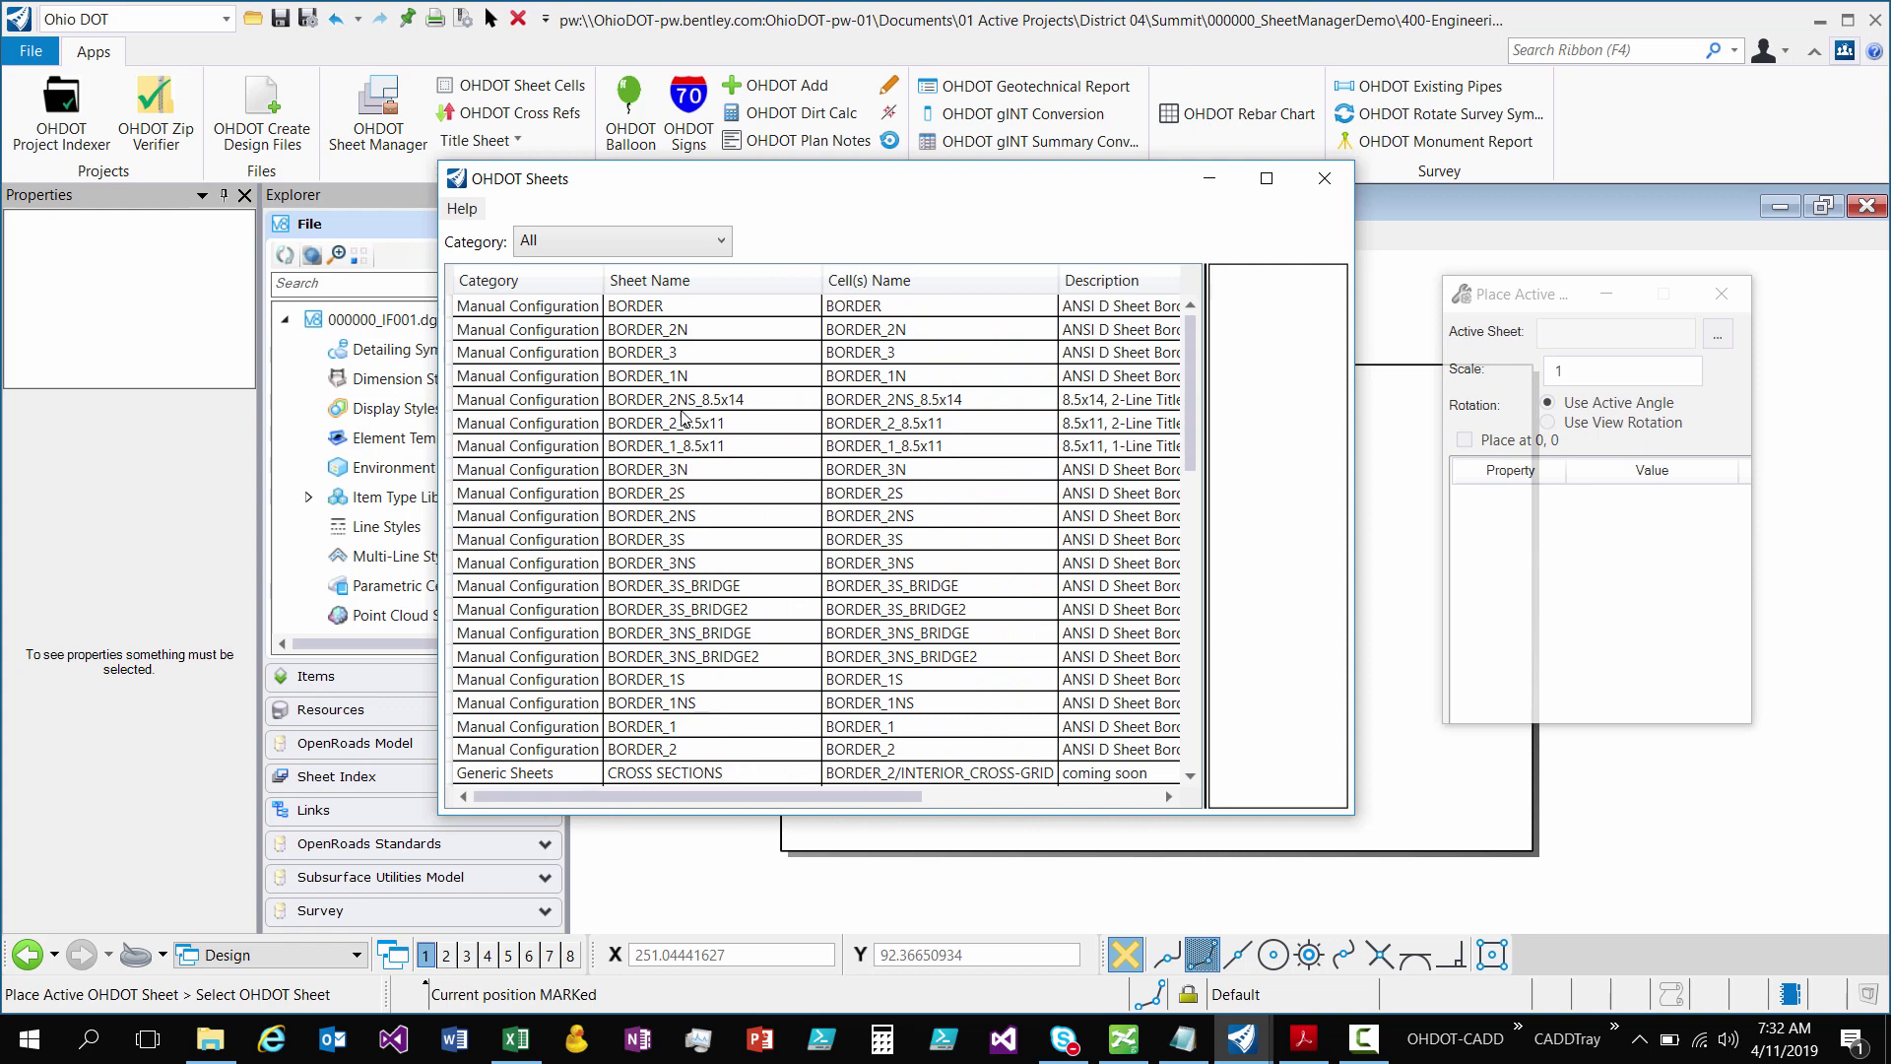
- Look through the full sheet list, from the manual configuration and generic sheets to the bridge, geotechnical and right-of-way sheets
scroll(522, 399, down, 2)
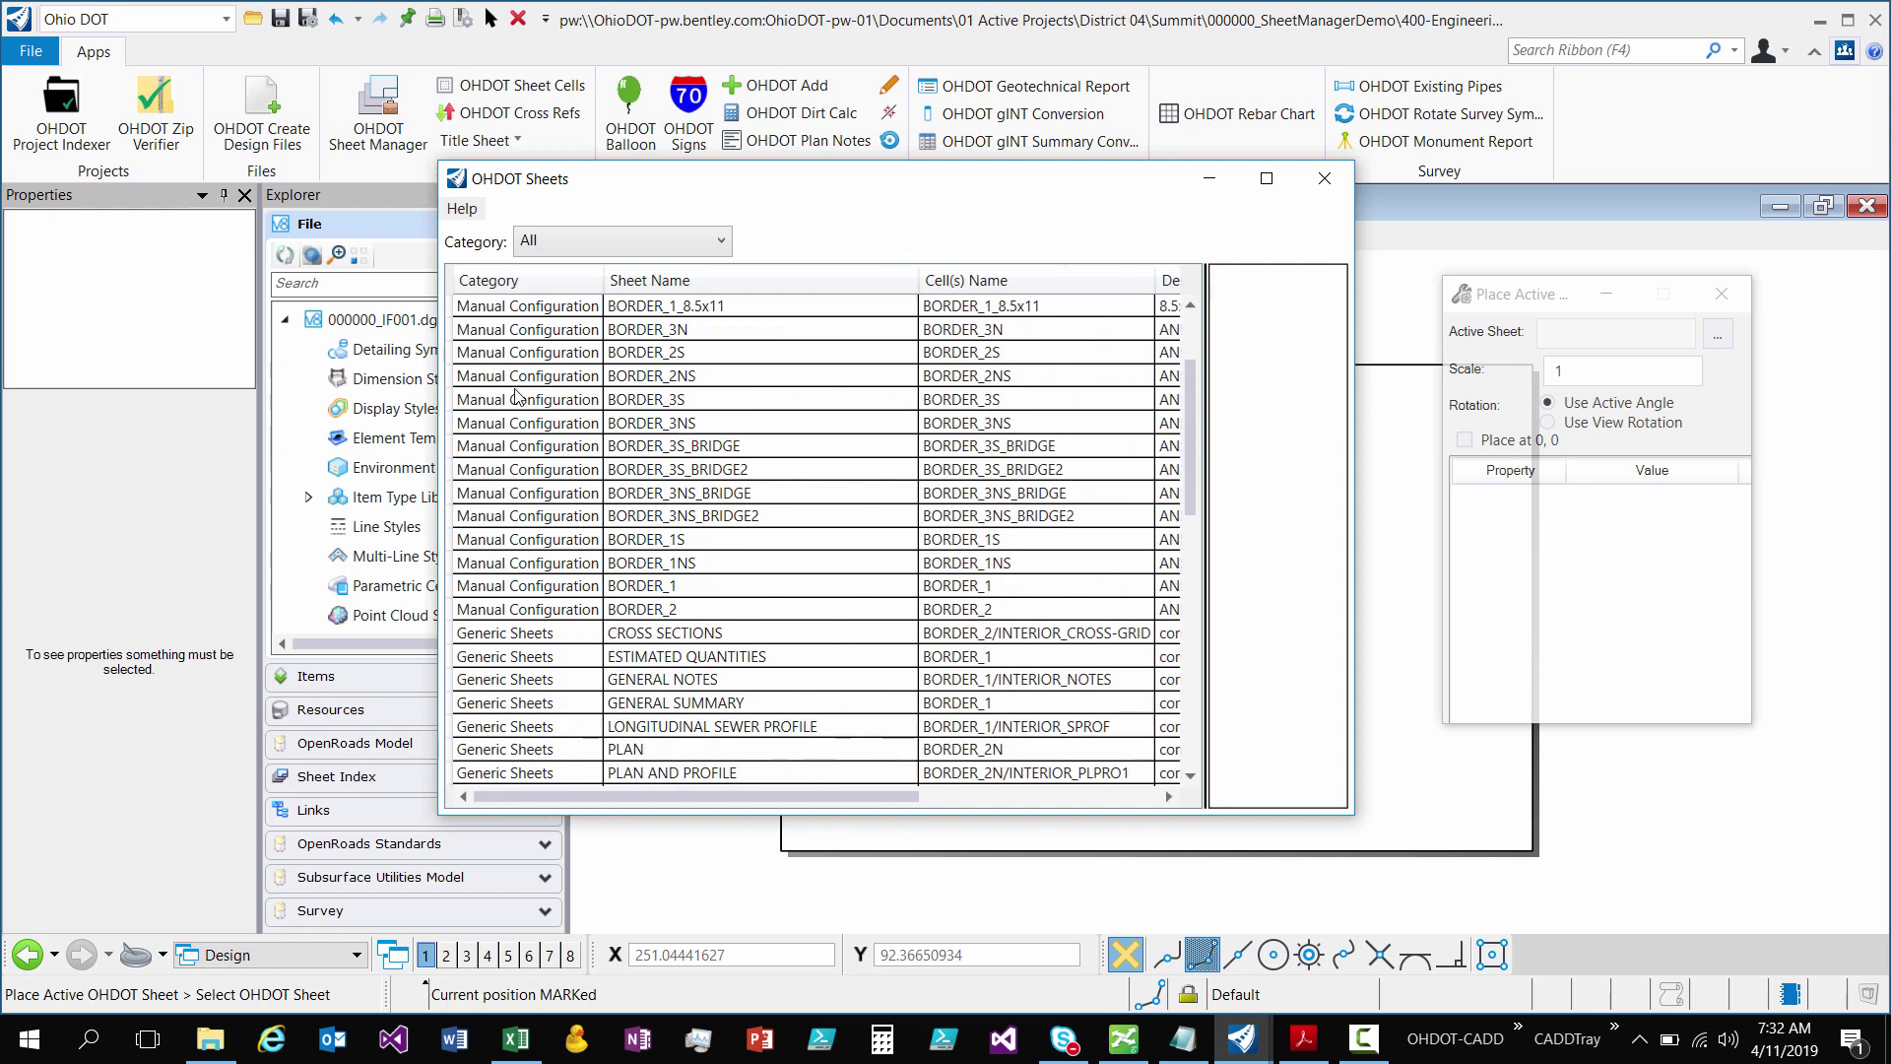
scroll(512, 611, down, 10)
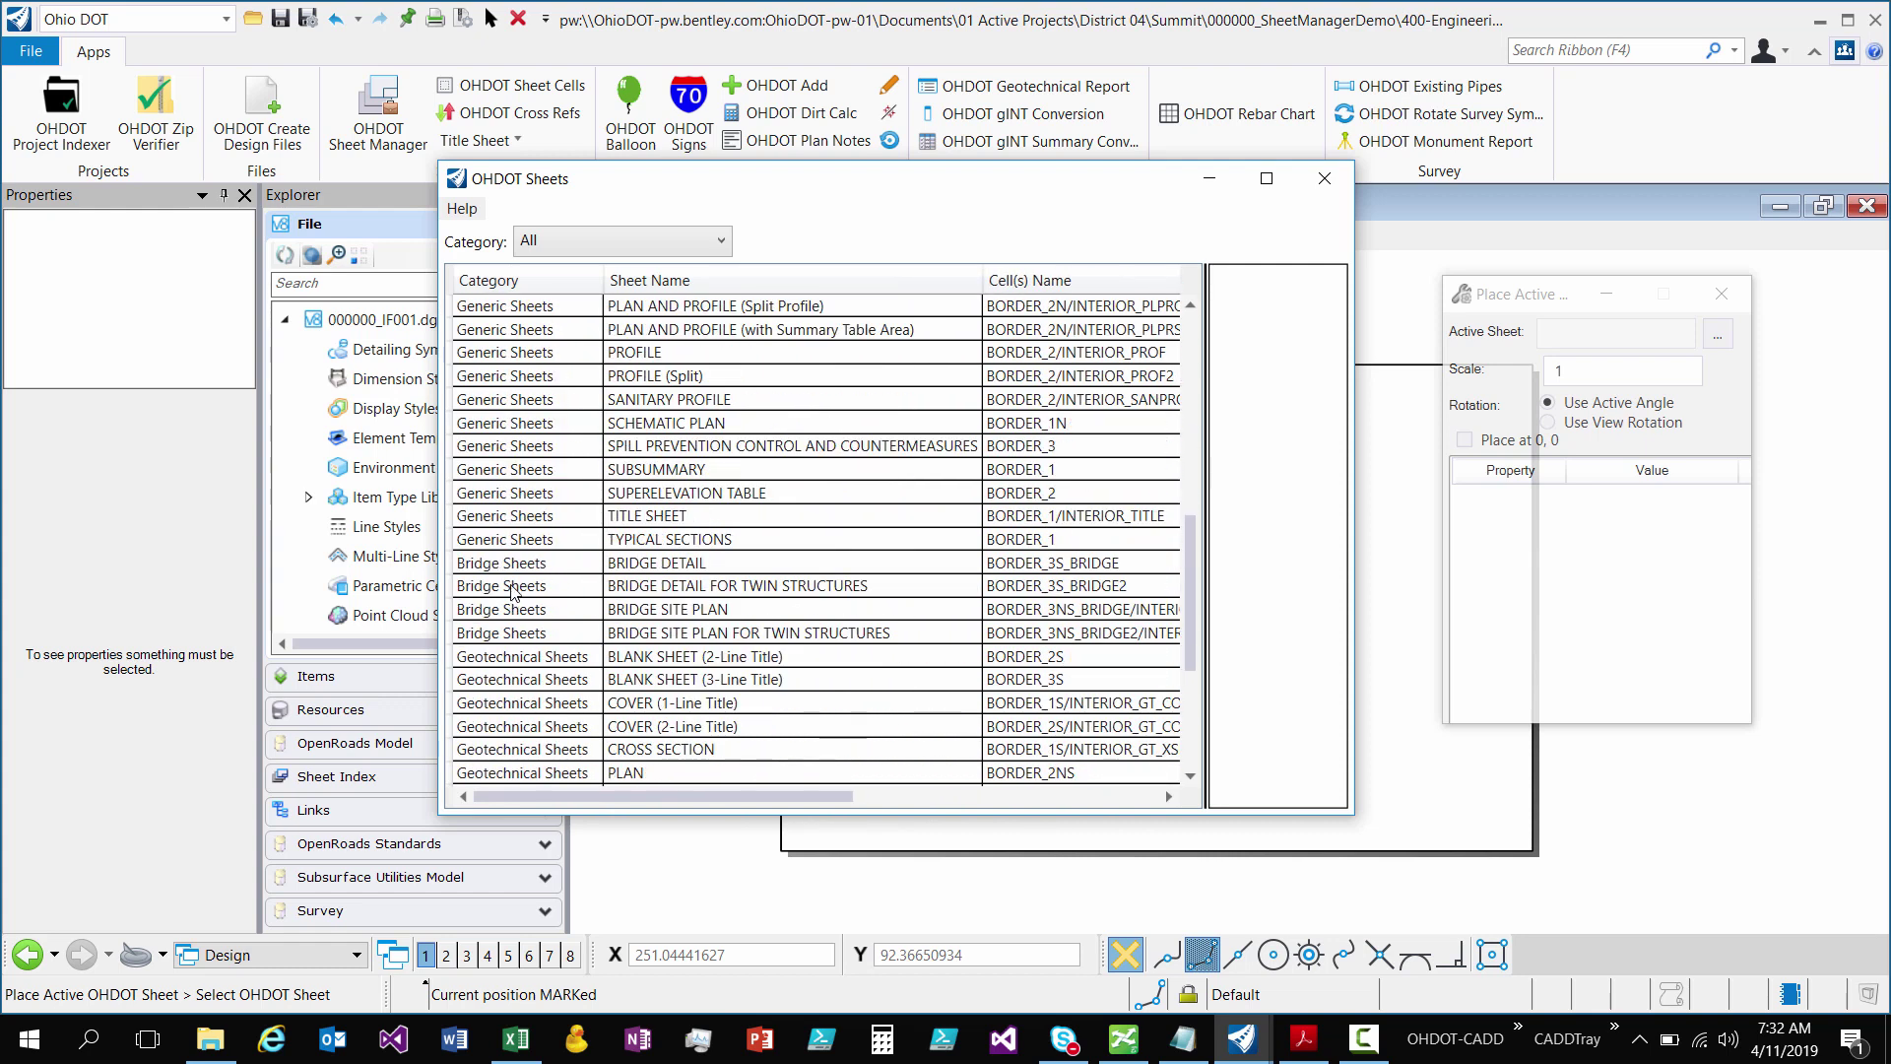
scroll(561, 512, down, 1)
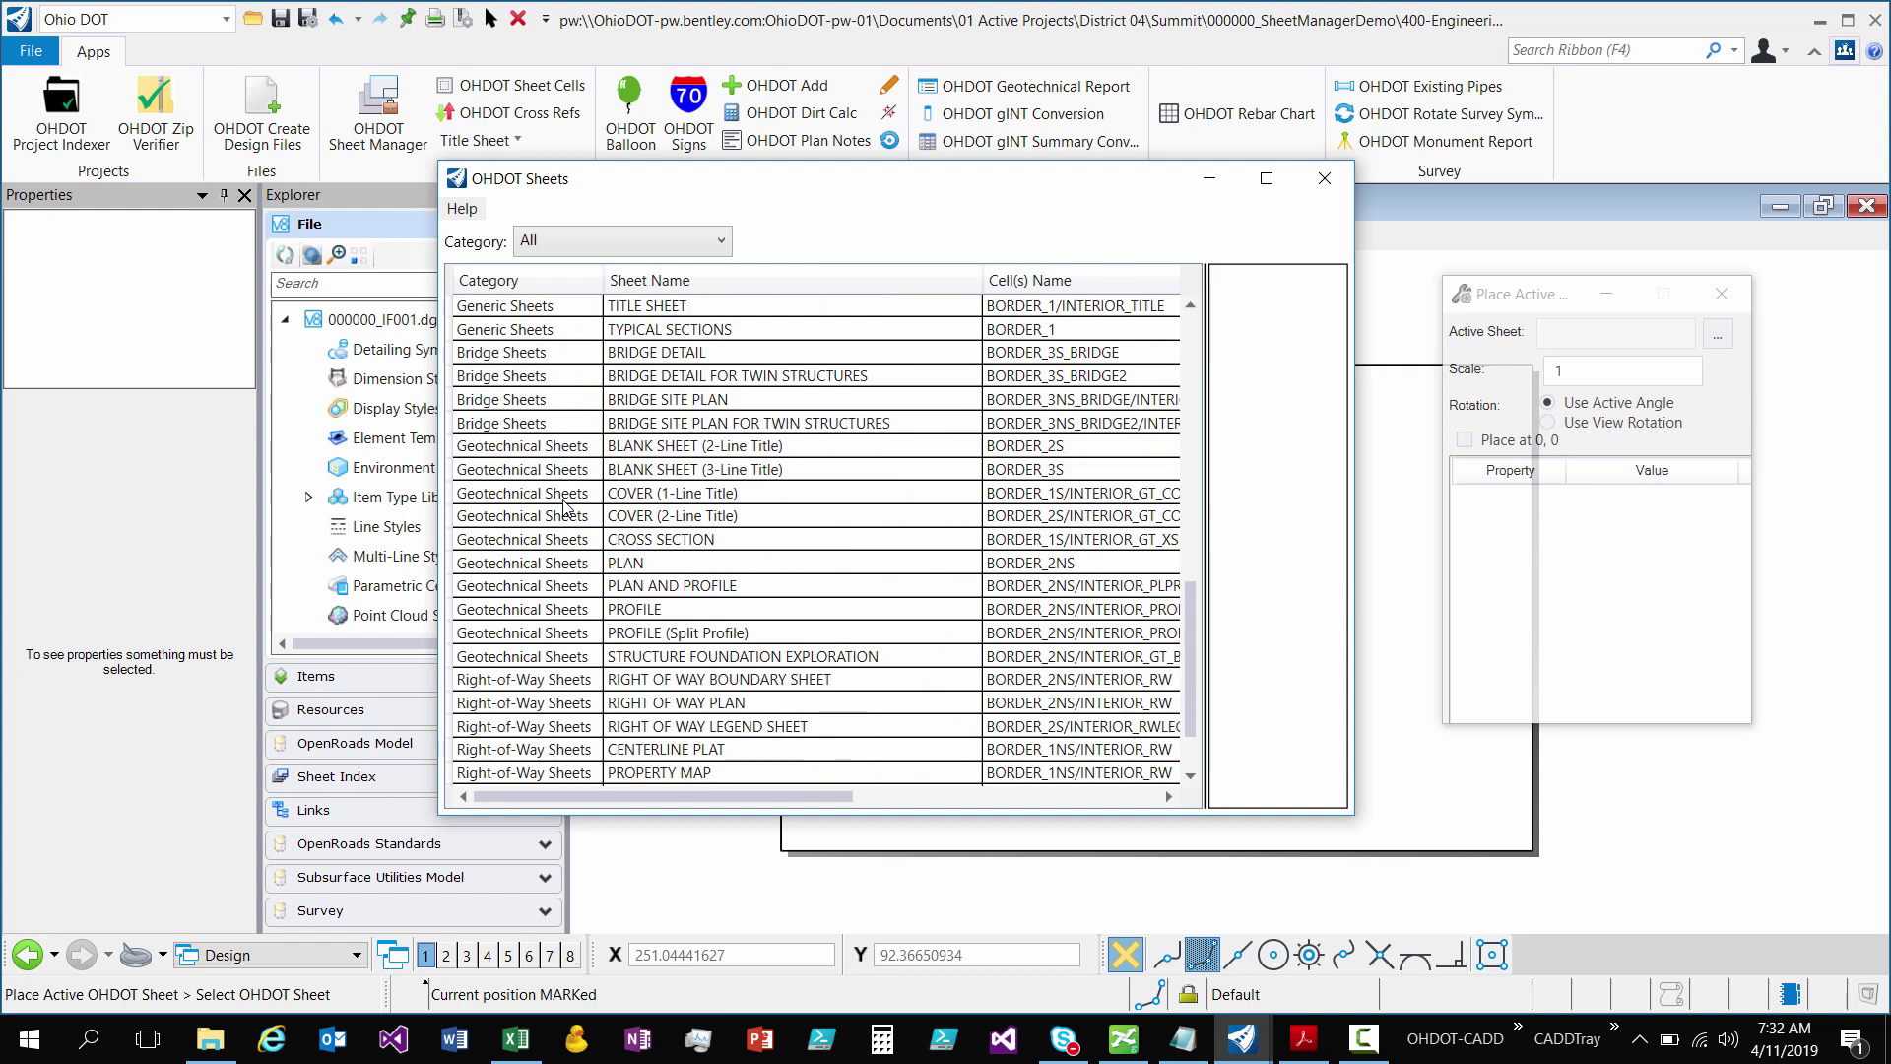
scroll(564, 507, down, 1)
scroll(529, 523, down, 1)
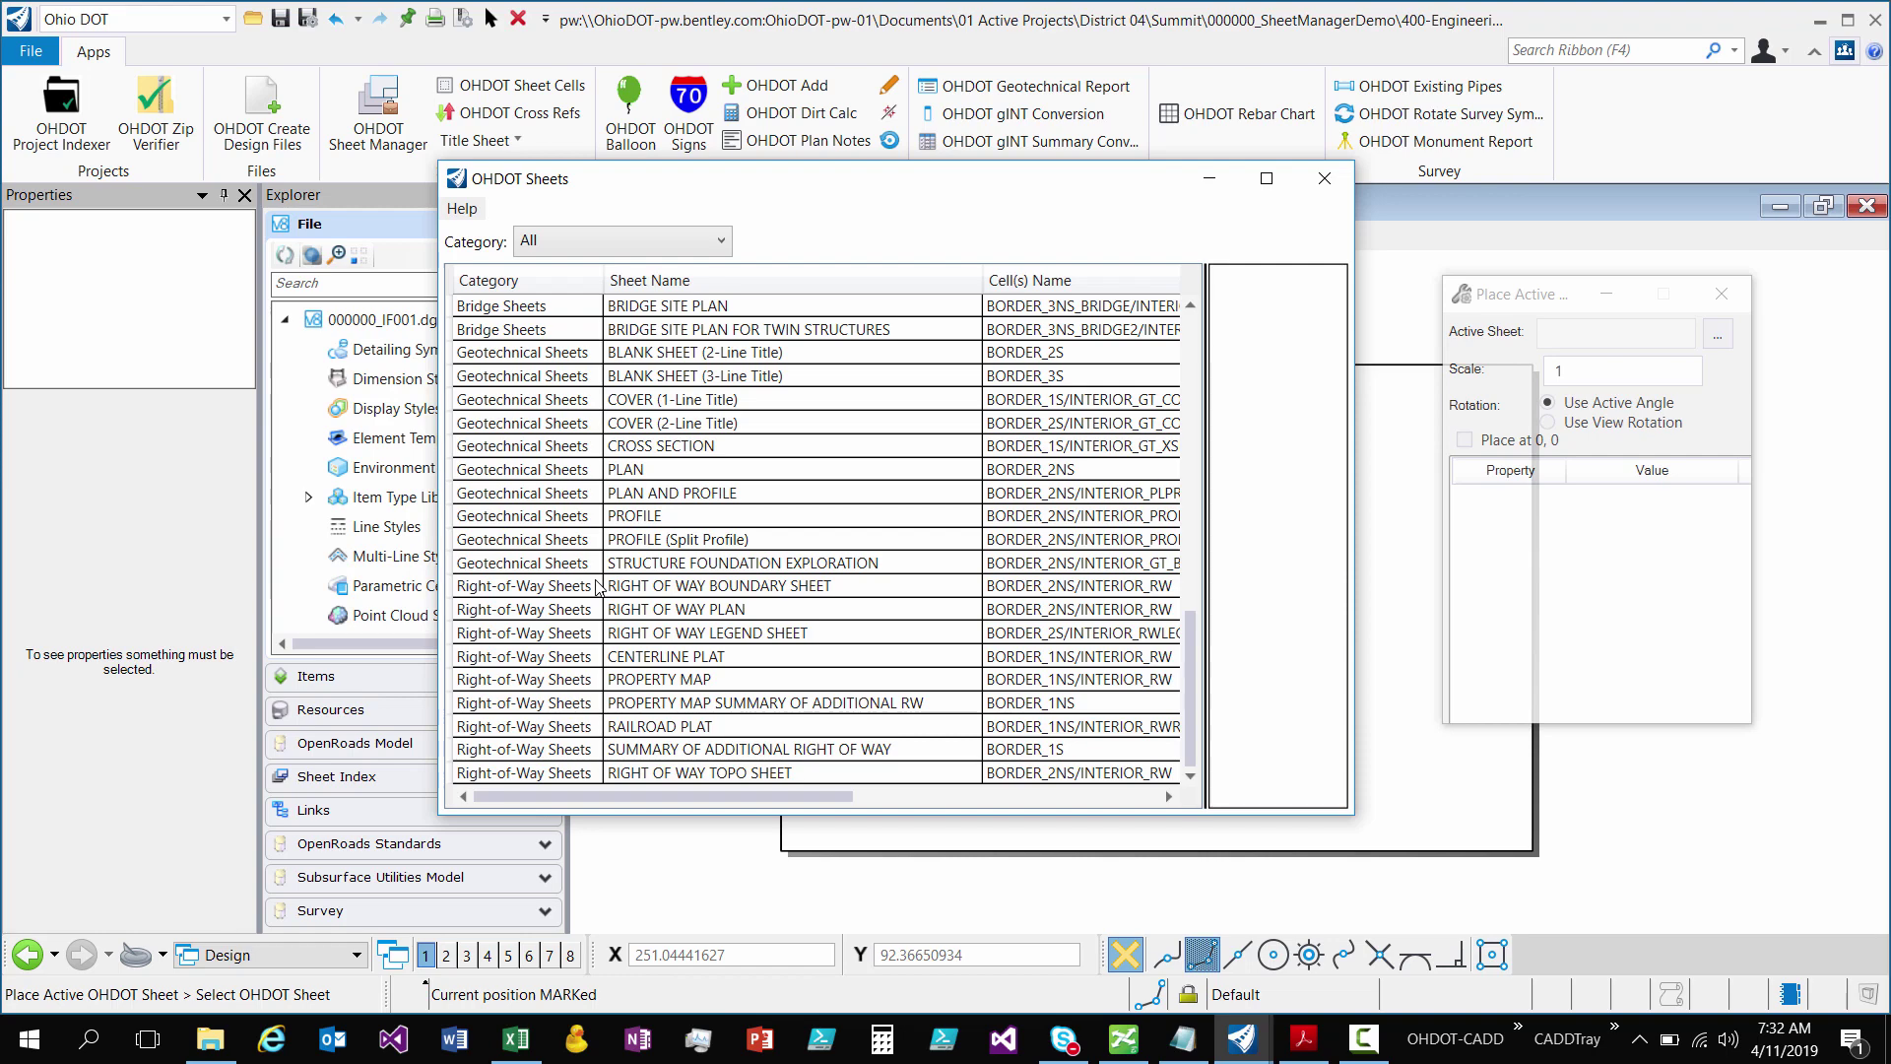
scroll(597, 587, up, 15)
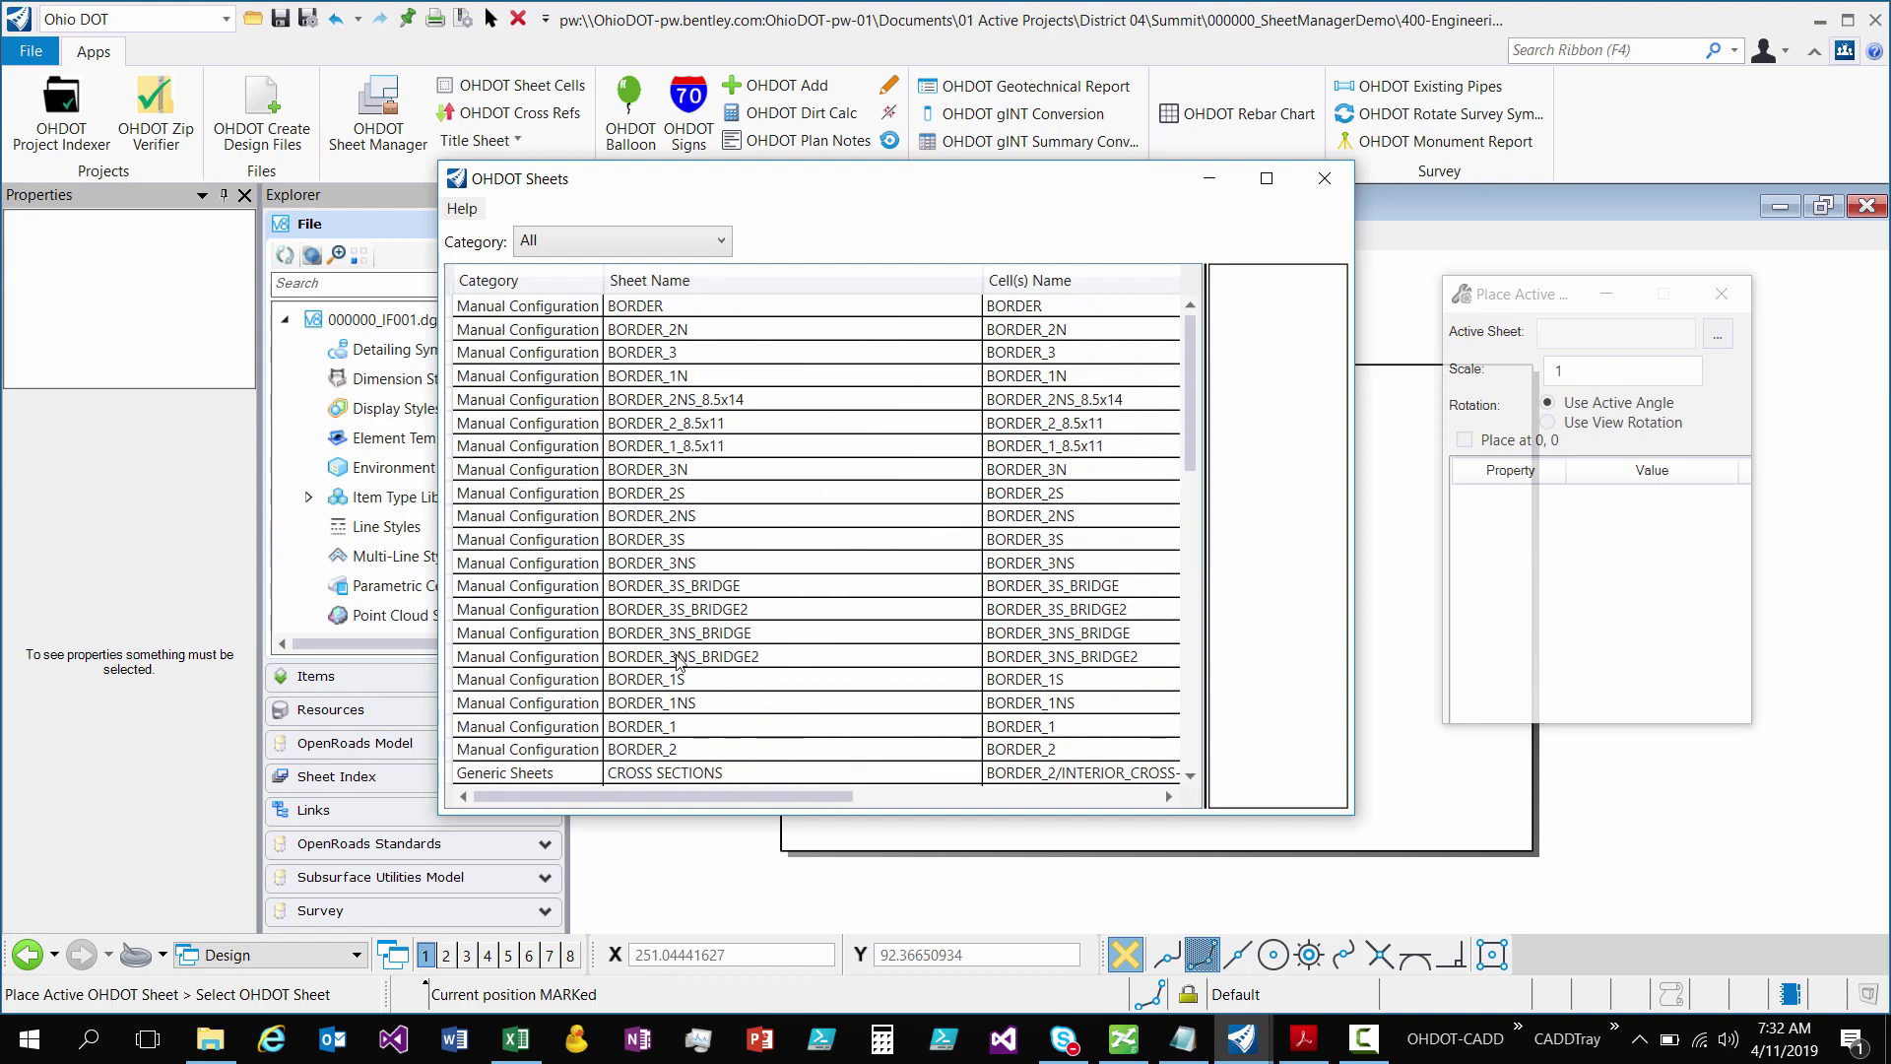
scroll(701, 453, down, 5)
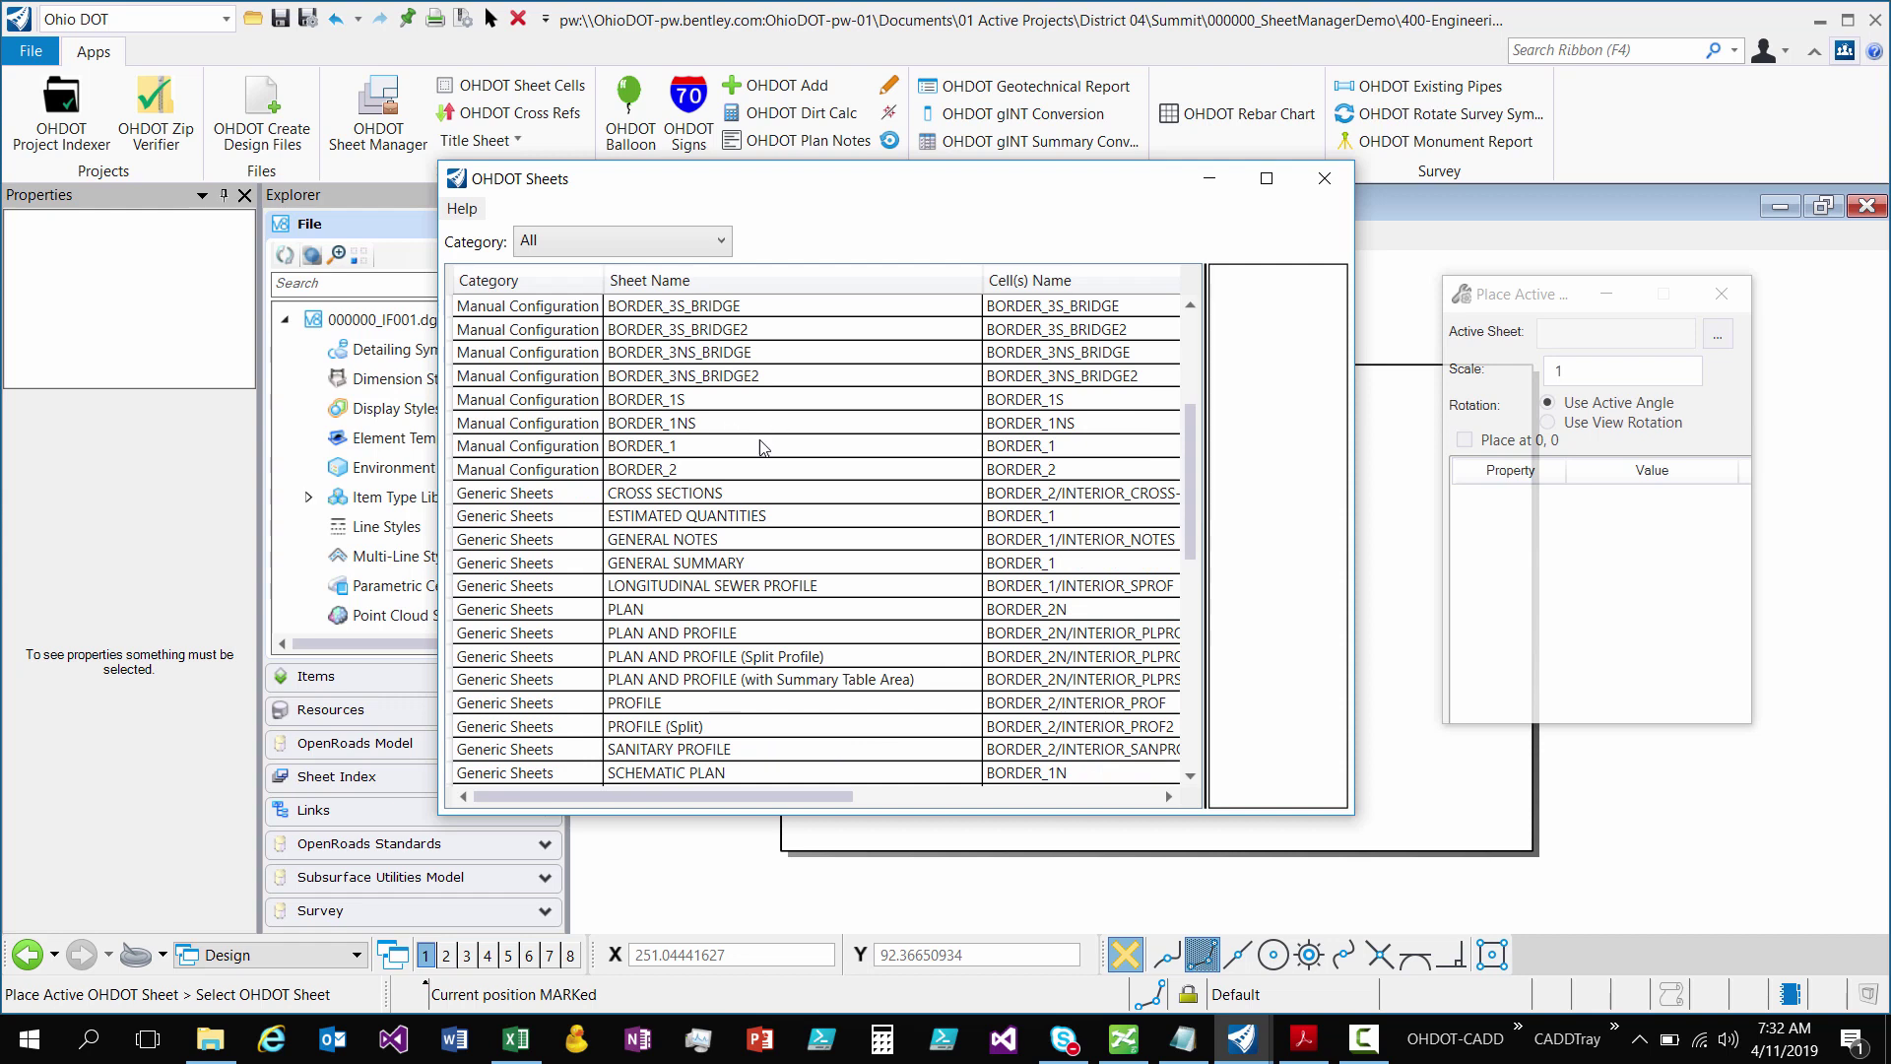
scroll(764, 448, down, 1)
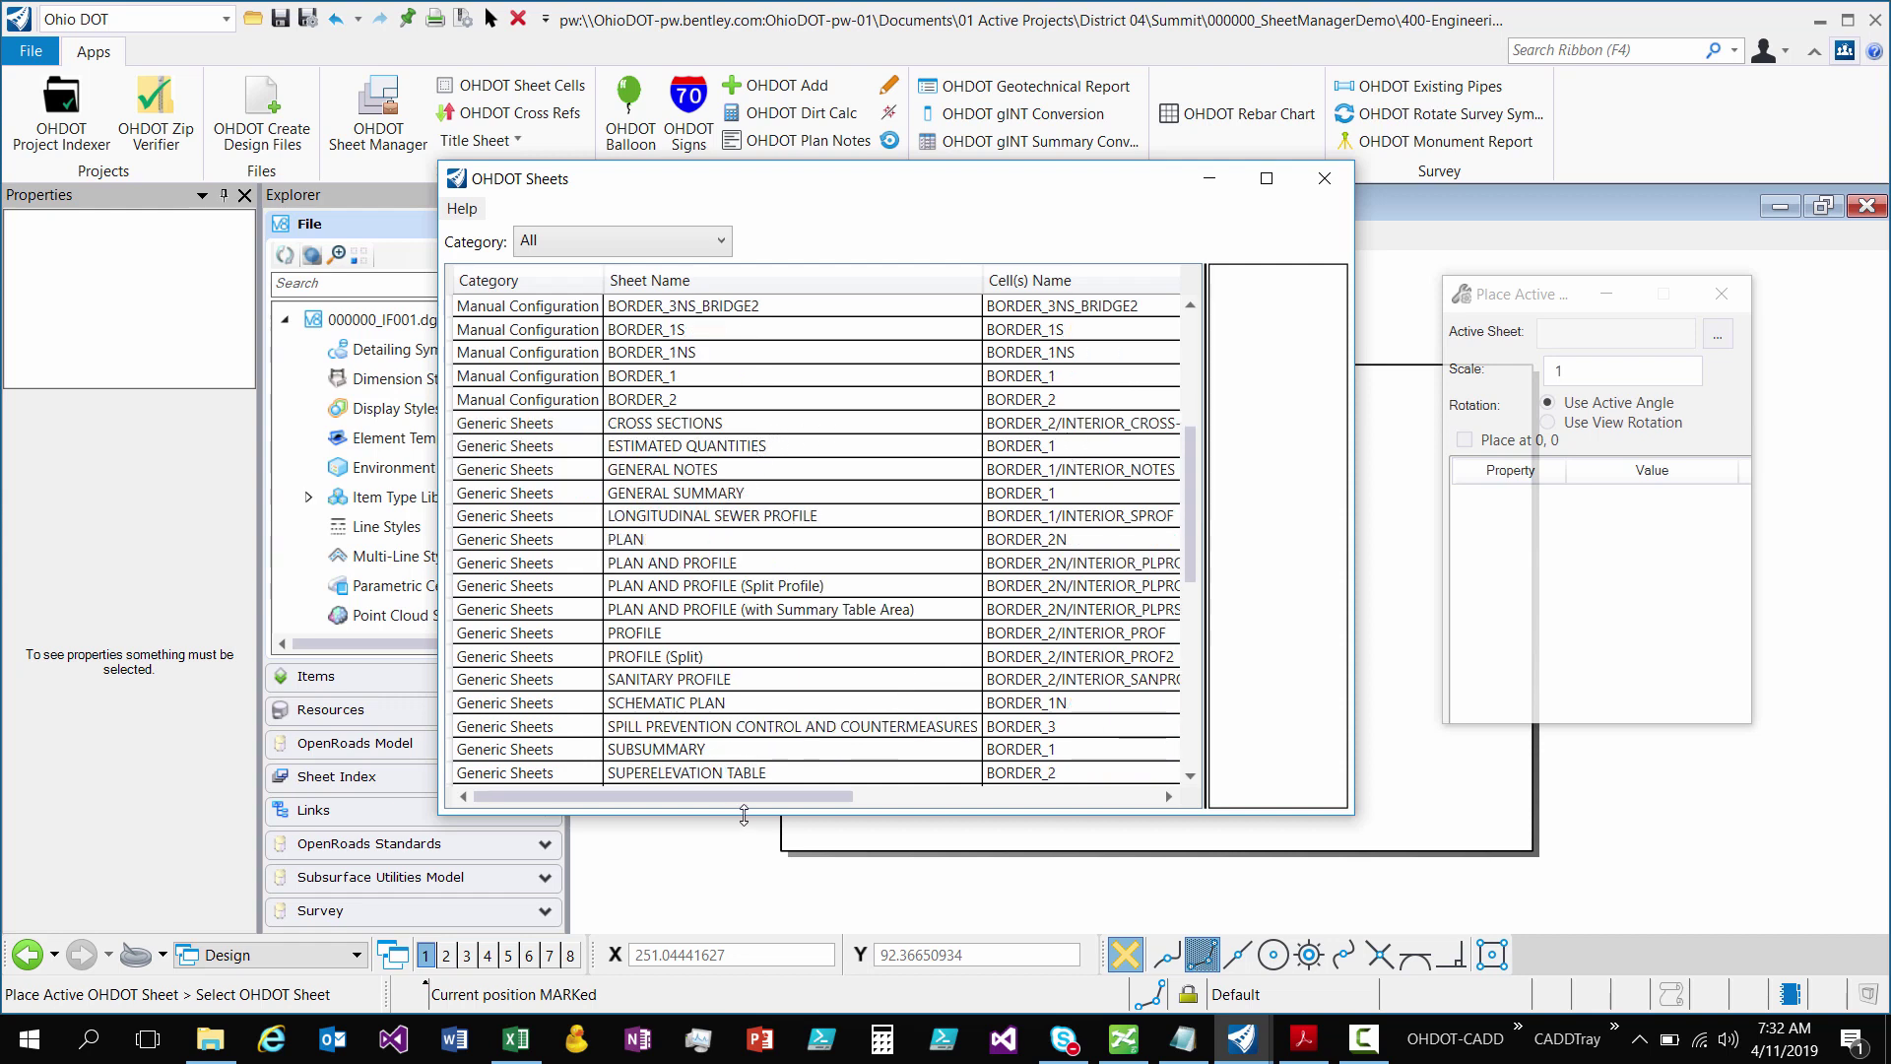
- Examine the cell names and descriptions of the generic sheets and preview the CROSS SECTIONS sheet
drag(769, 796, 856, 802)
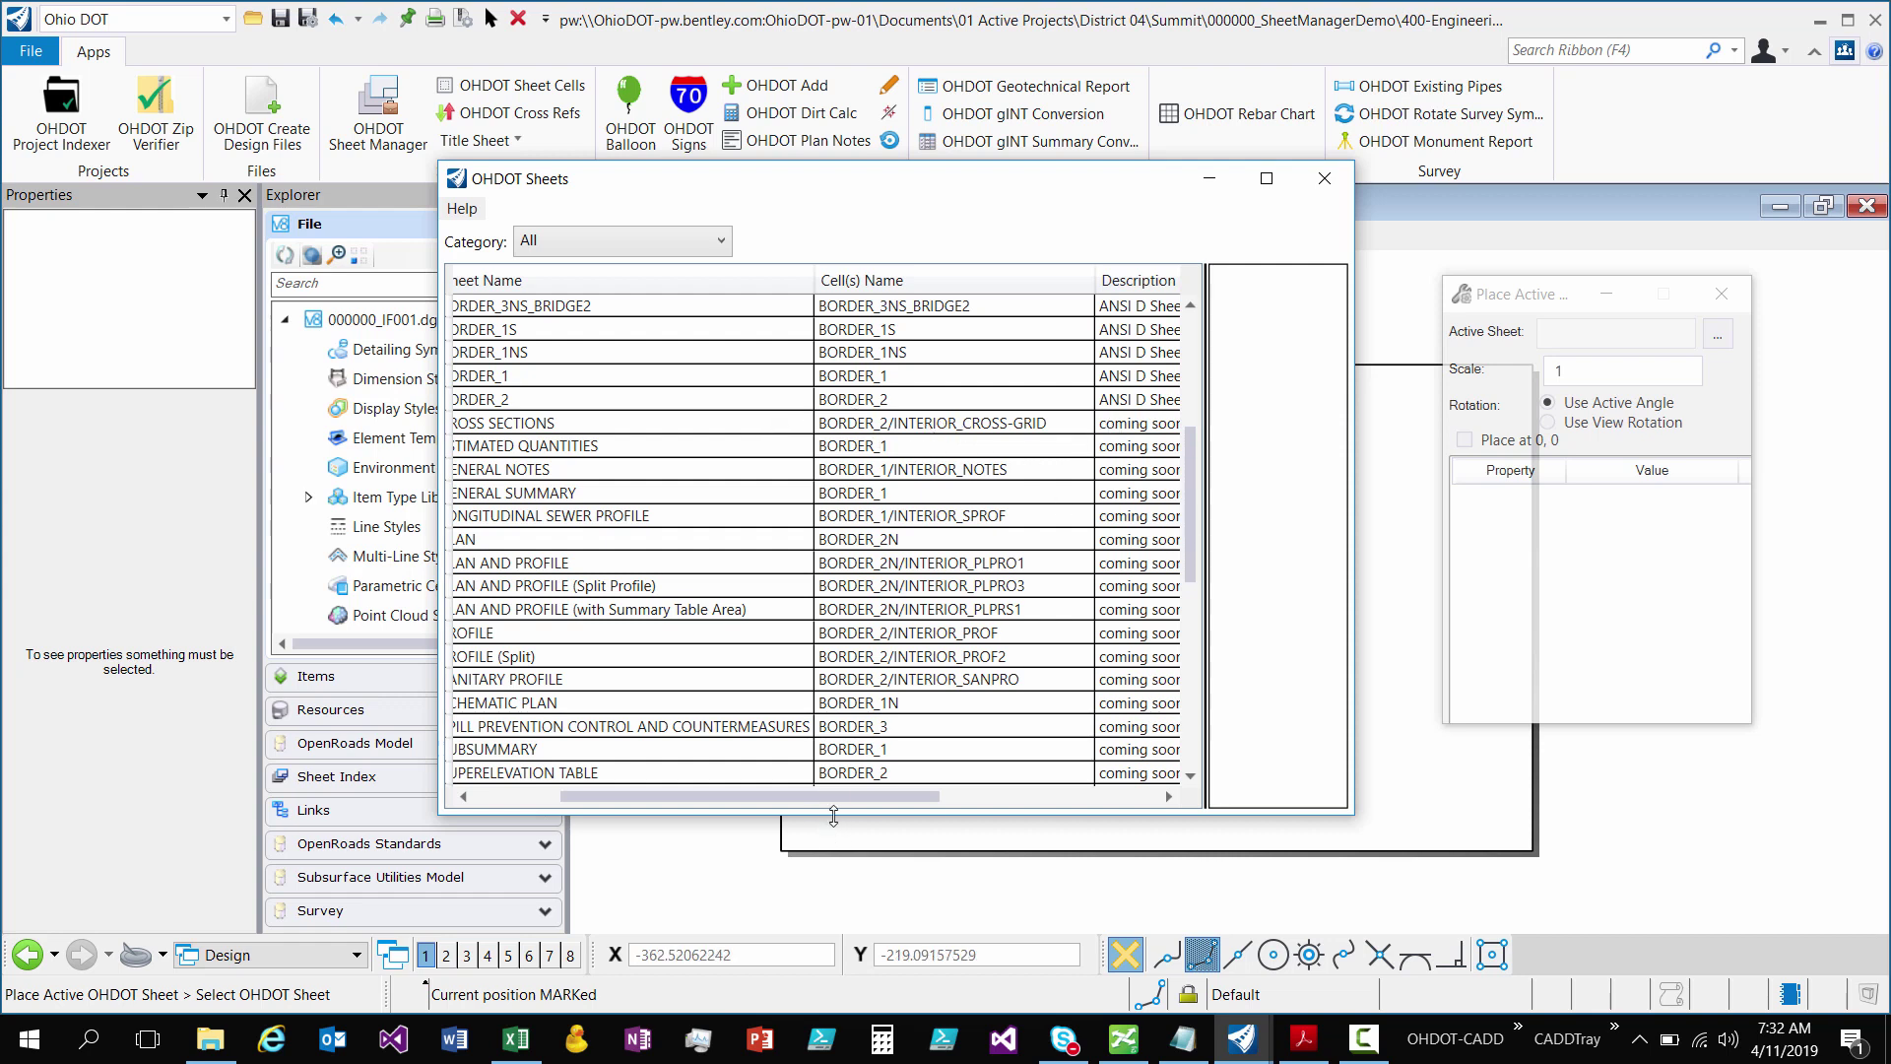
drag(980, 801, 1197, 802)
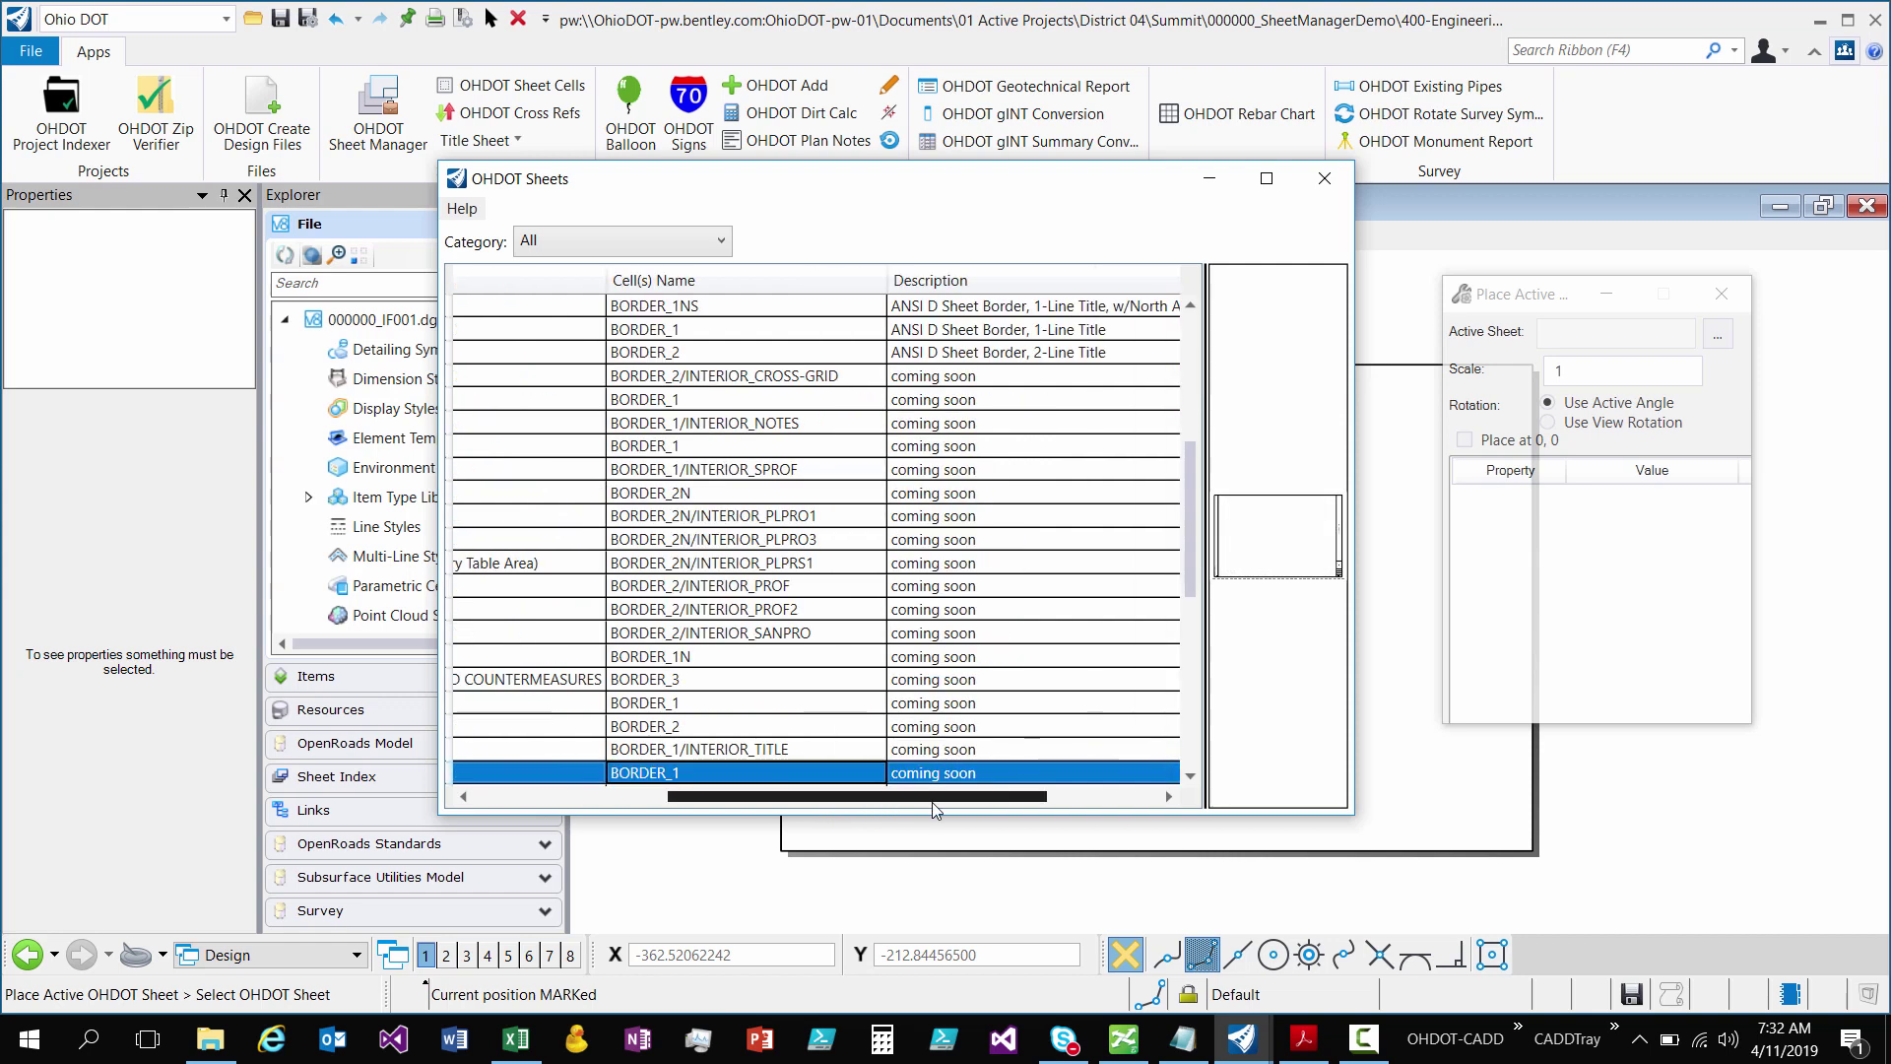
scroll(993, 645, up, 6)
scroll(717, 680, down, 1)
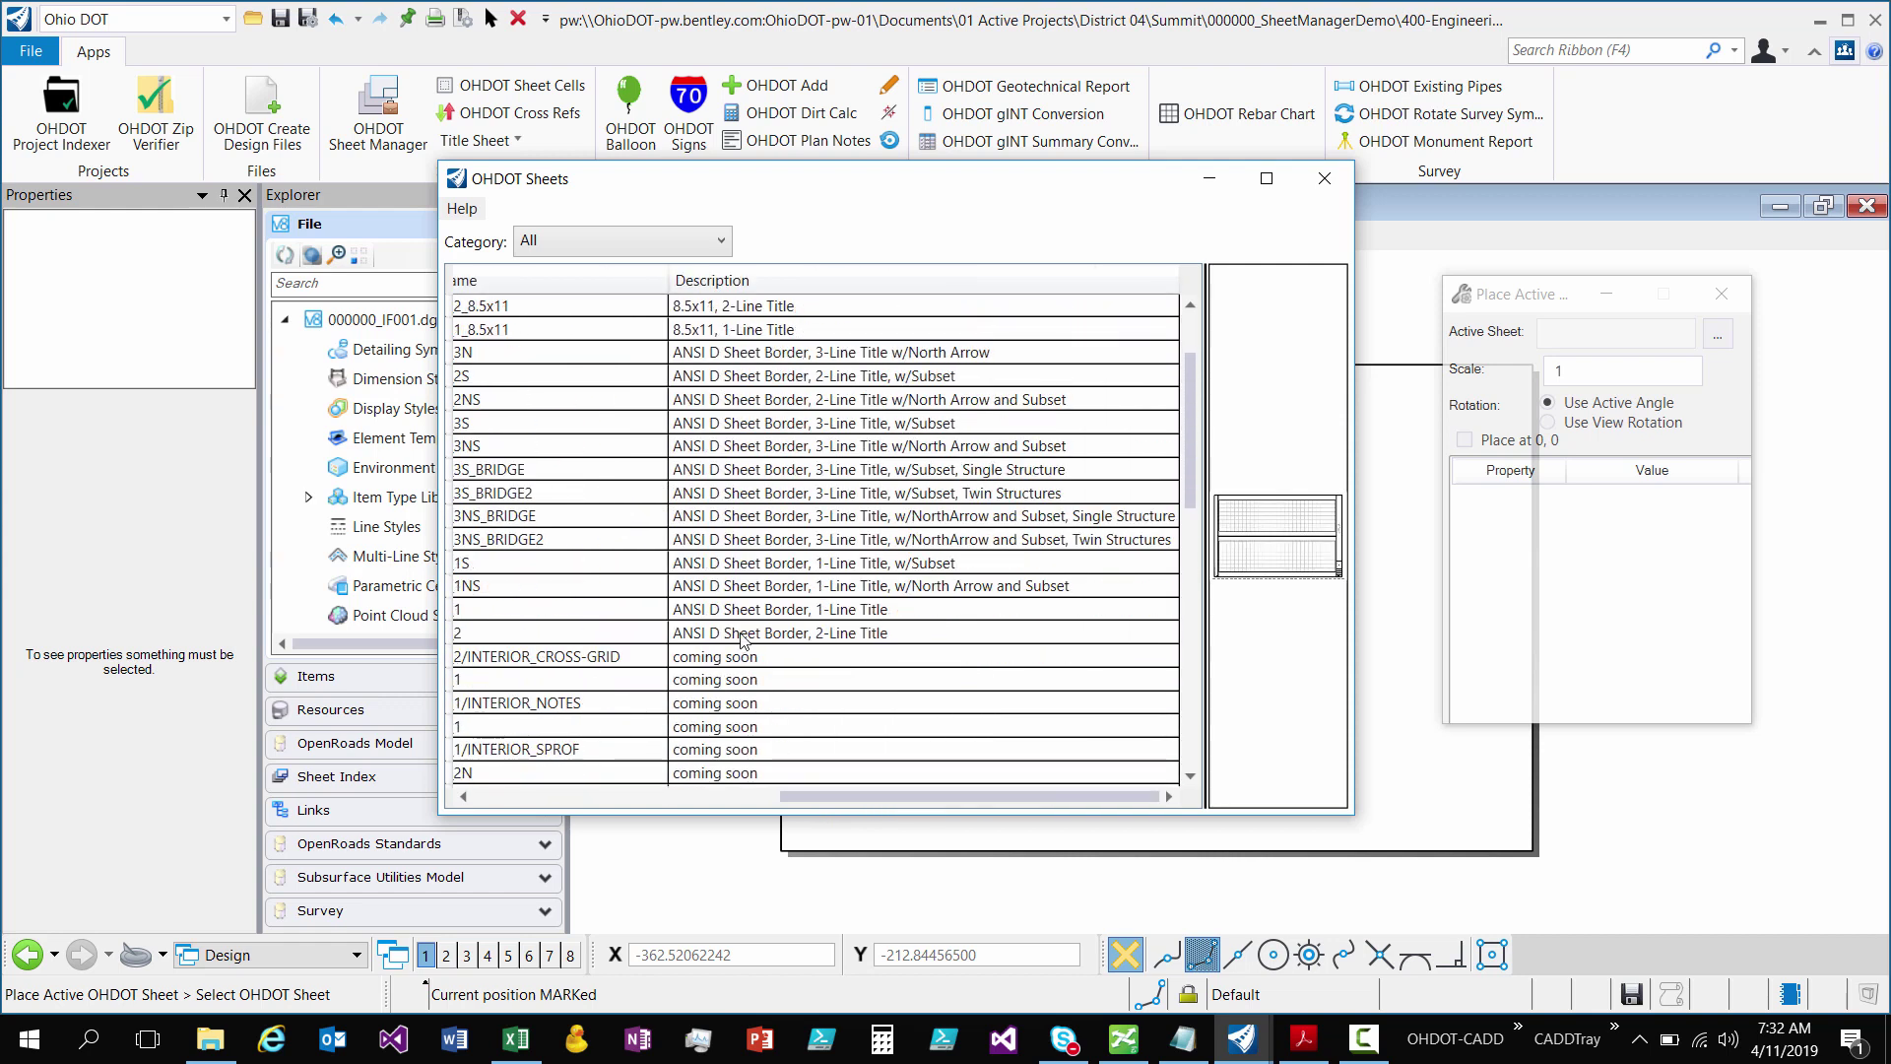
click(772, 703)
click(774, 657)
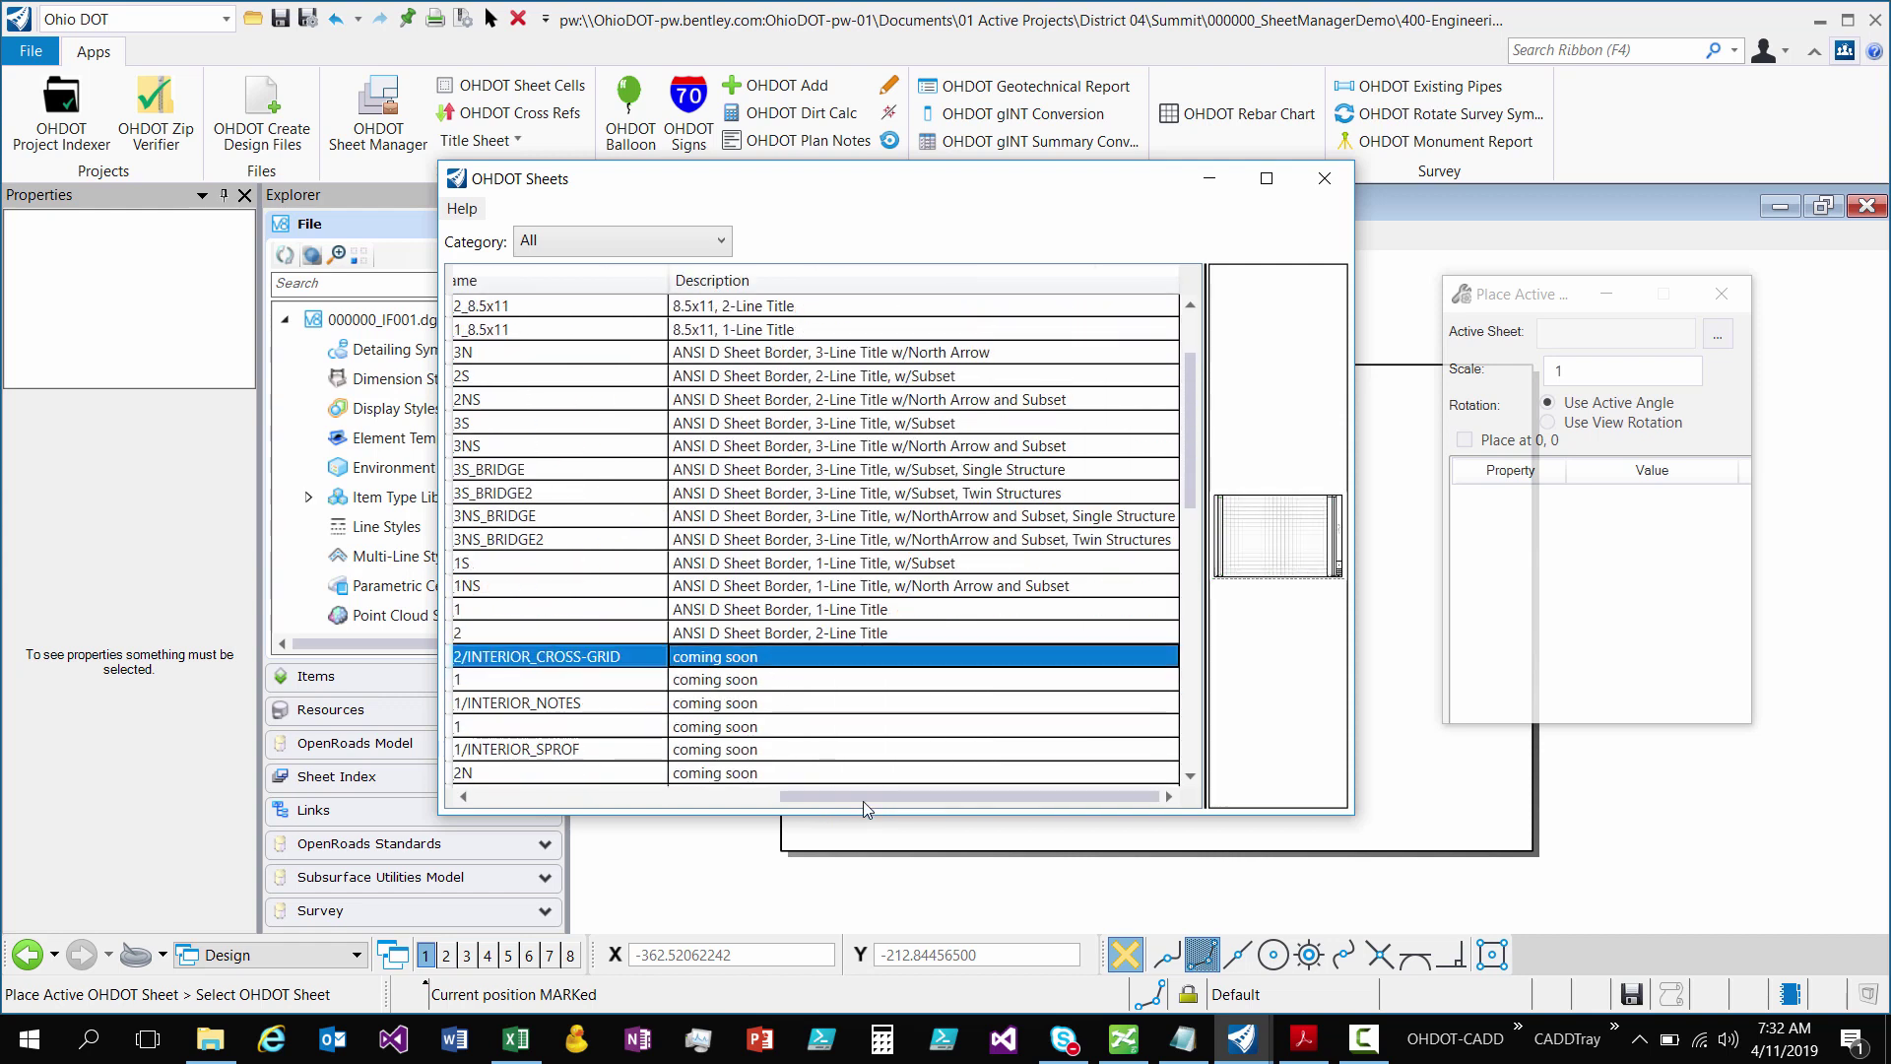
drag(828, 796, 520, 798)
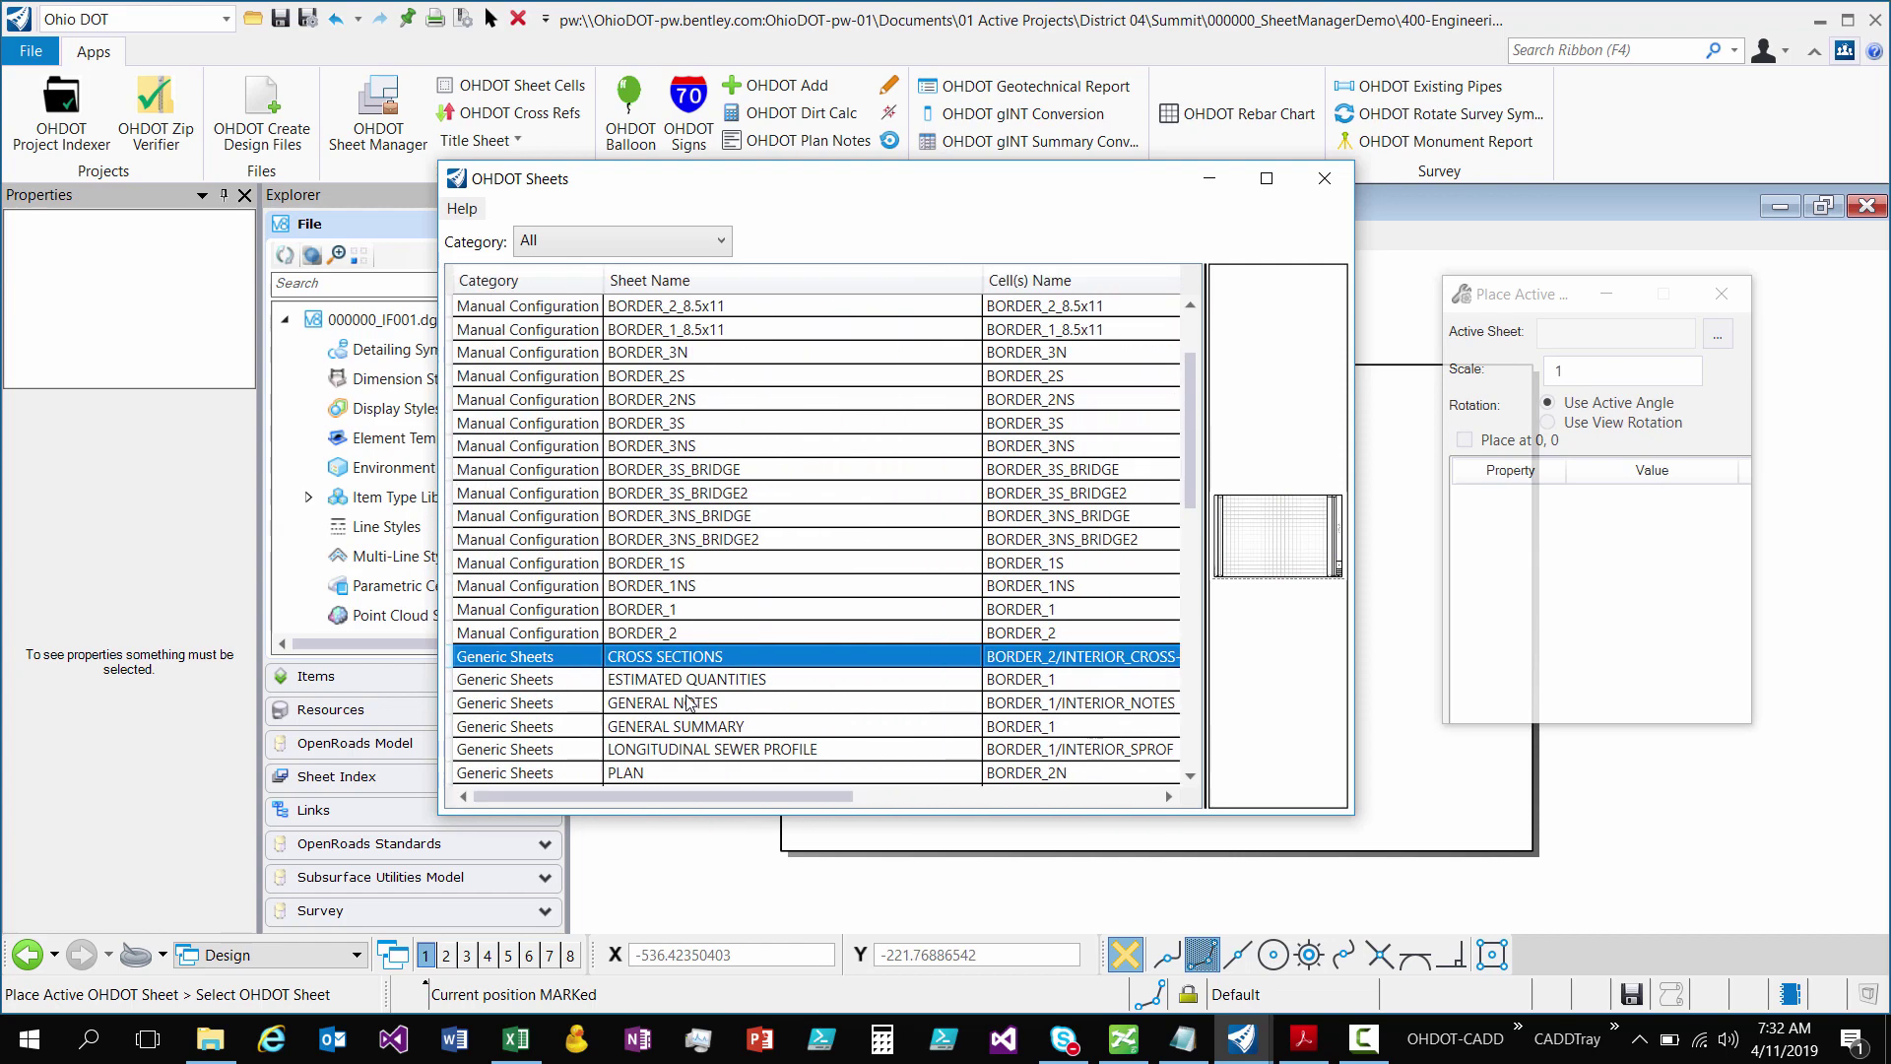
- Preview sheets such as BORDER_3NS and BORDER_3NS_BRIDGE, and widen the preview area beside the sheet list
click(649, 500)
click(714, 449)
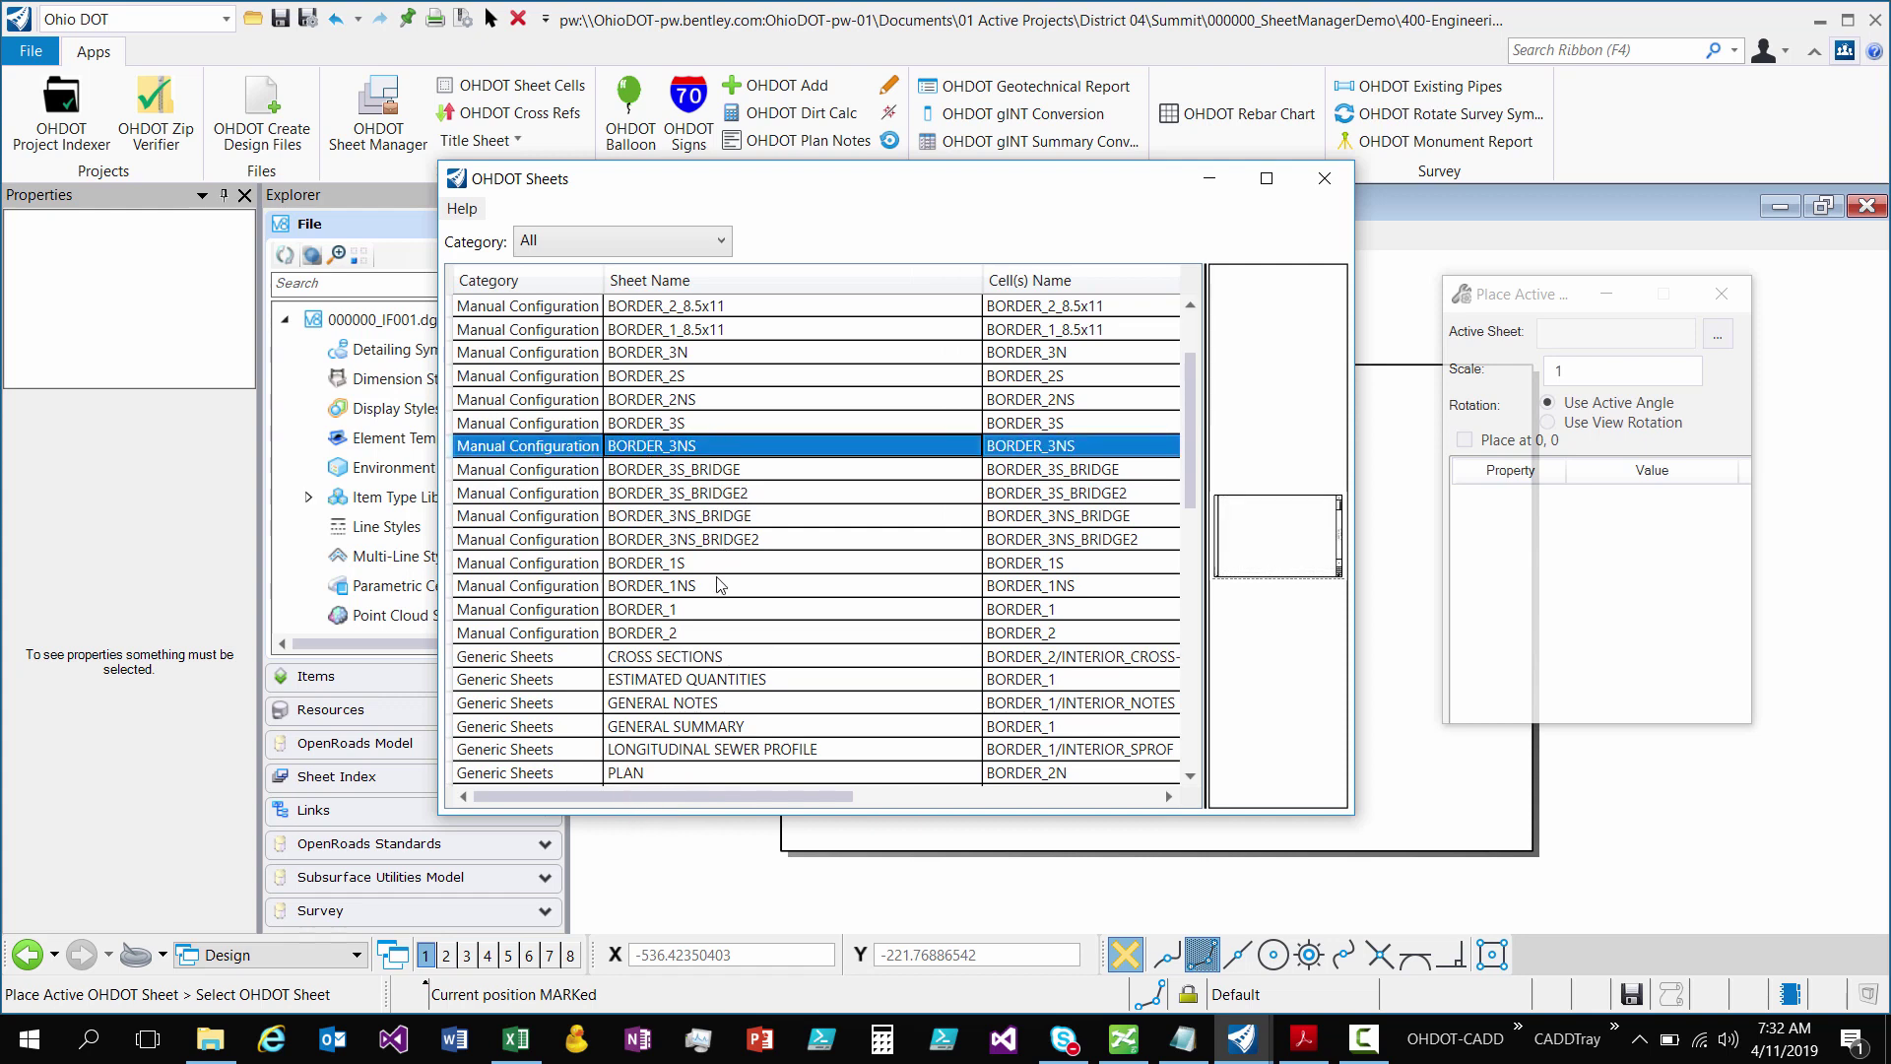
click(671, 684)
click(705, 516)
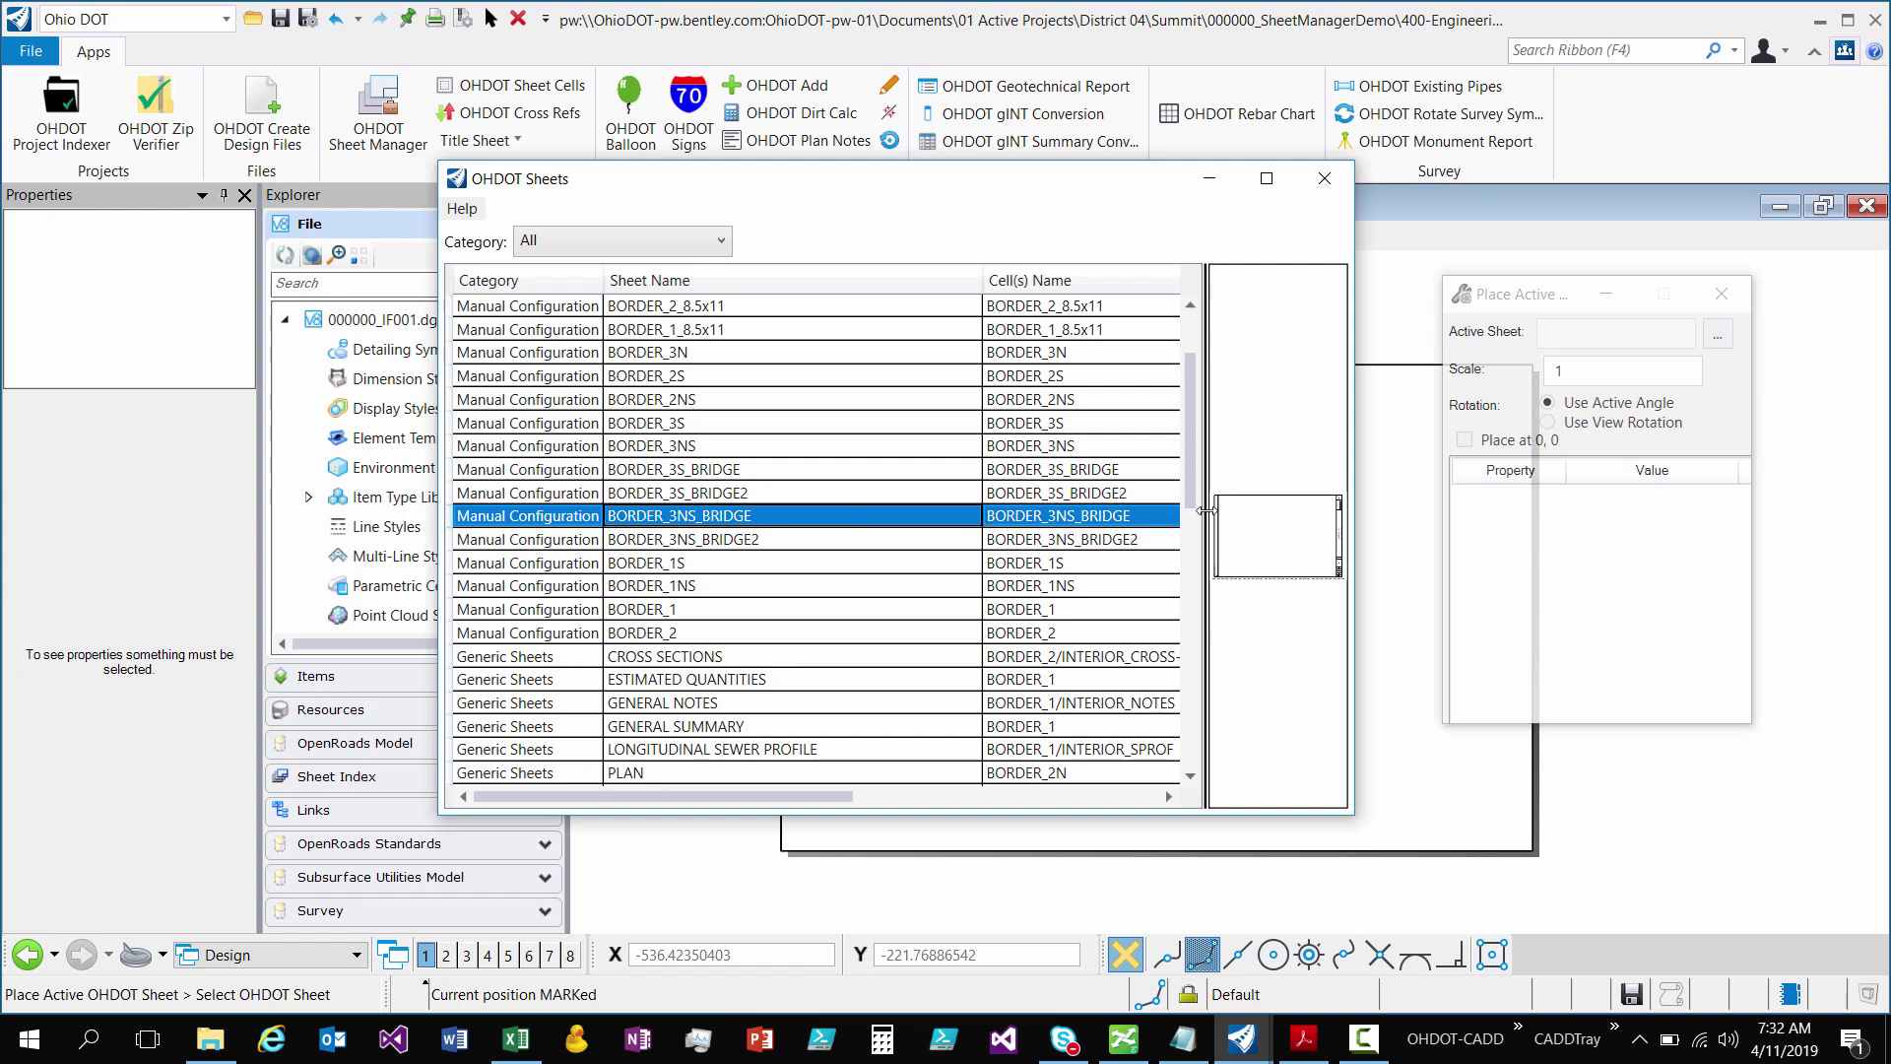
drag(1205, 511, 888, 512)
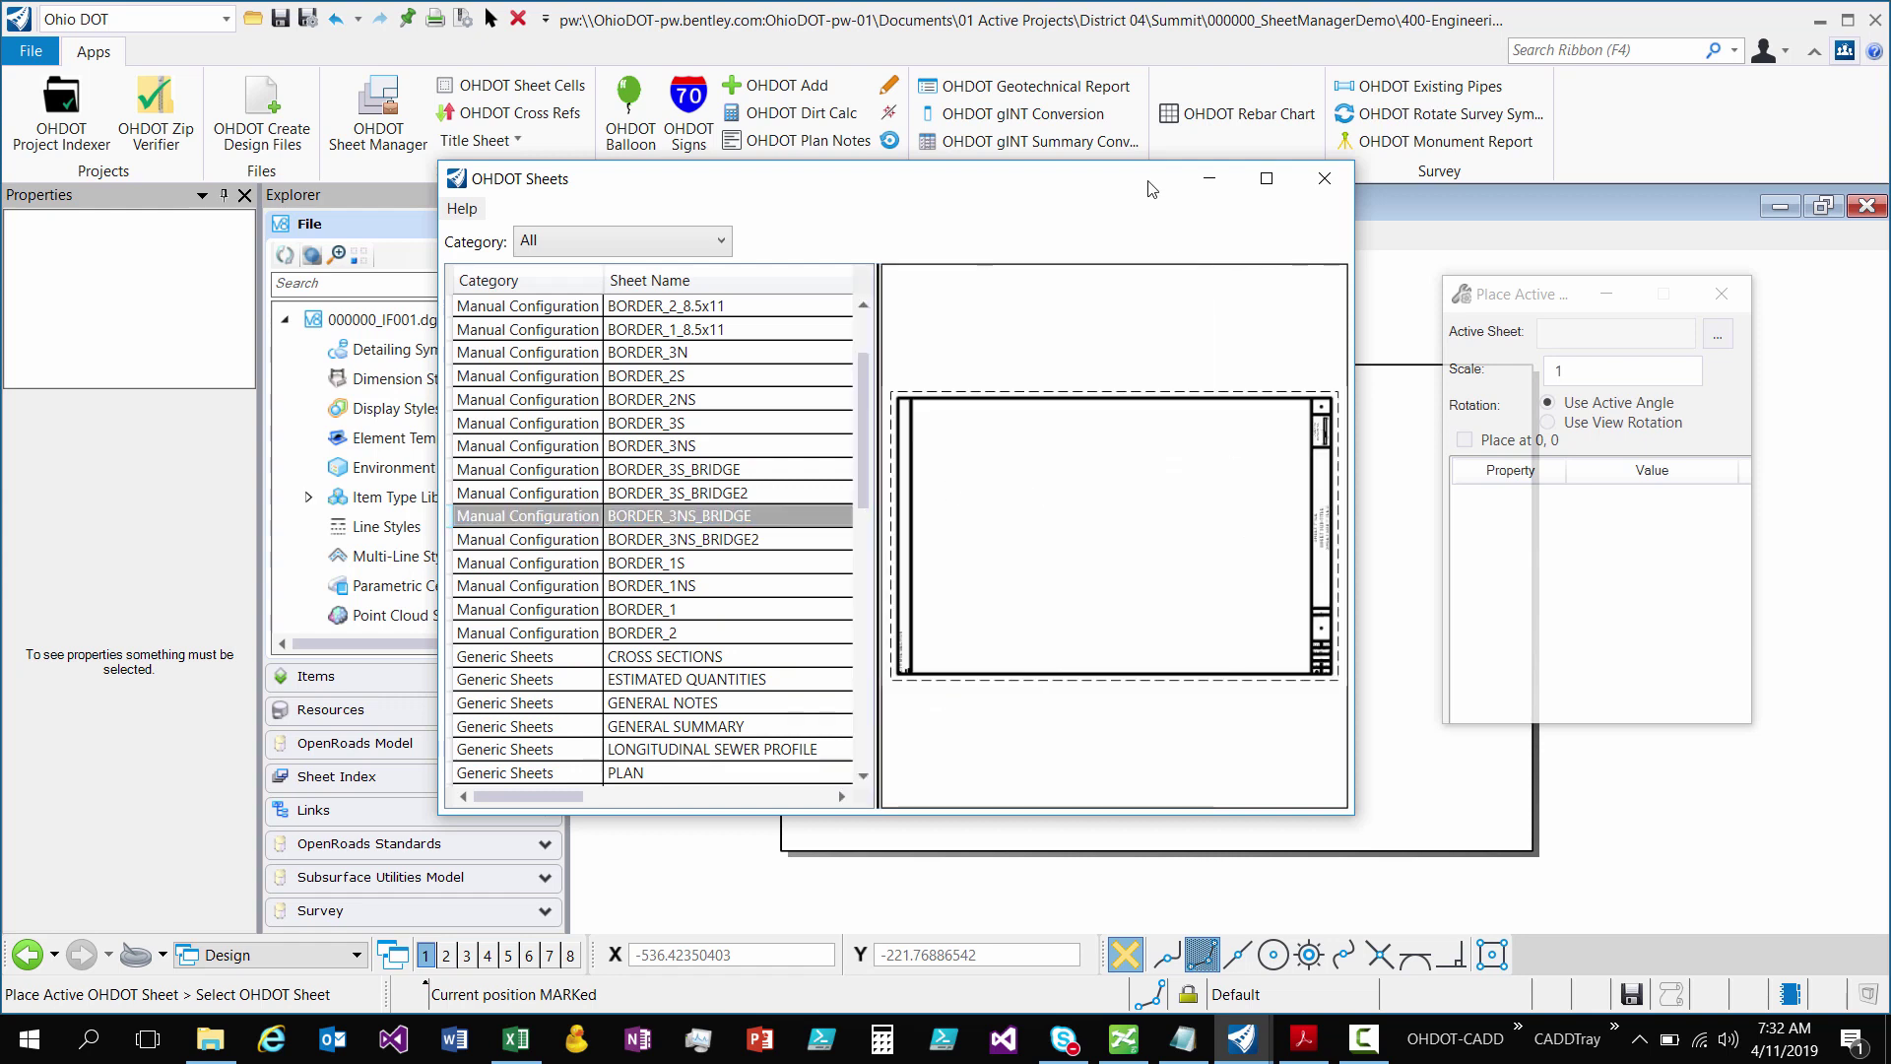
- Compare the enlarged previews of several border sheets, ending with BORDER_3NS_BRIDGE
click(562, 424)
click(701, 492)
click(729, 609)
click(748, 680)
click(751, 516)
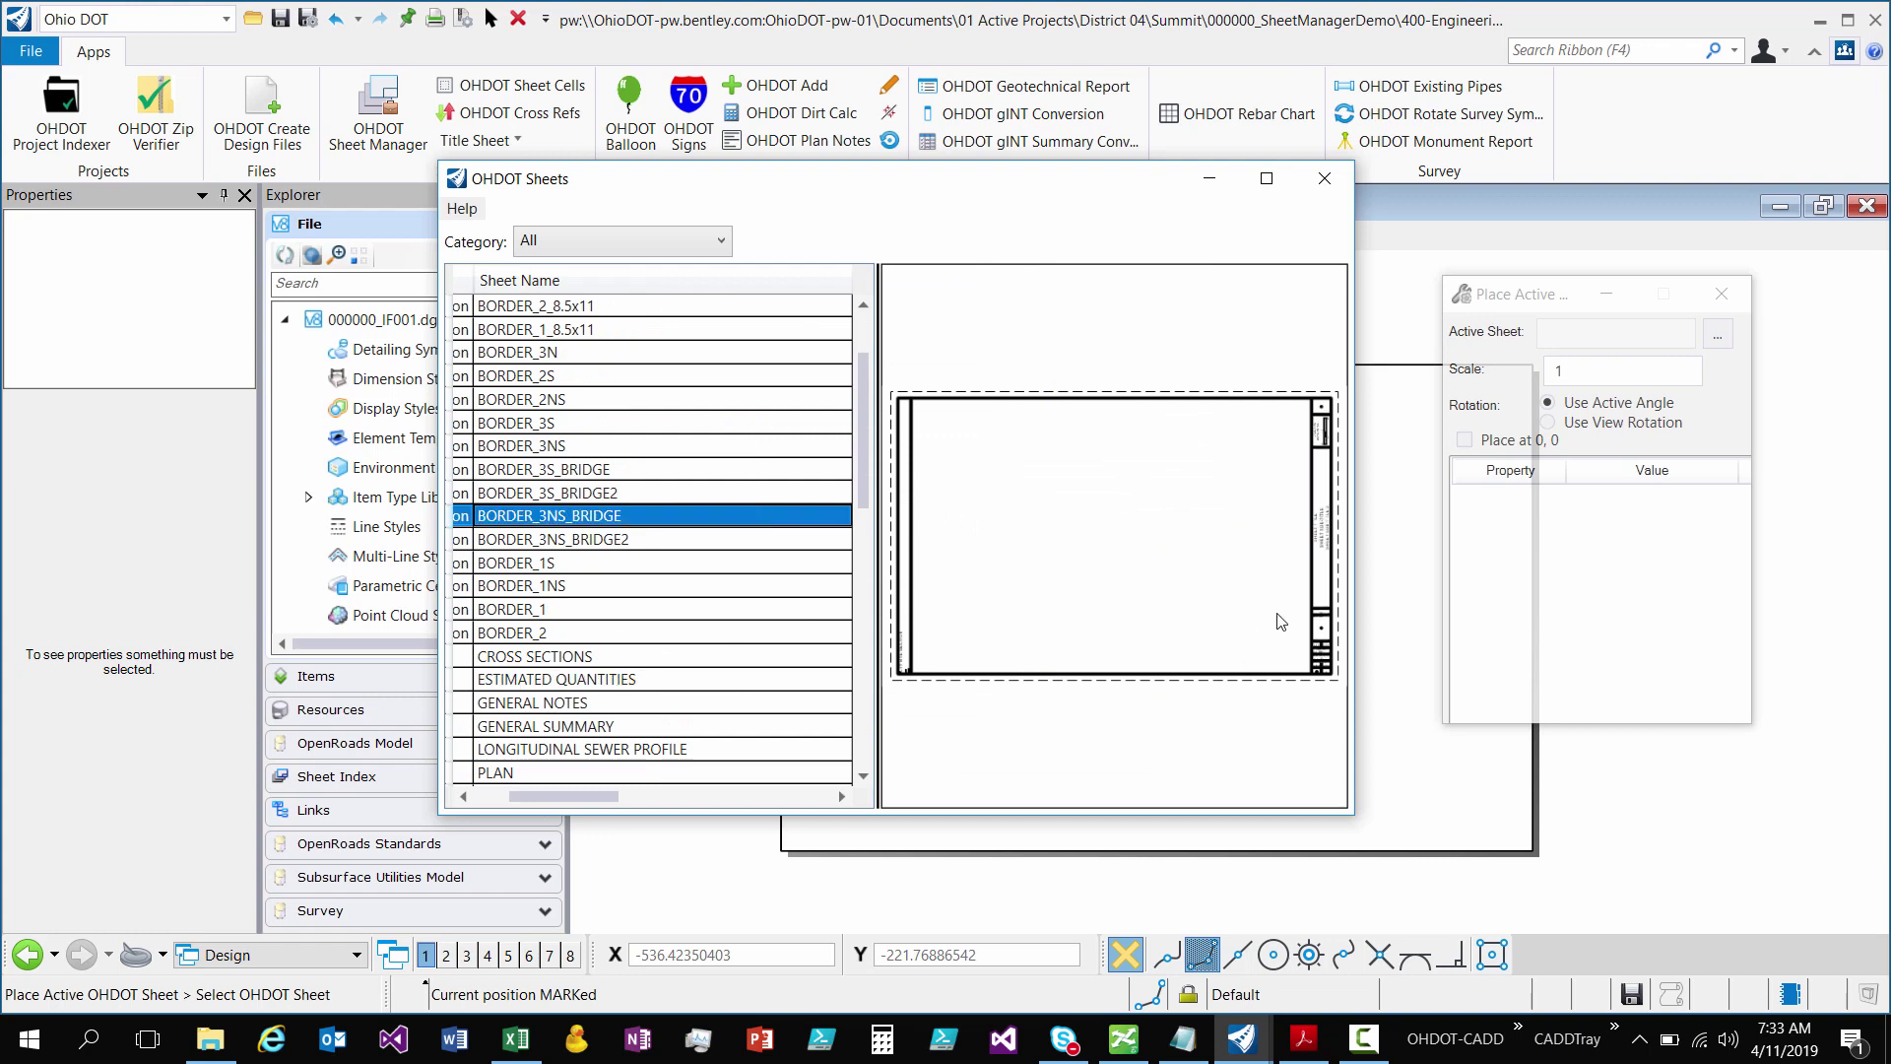
- Preview the generic plan and profile sheets one after another, from PLAN AND PROFILE to PROFILE (Split)
scroll(673, 608, down, 2)
click(576, 656)
click(599, 679)
click(606, 704)
click(606, 726)
click(607, 751)
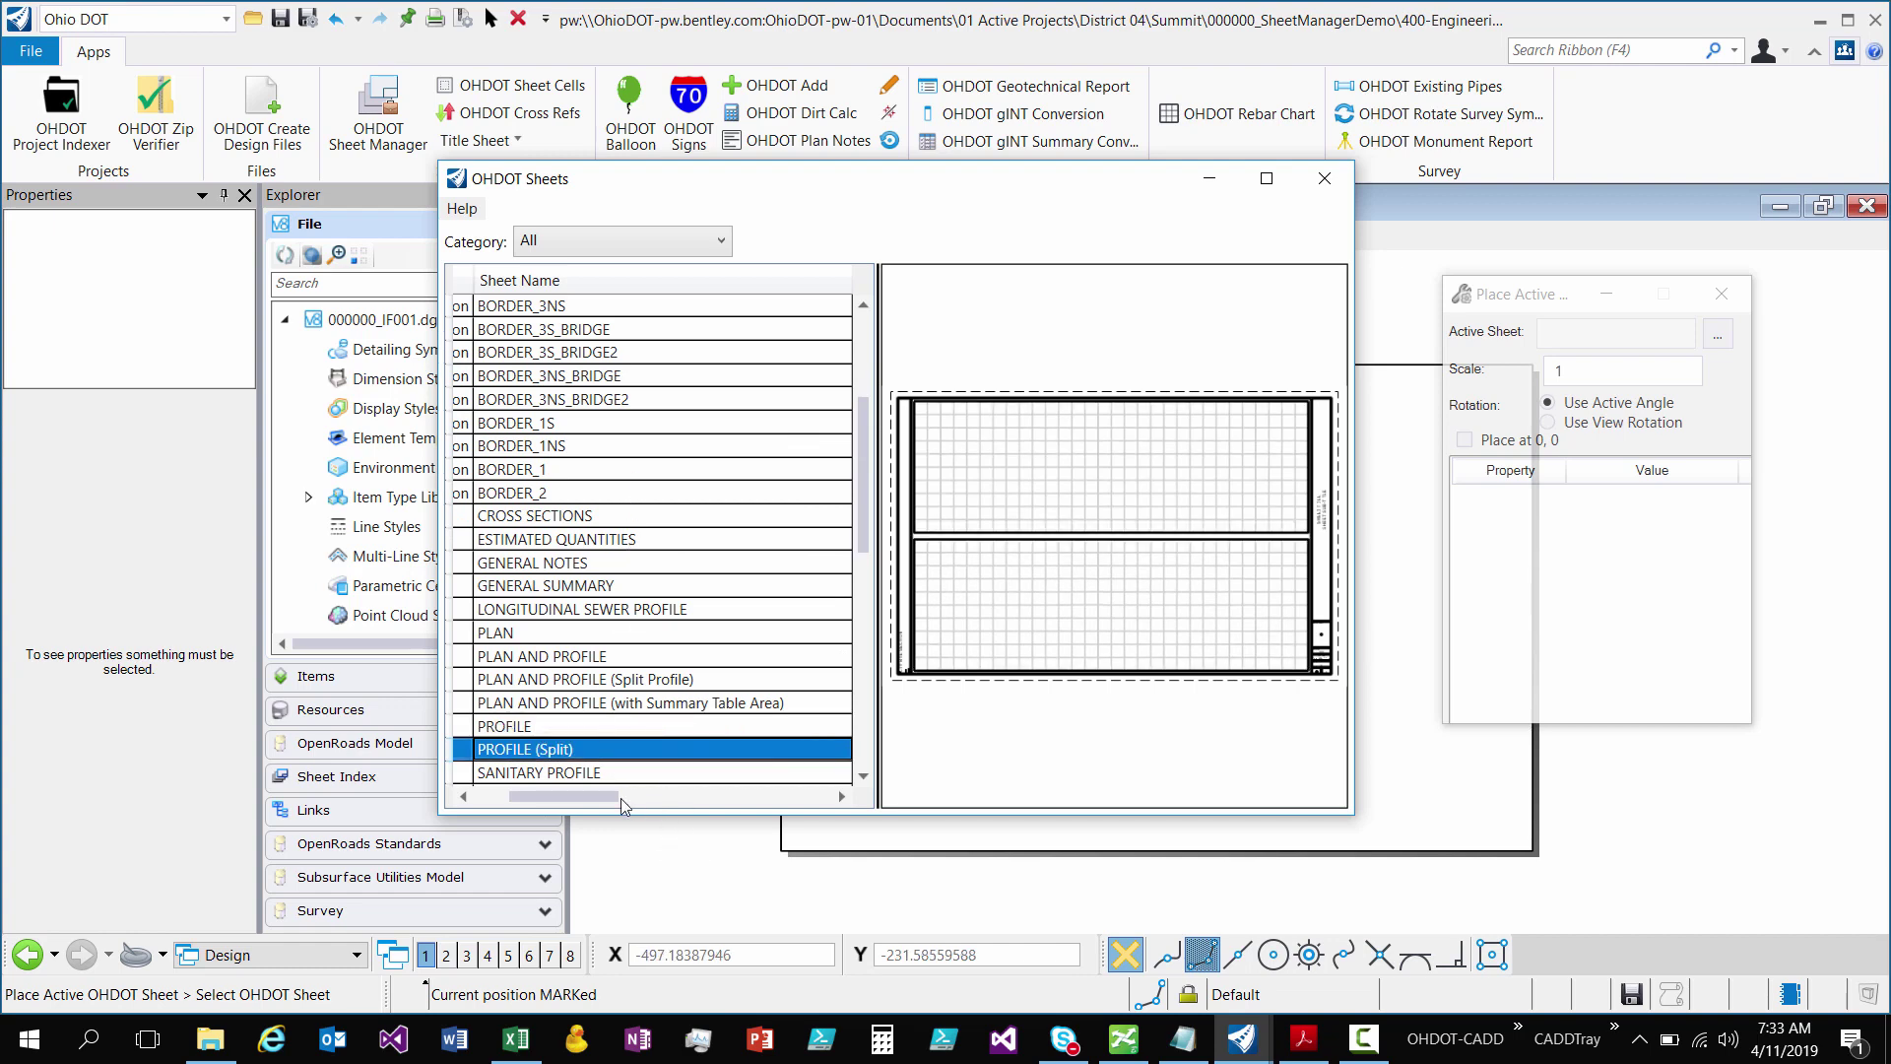
- Filter the sheet list to the Generic Sheets category and preview the TITLE SHEET
drag(611, 794, 574, 794)
click(594, 240)
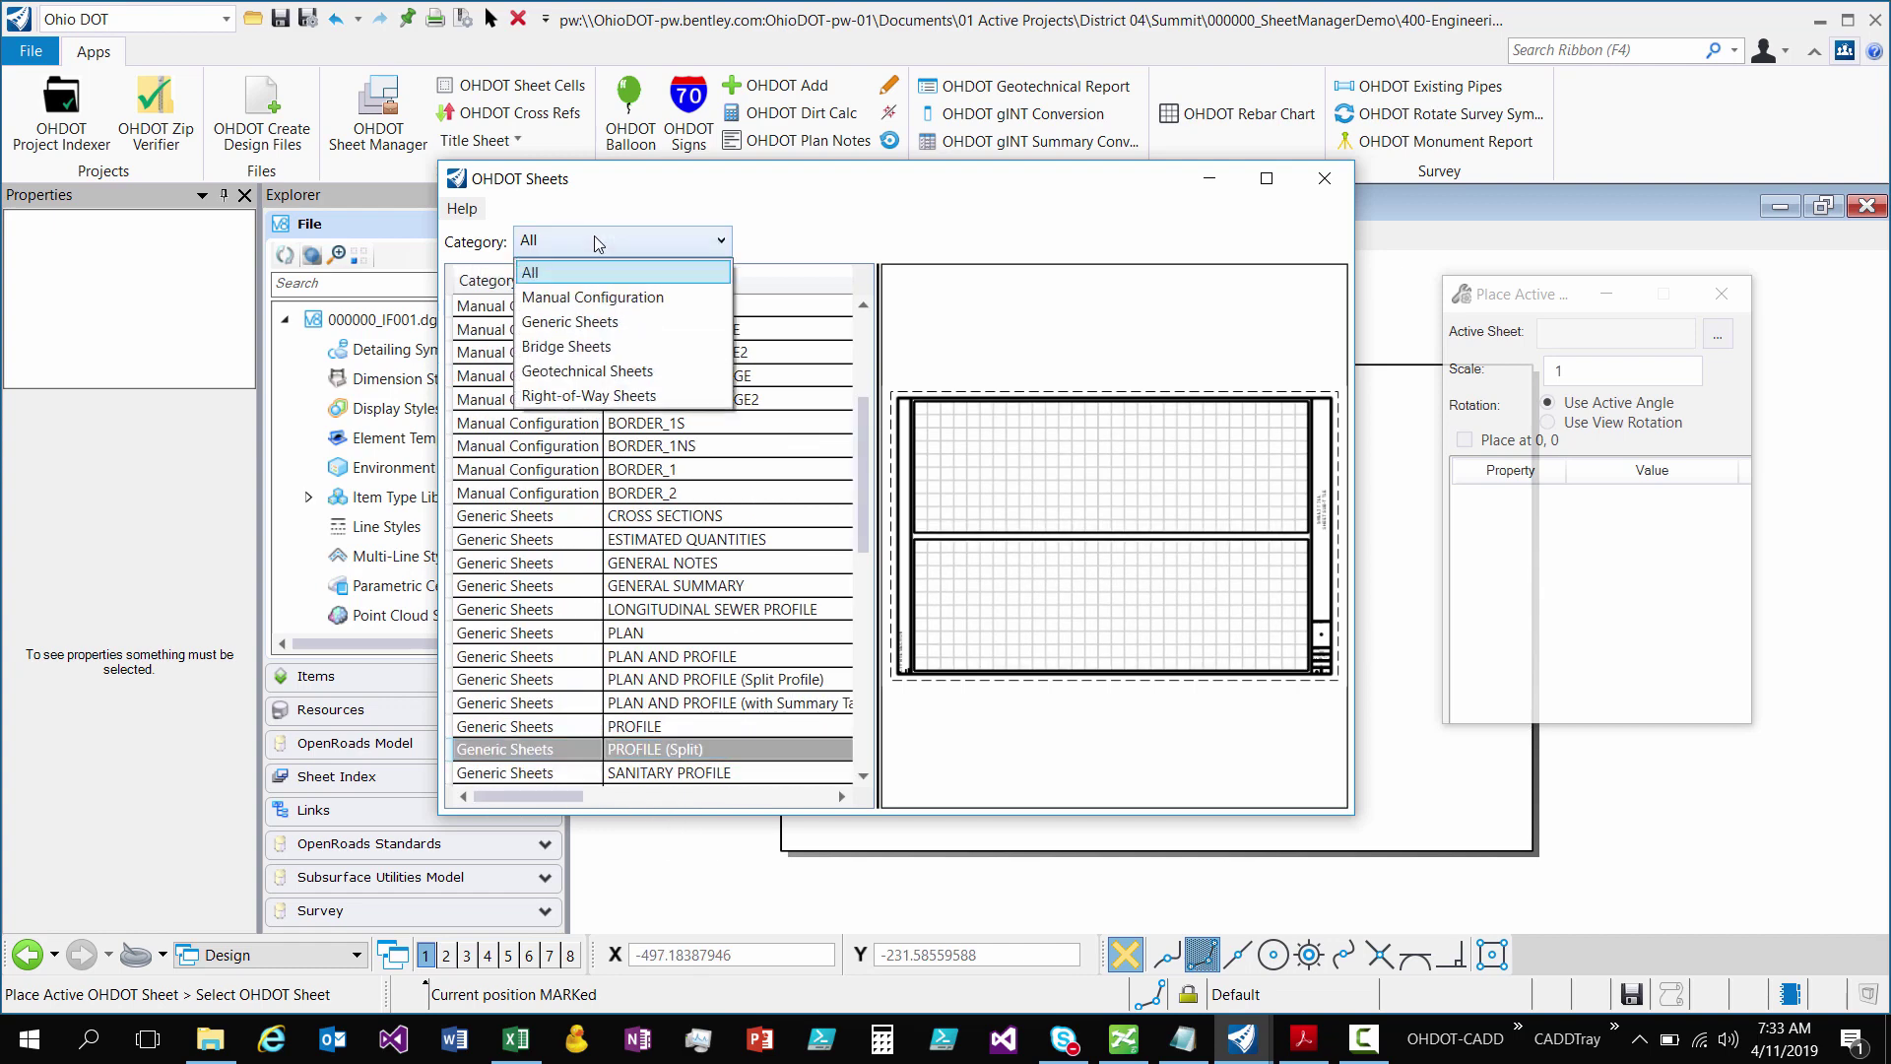
click(595, 323)
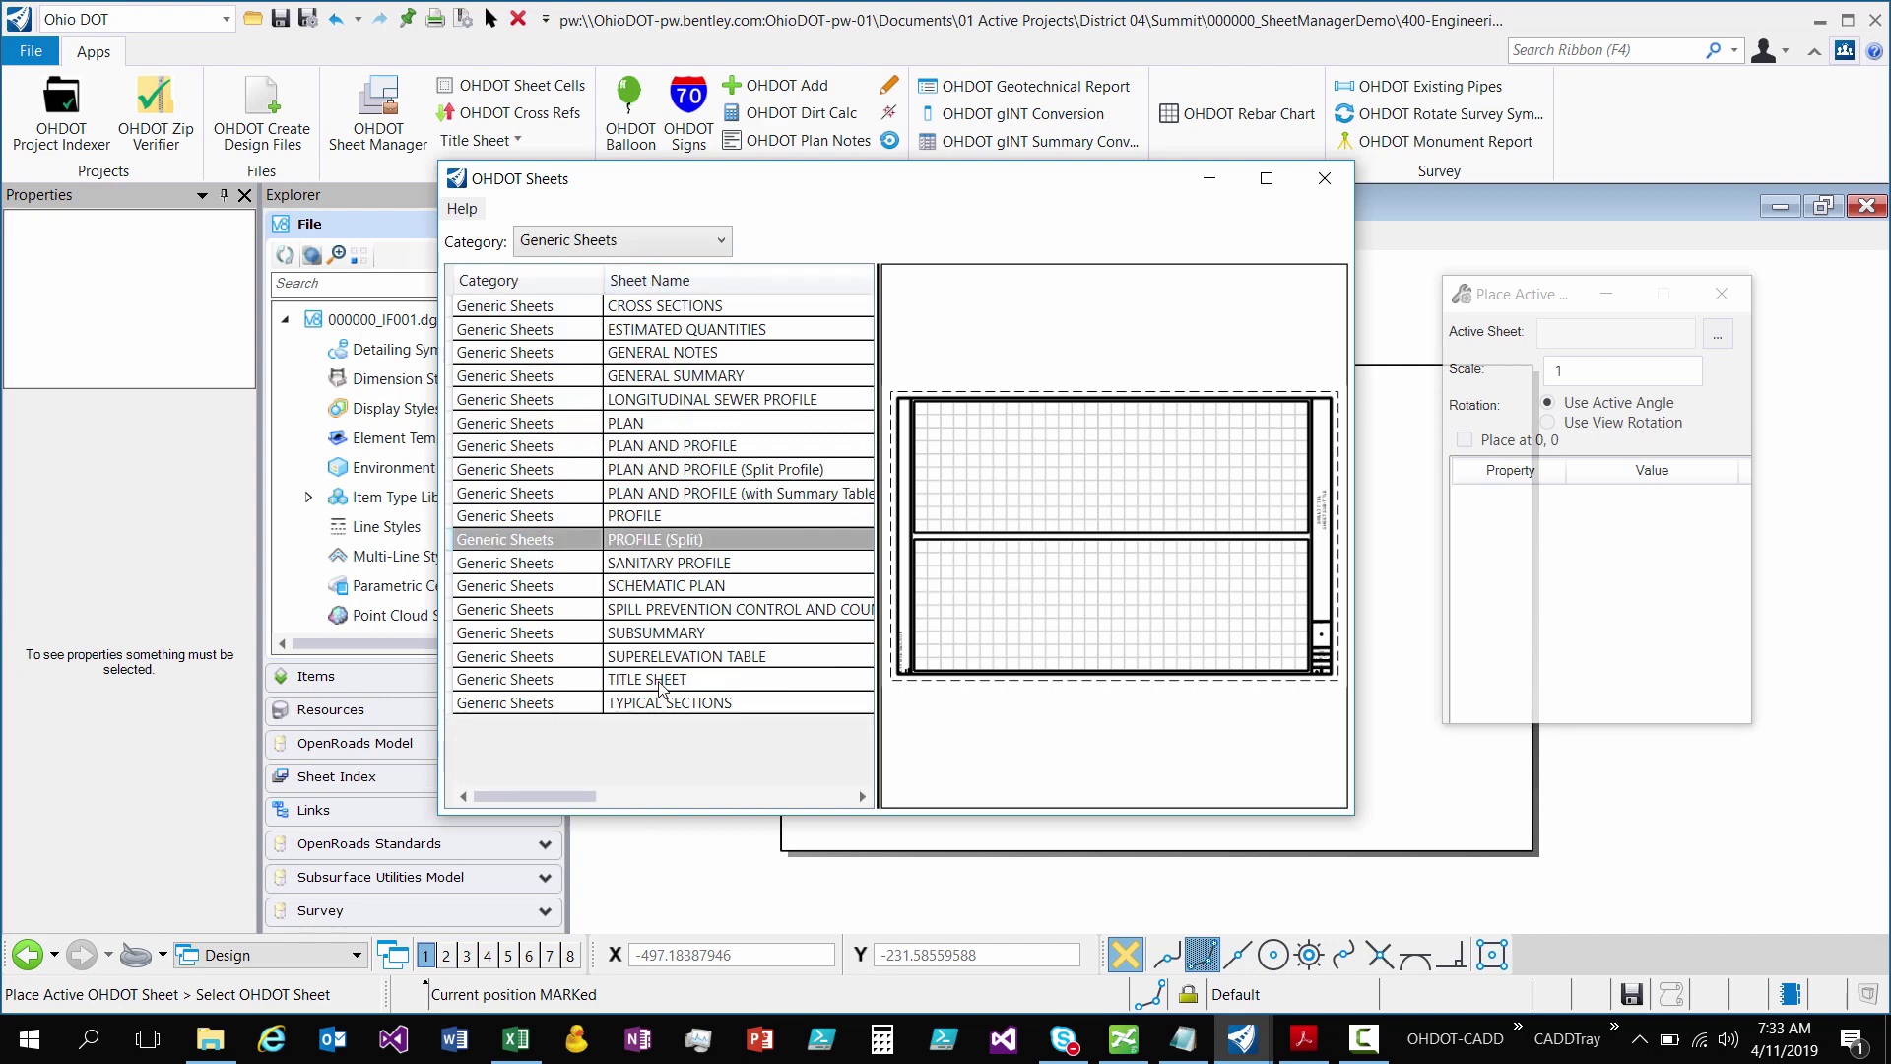
click(577, 687)
drag(600, 796, 569, 796)
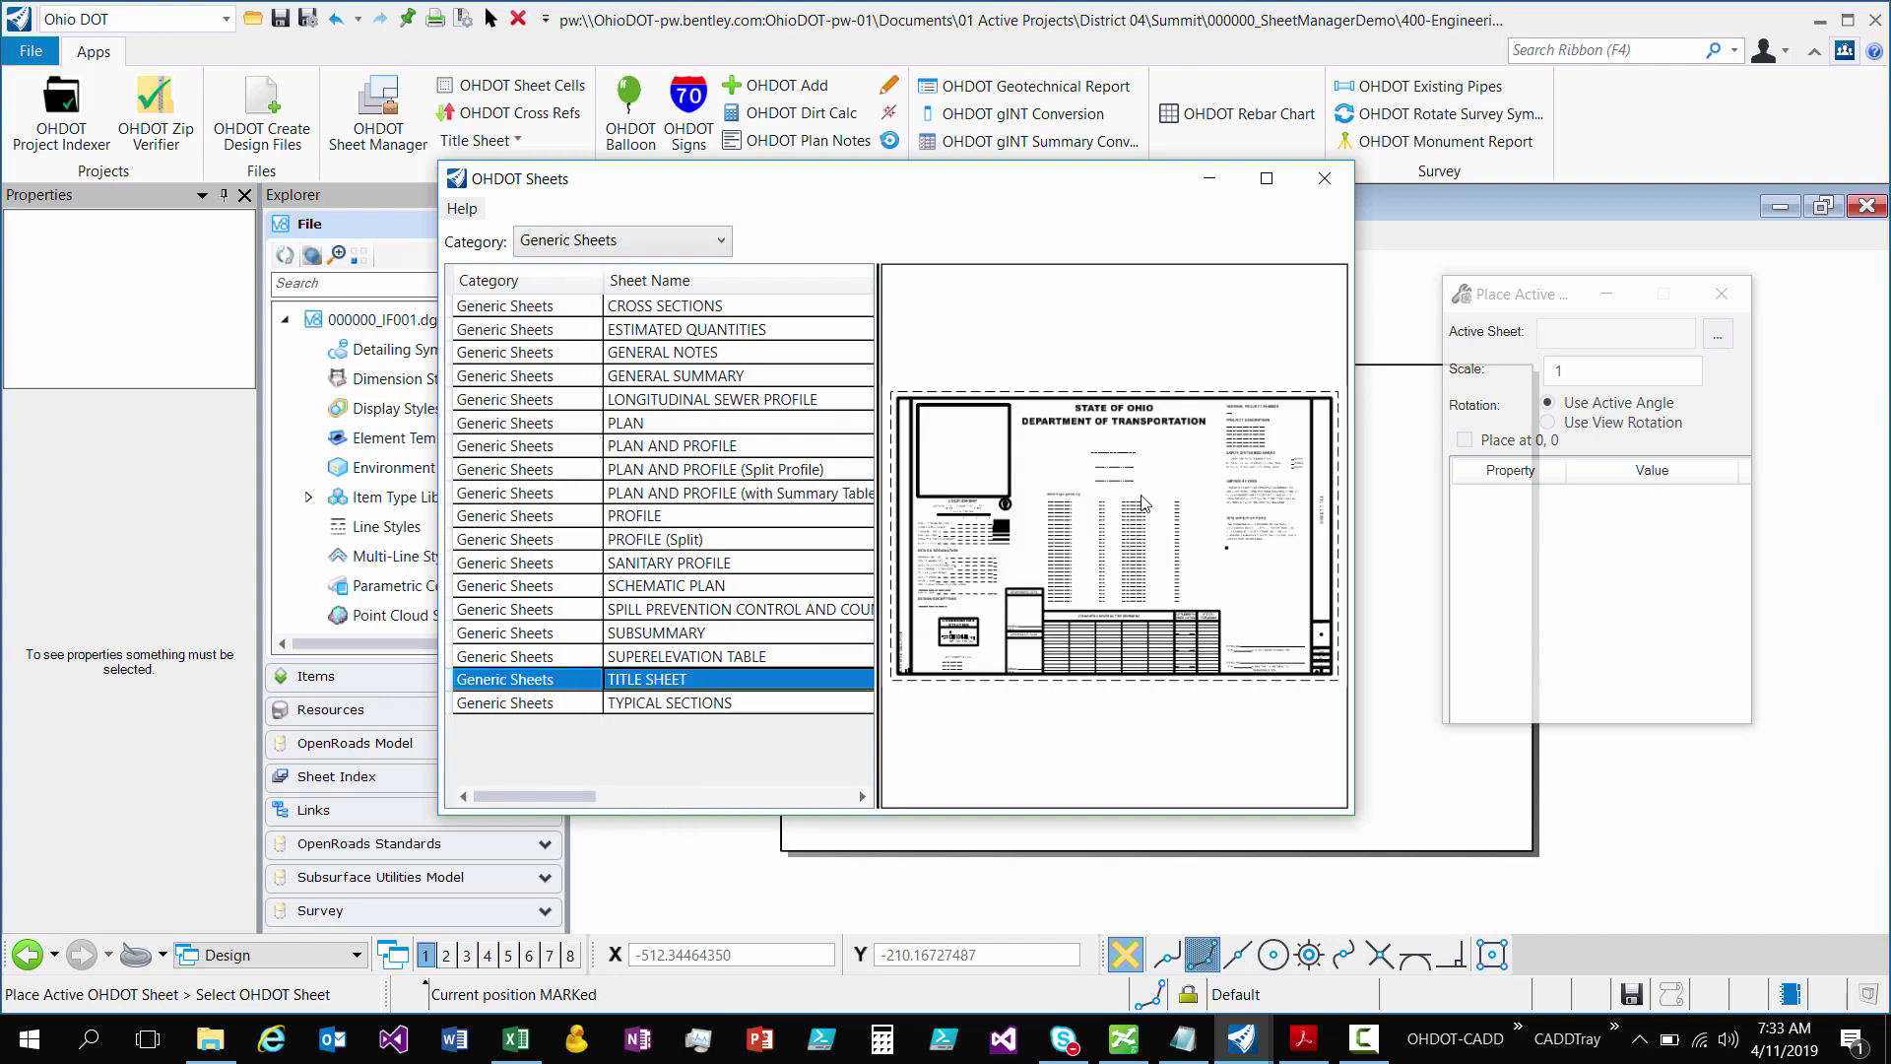
- Filter the sheet list to the Geotechnical Sheets category and move the OHDOT Sheets window off the sheet drawing
click(608, 256)
click(626, 381)
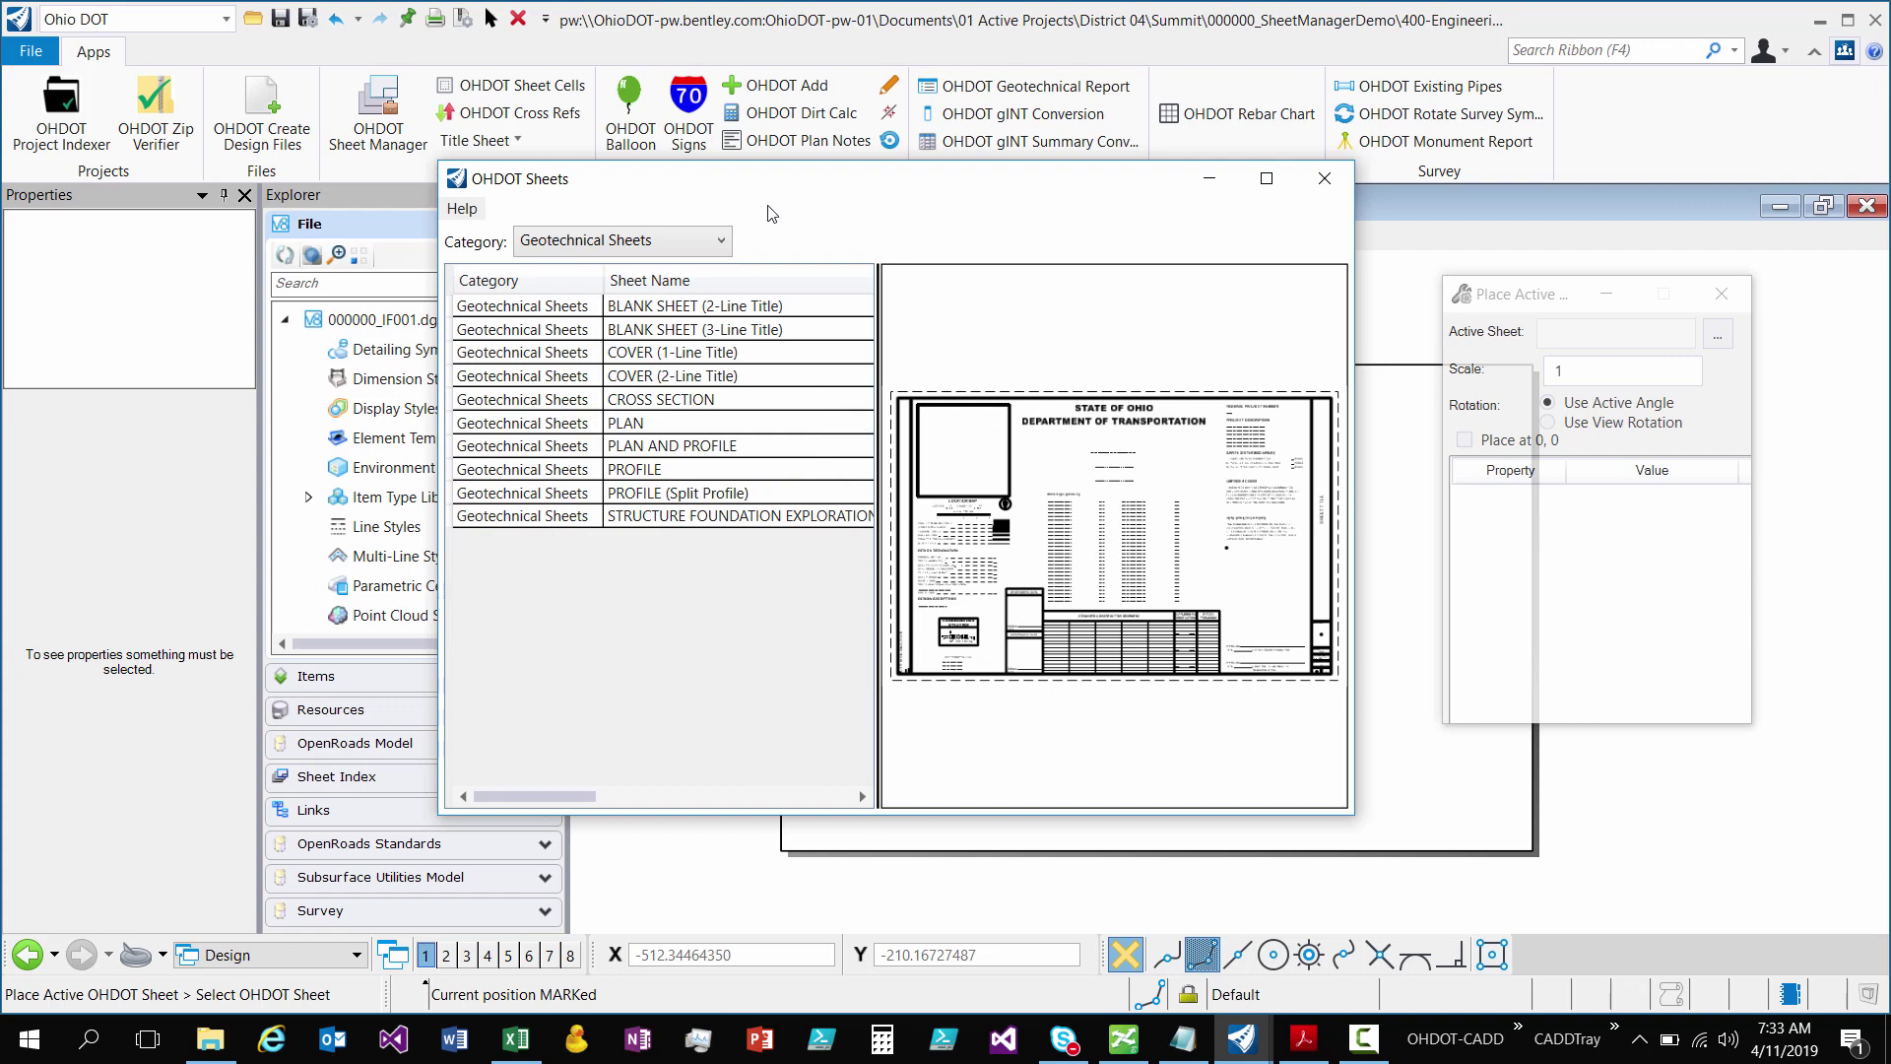
drag(655, 187, 483, 188)
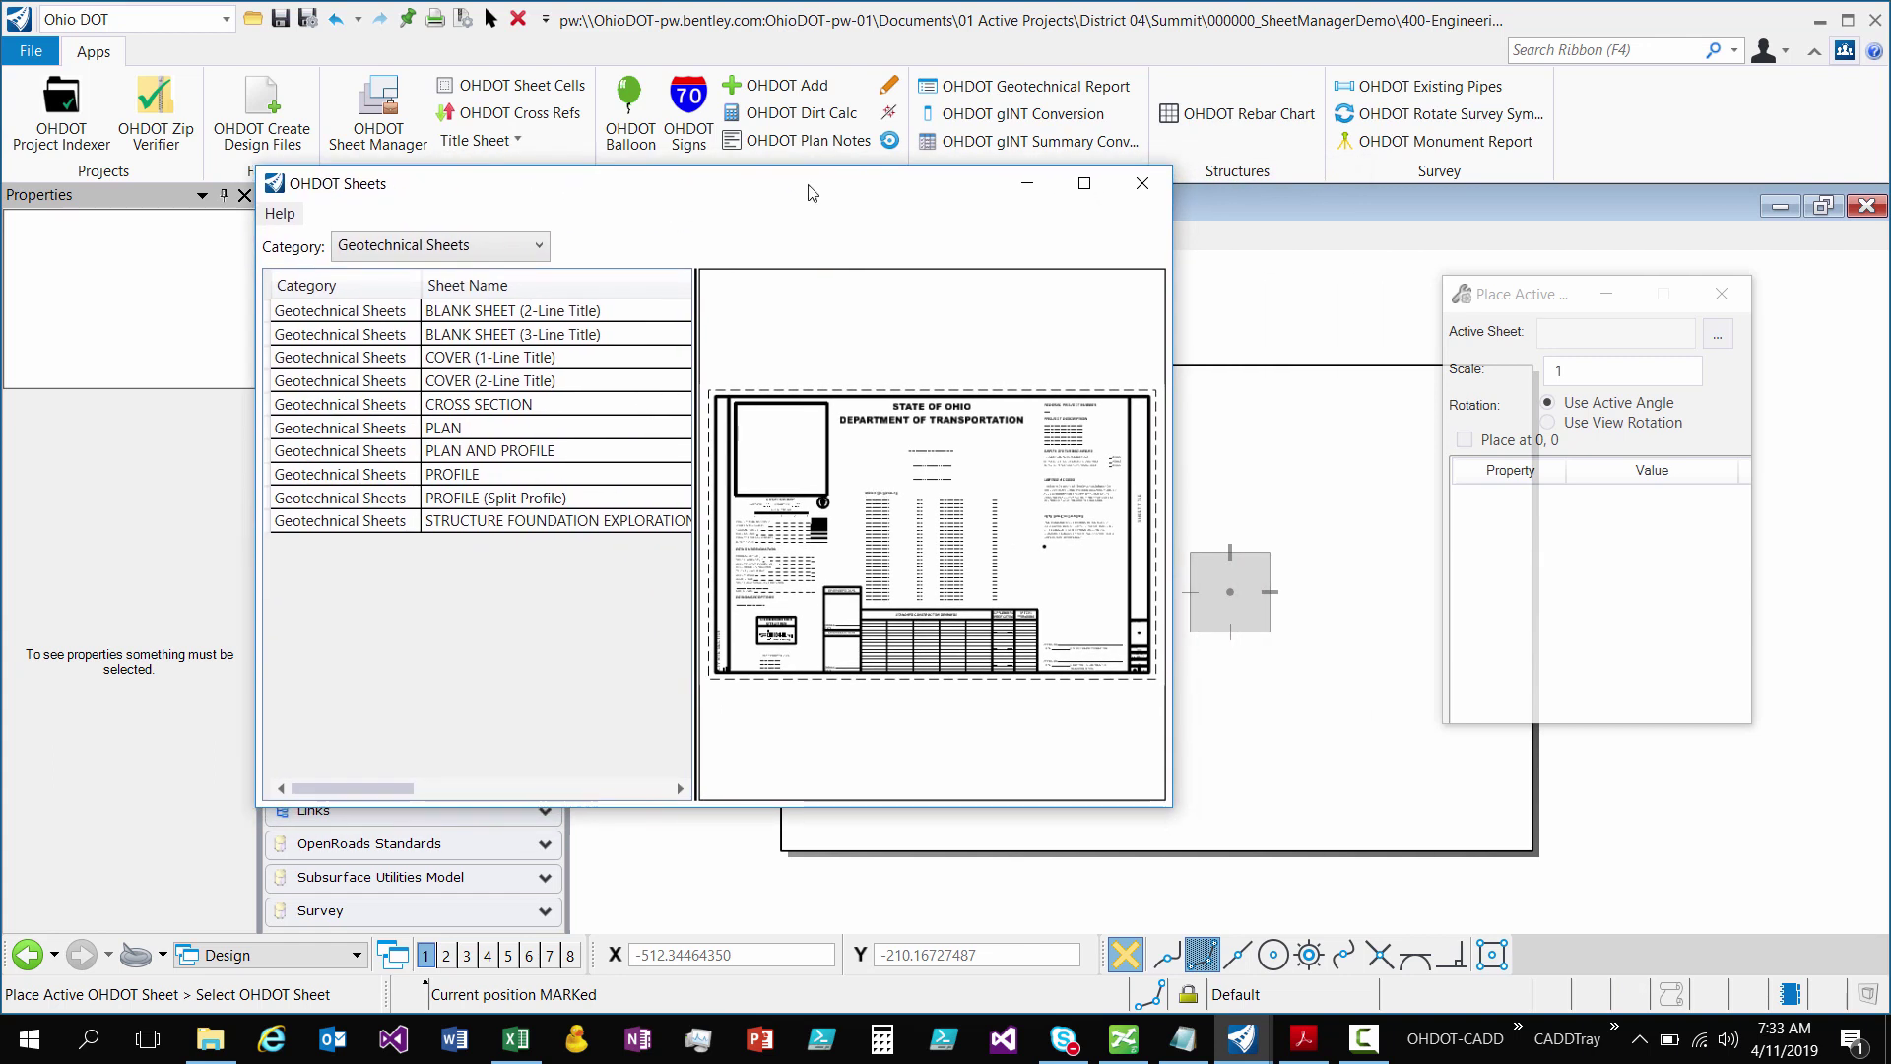
- Compare the geotechnical PLAN and PLAN AND PROFILE previews and make PLAN AND PROFILE the active sheet for placement
drag(1520, 298, 1414, 273)
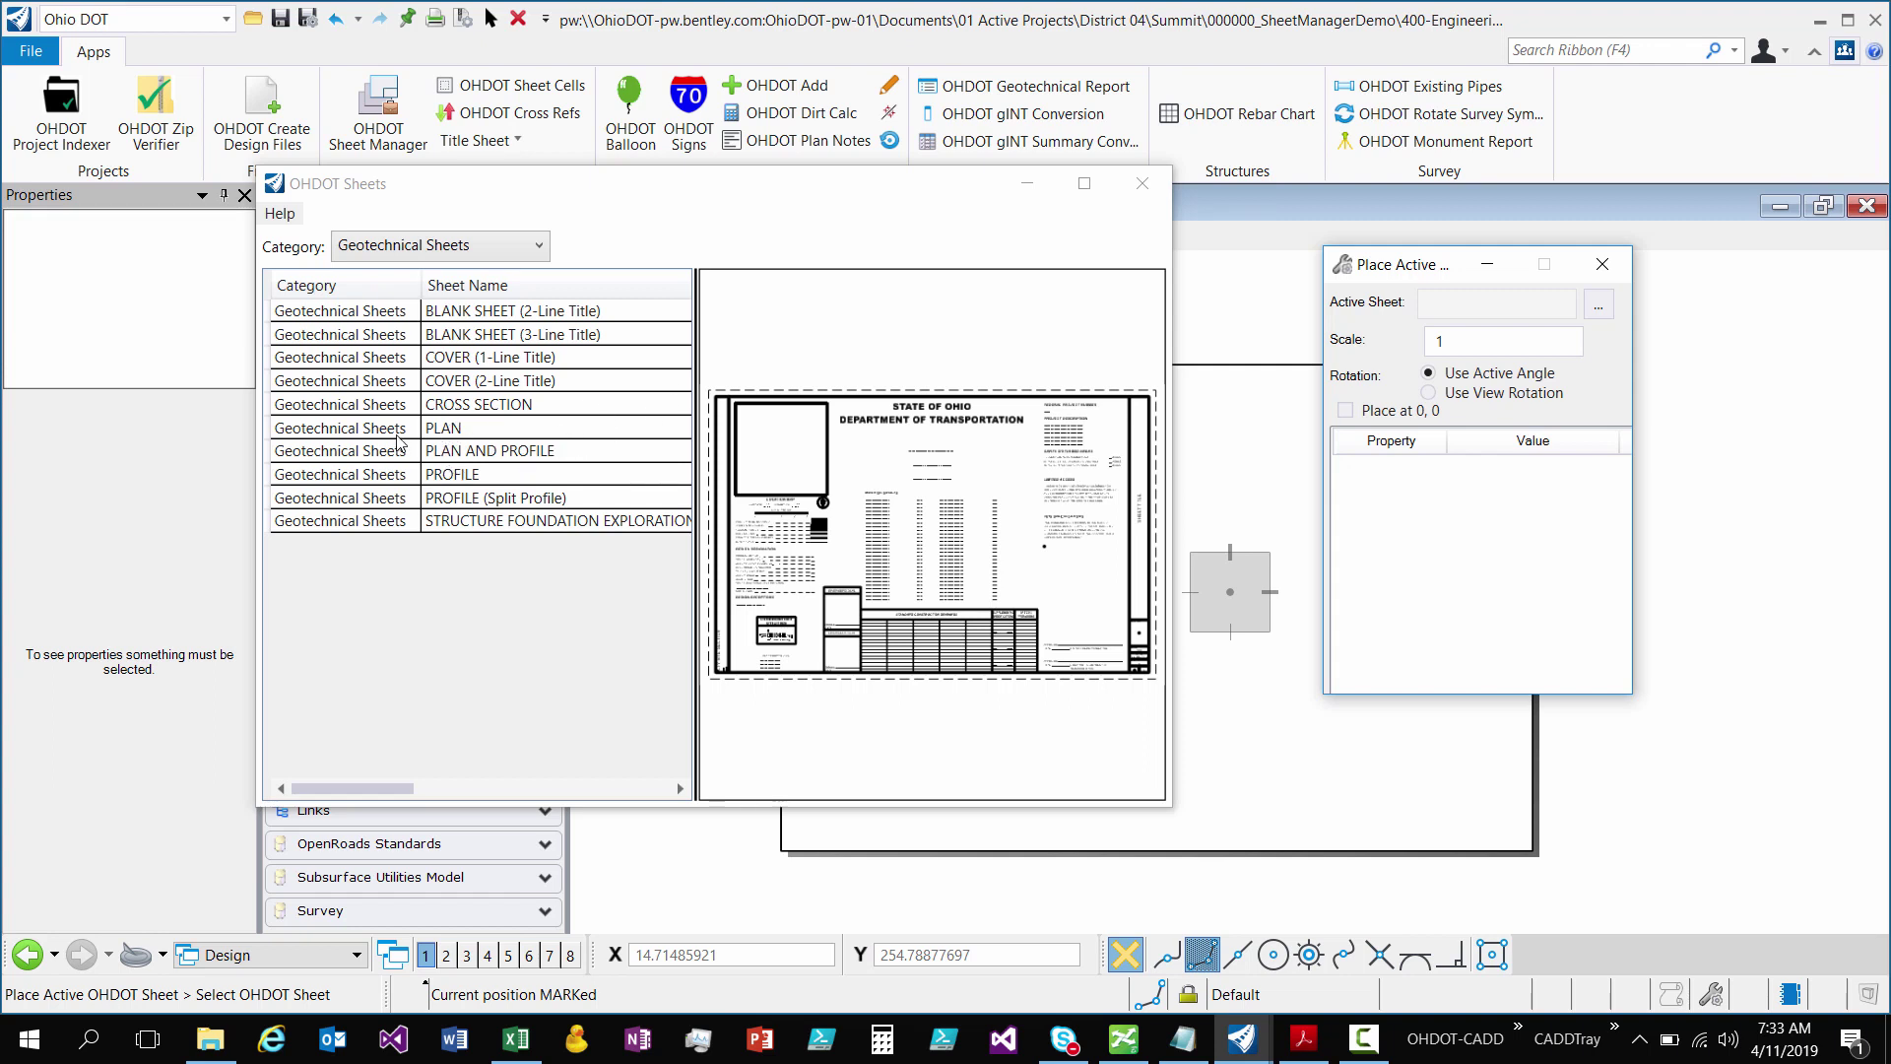
click(445, 431)
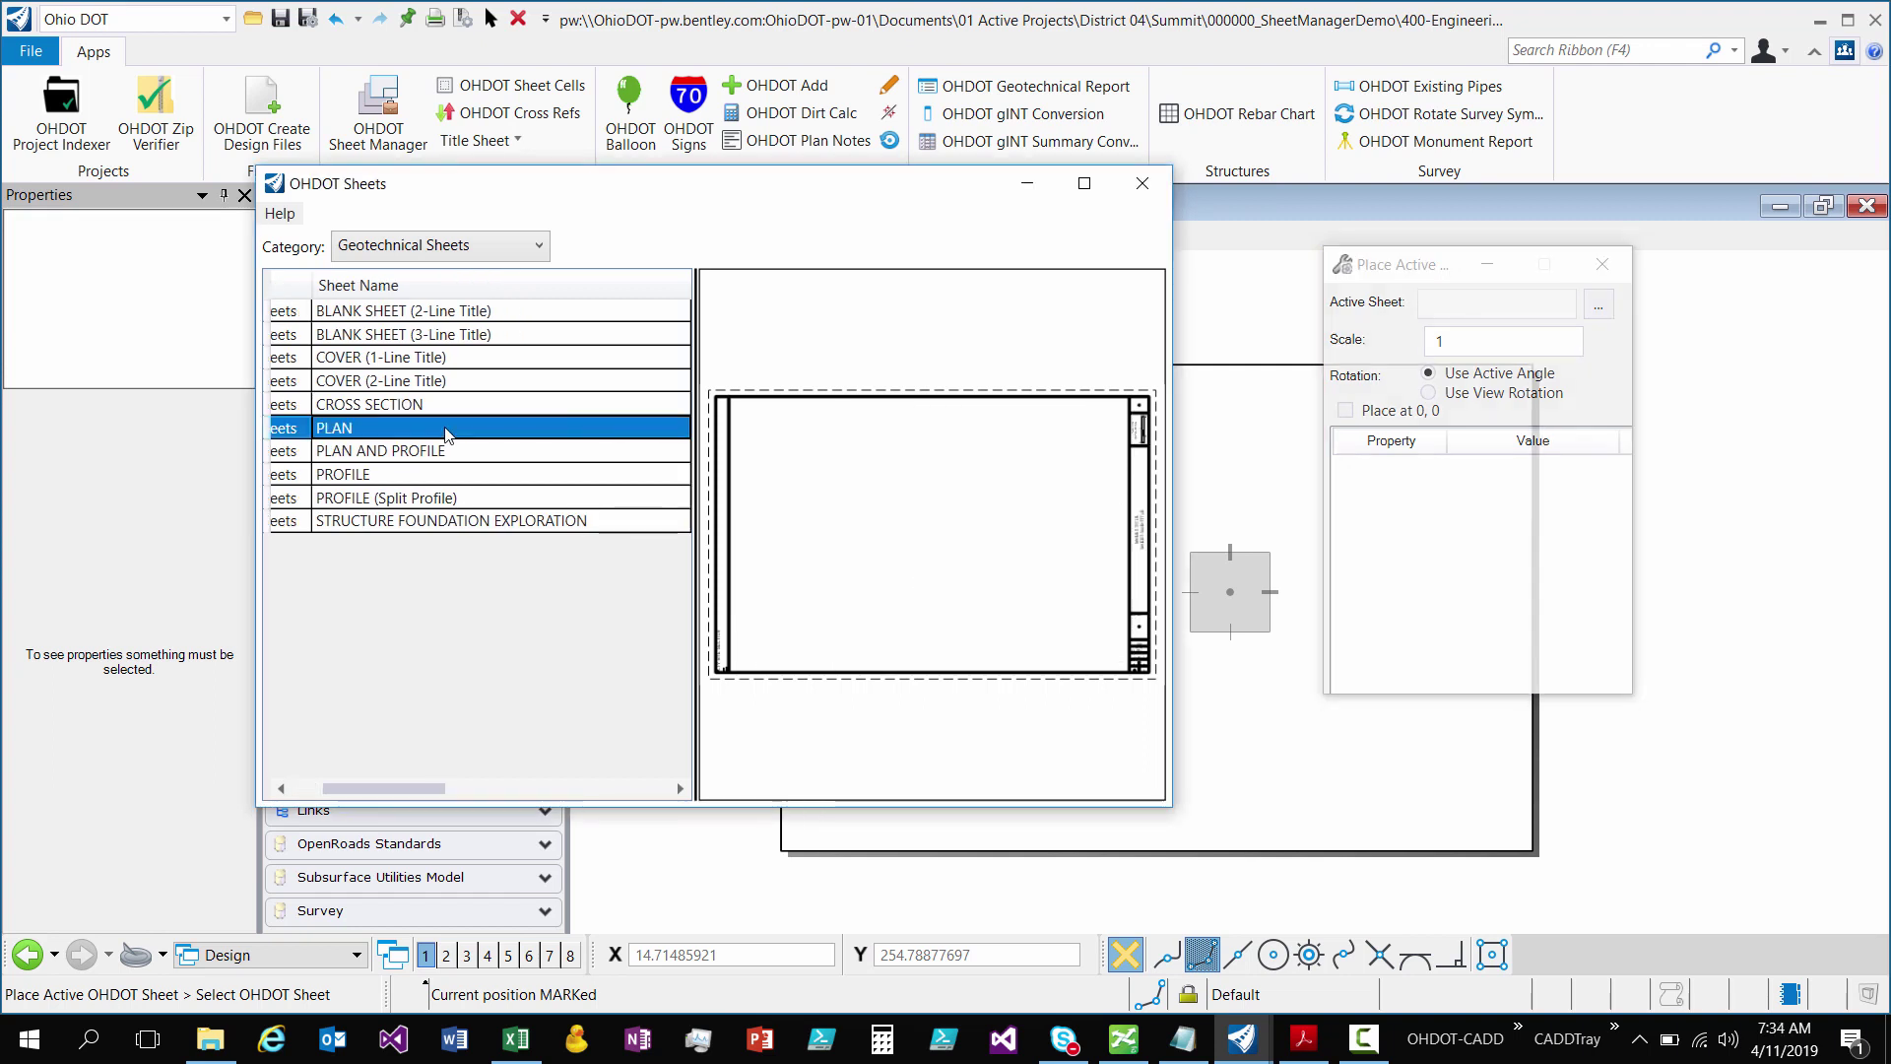
click(398, 453)
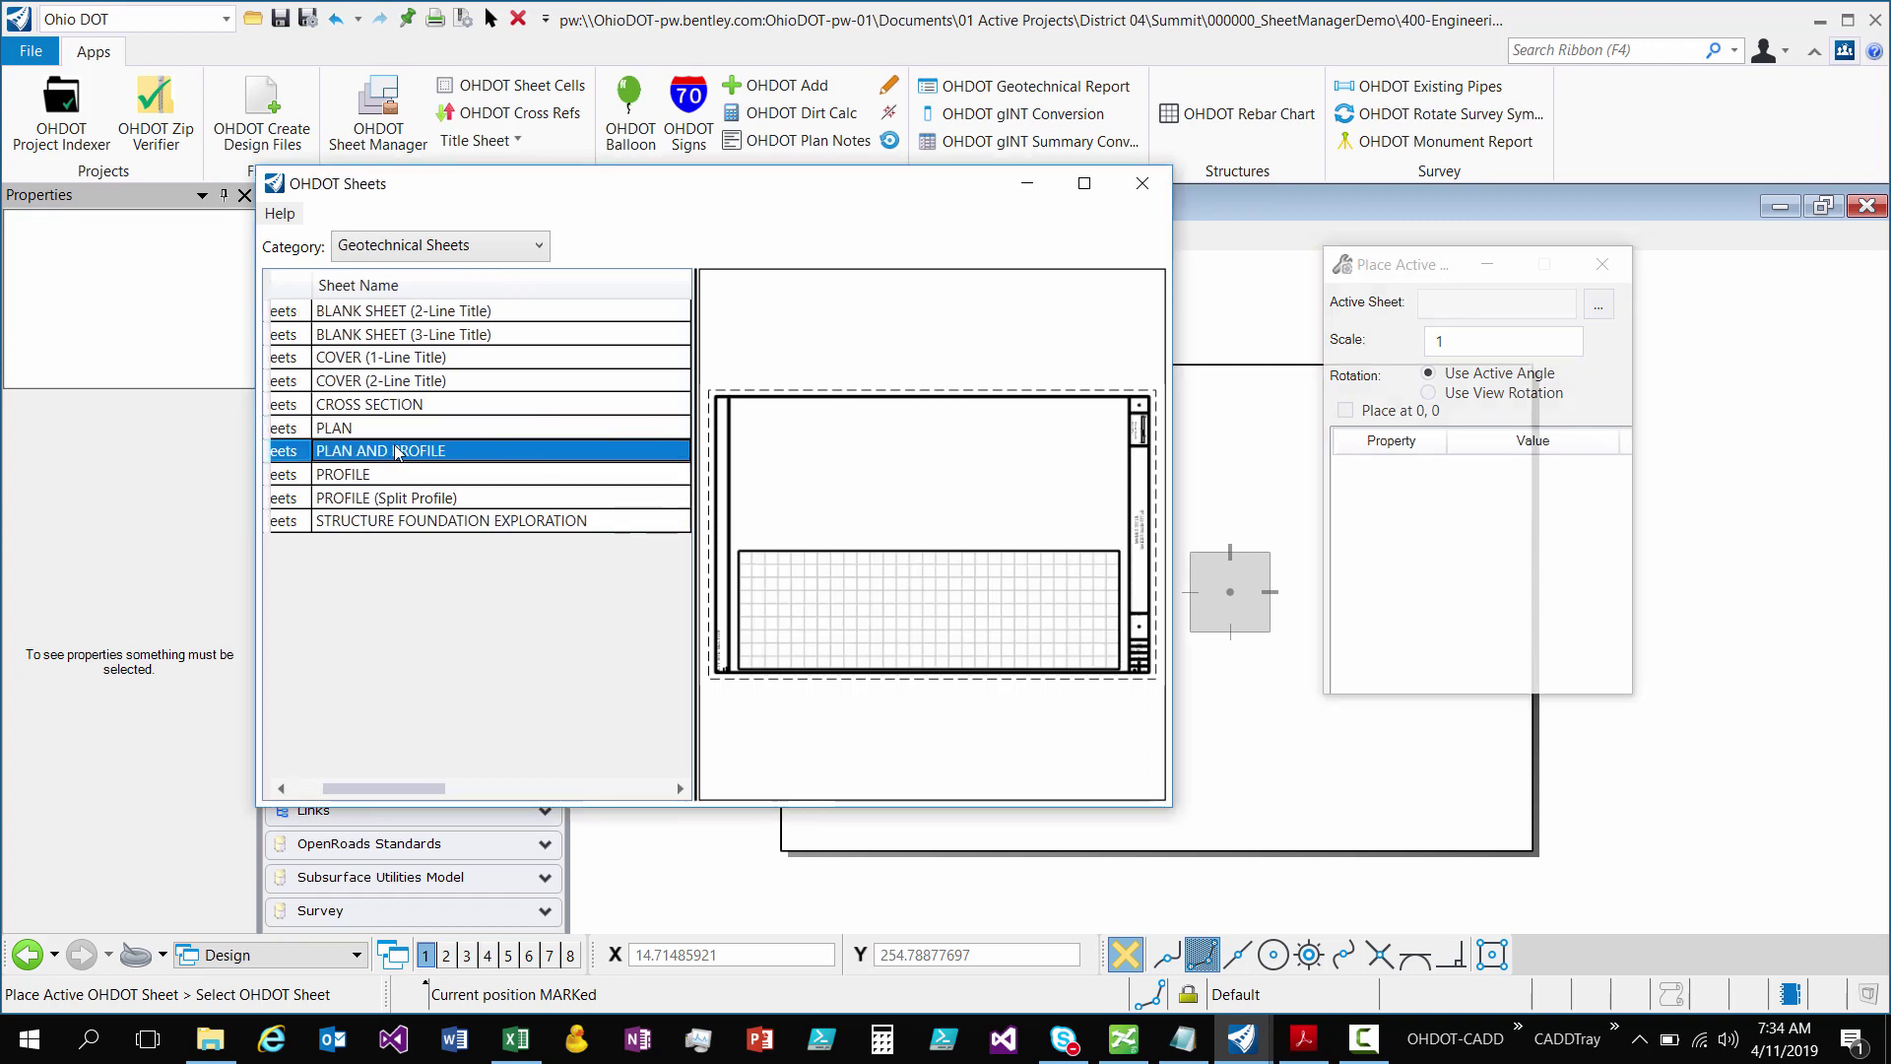
click(405, 431)
click(460, 452)
double_click(360, 451)
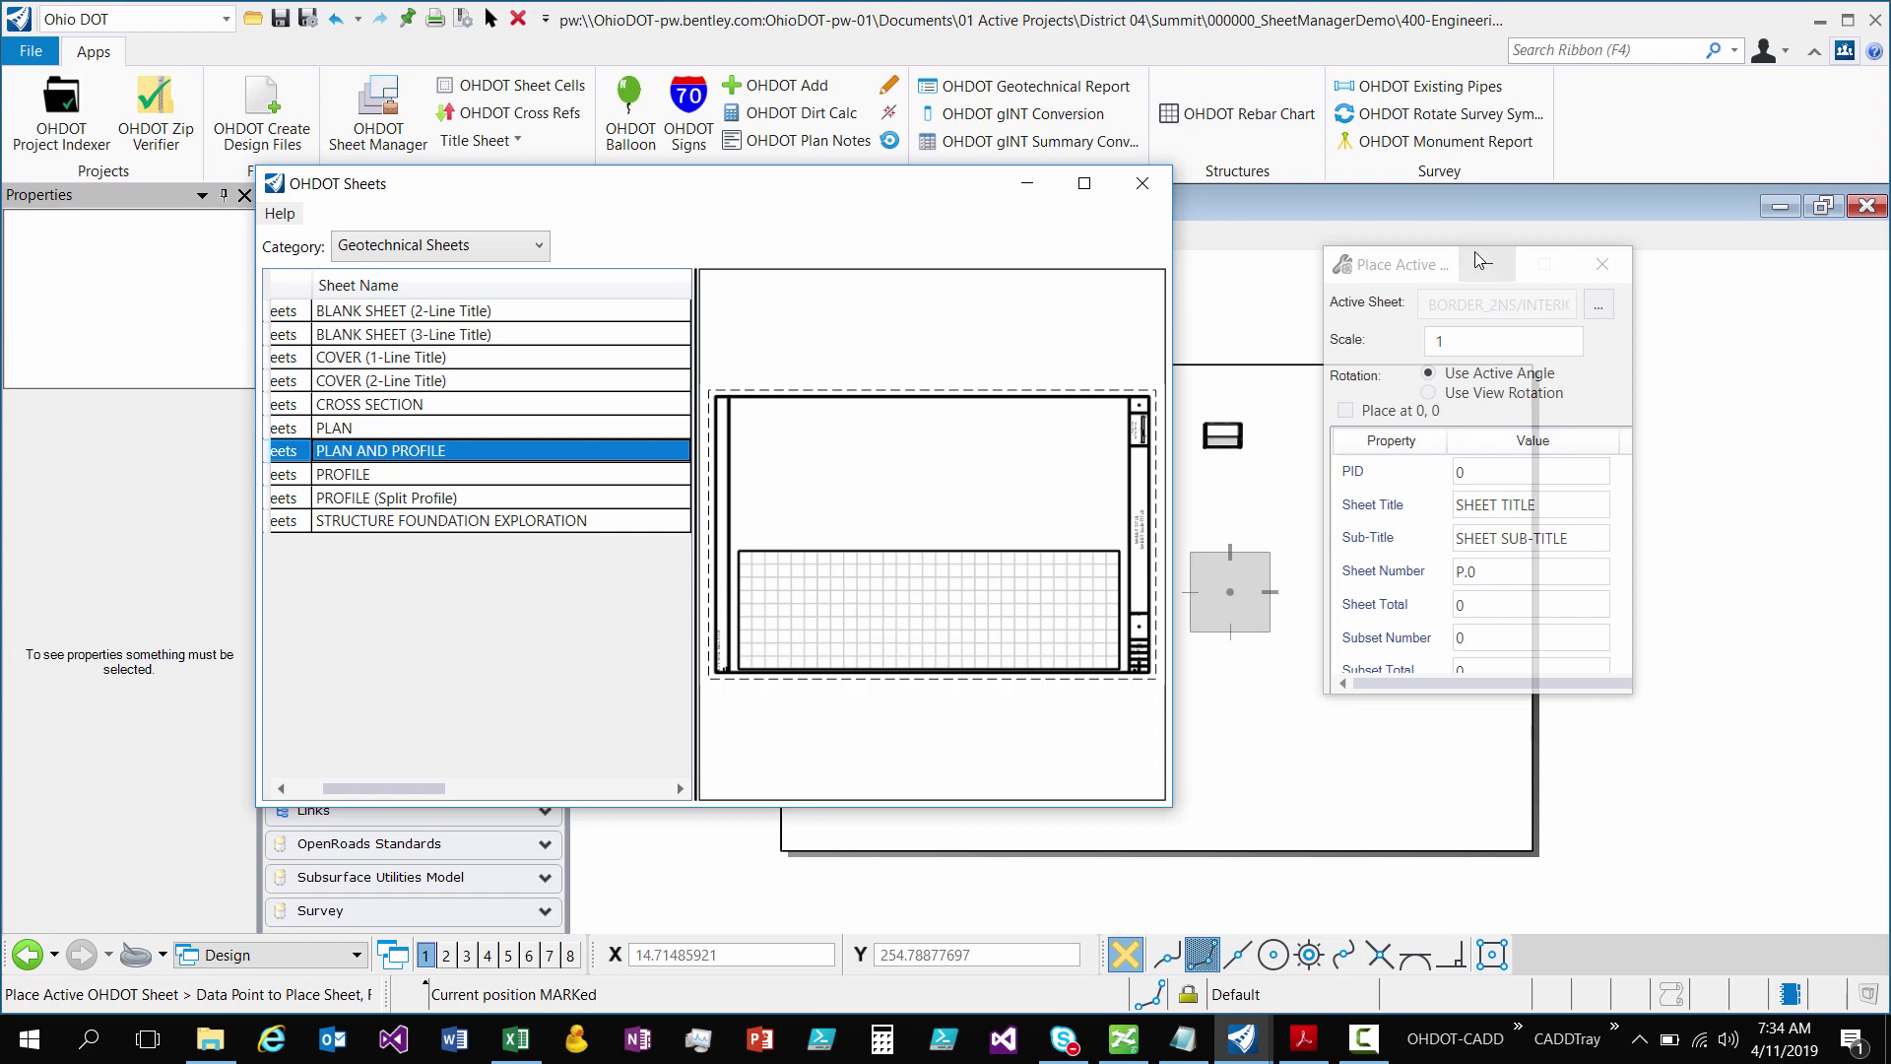
- Close the OHDOT Sheets window and move the Place Active OHDOT Sheet dialog away from the middle of the sheet area
drag(1397, 276, 1375, 301)
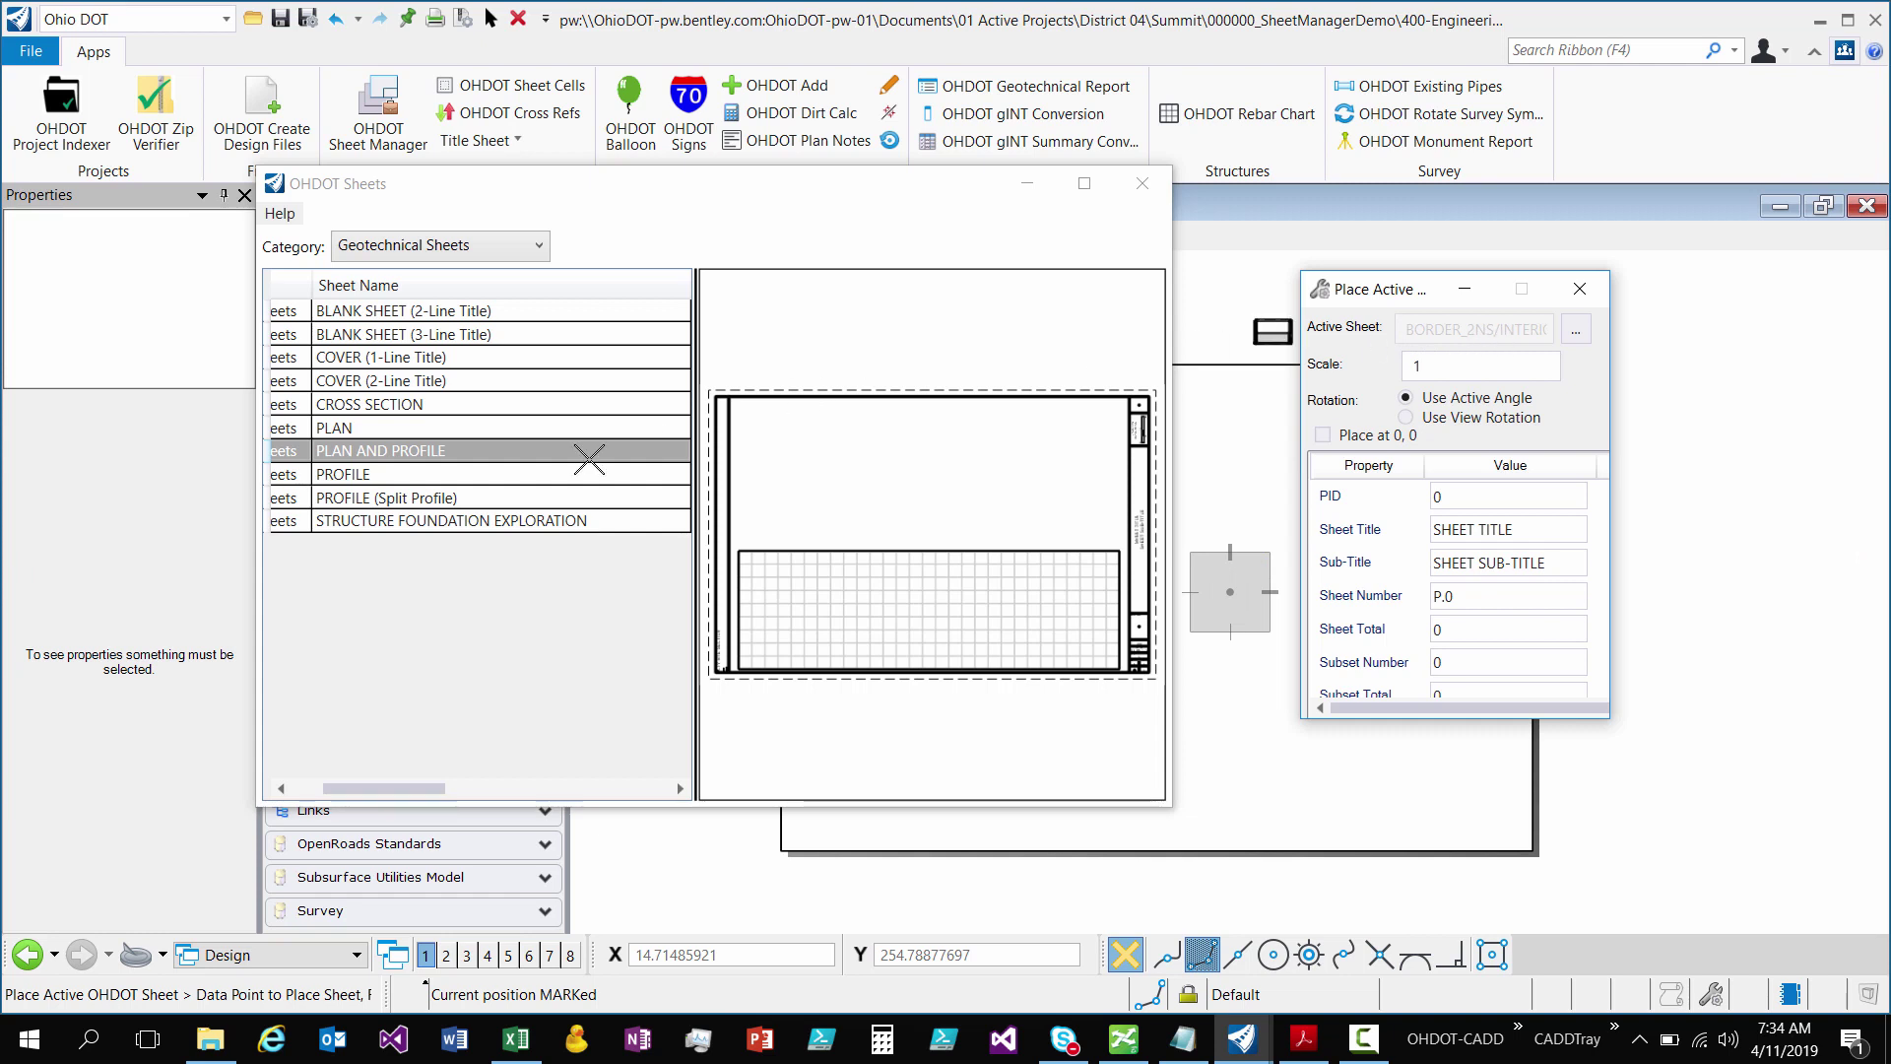
drag(370, 788, 337, 788)
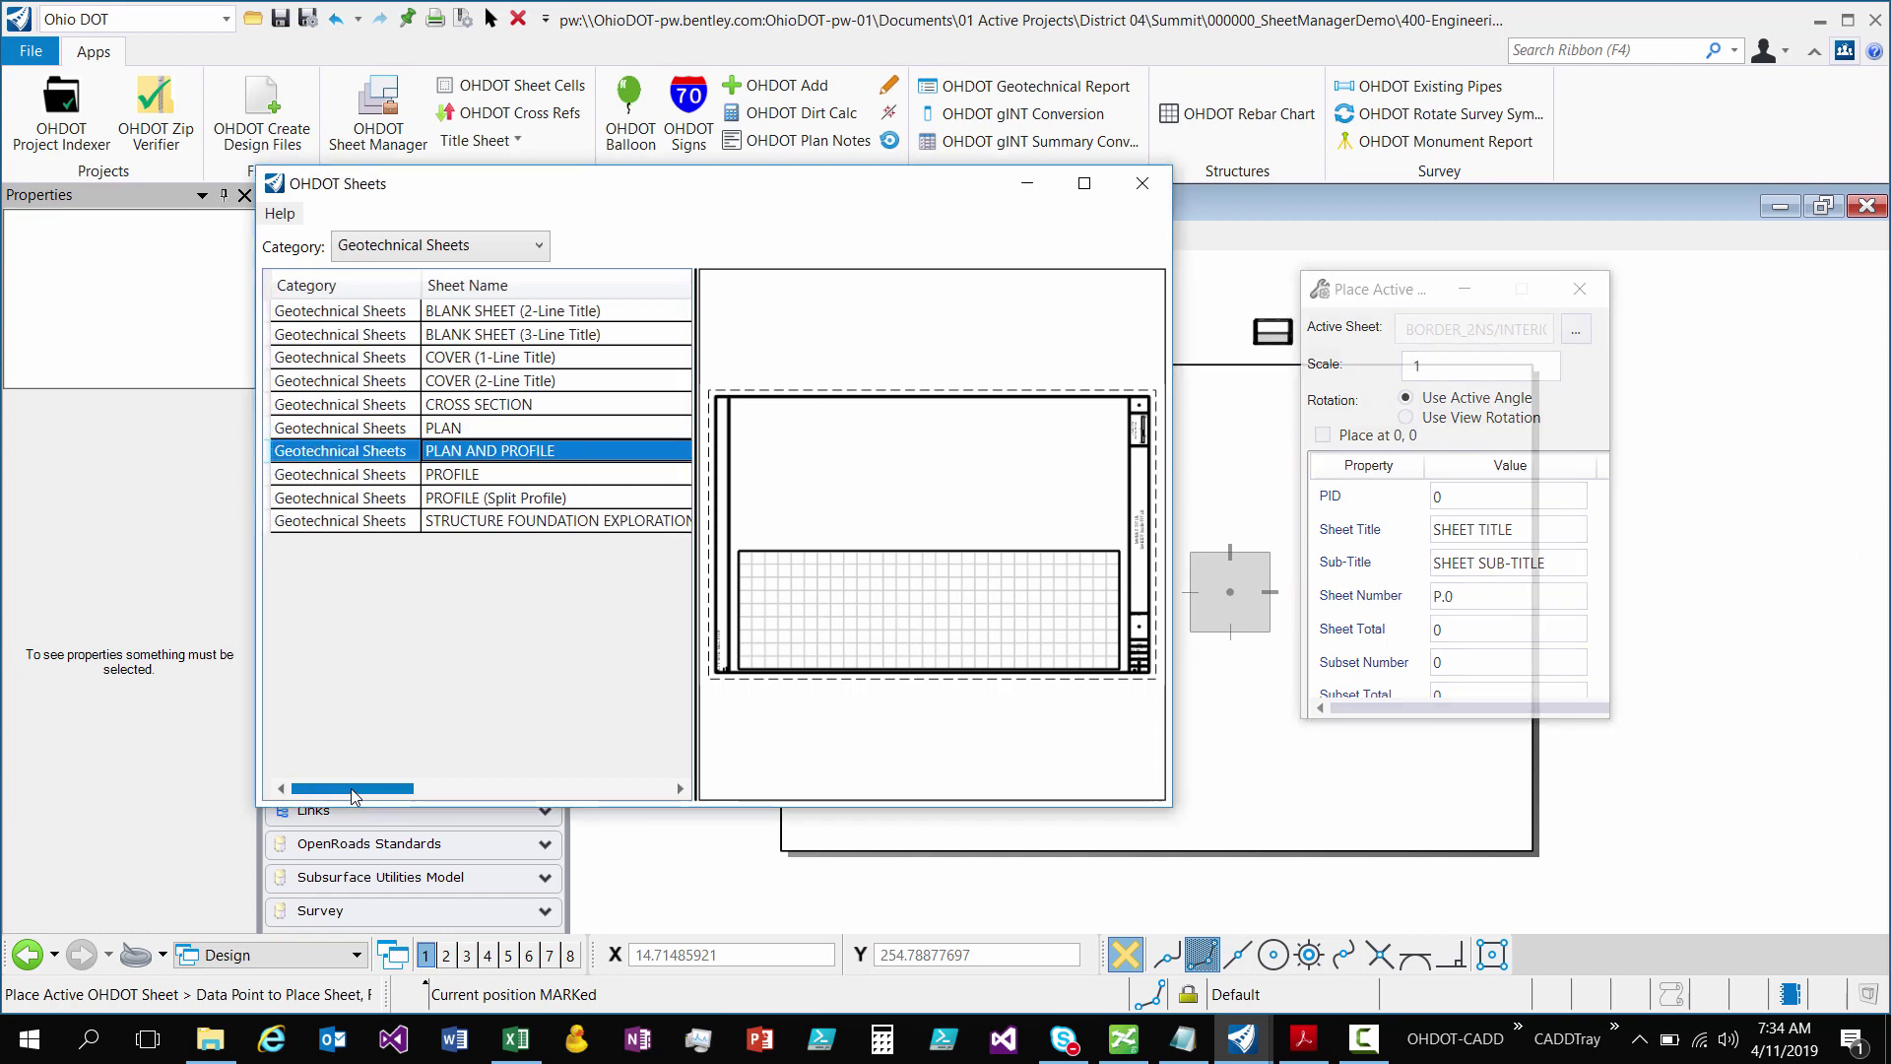
click(1166, 195)
click(1575, 339)
drag(724, 182, 514, 265)
click(936, 259)
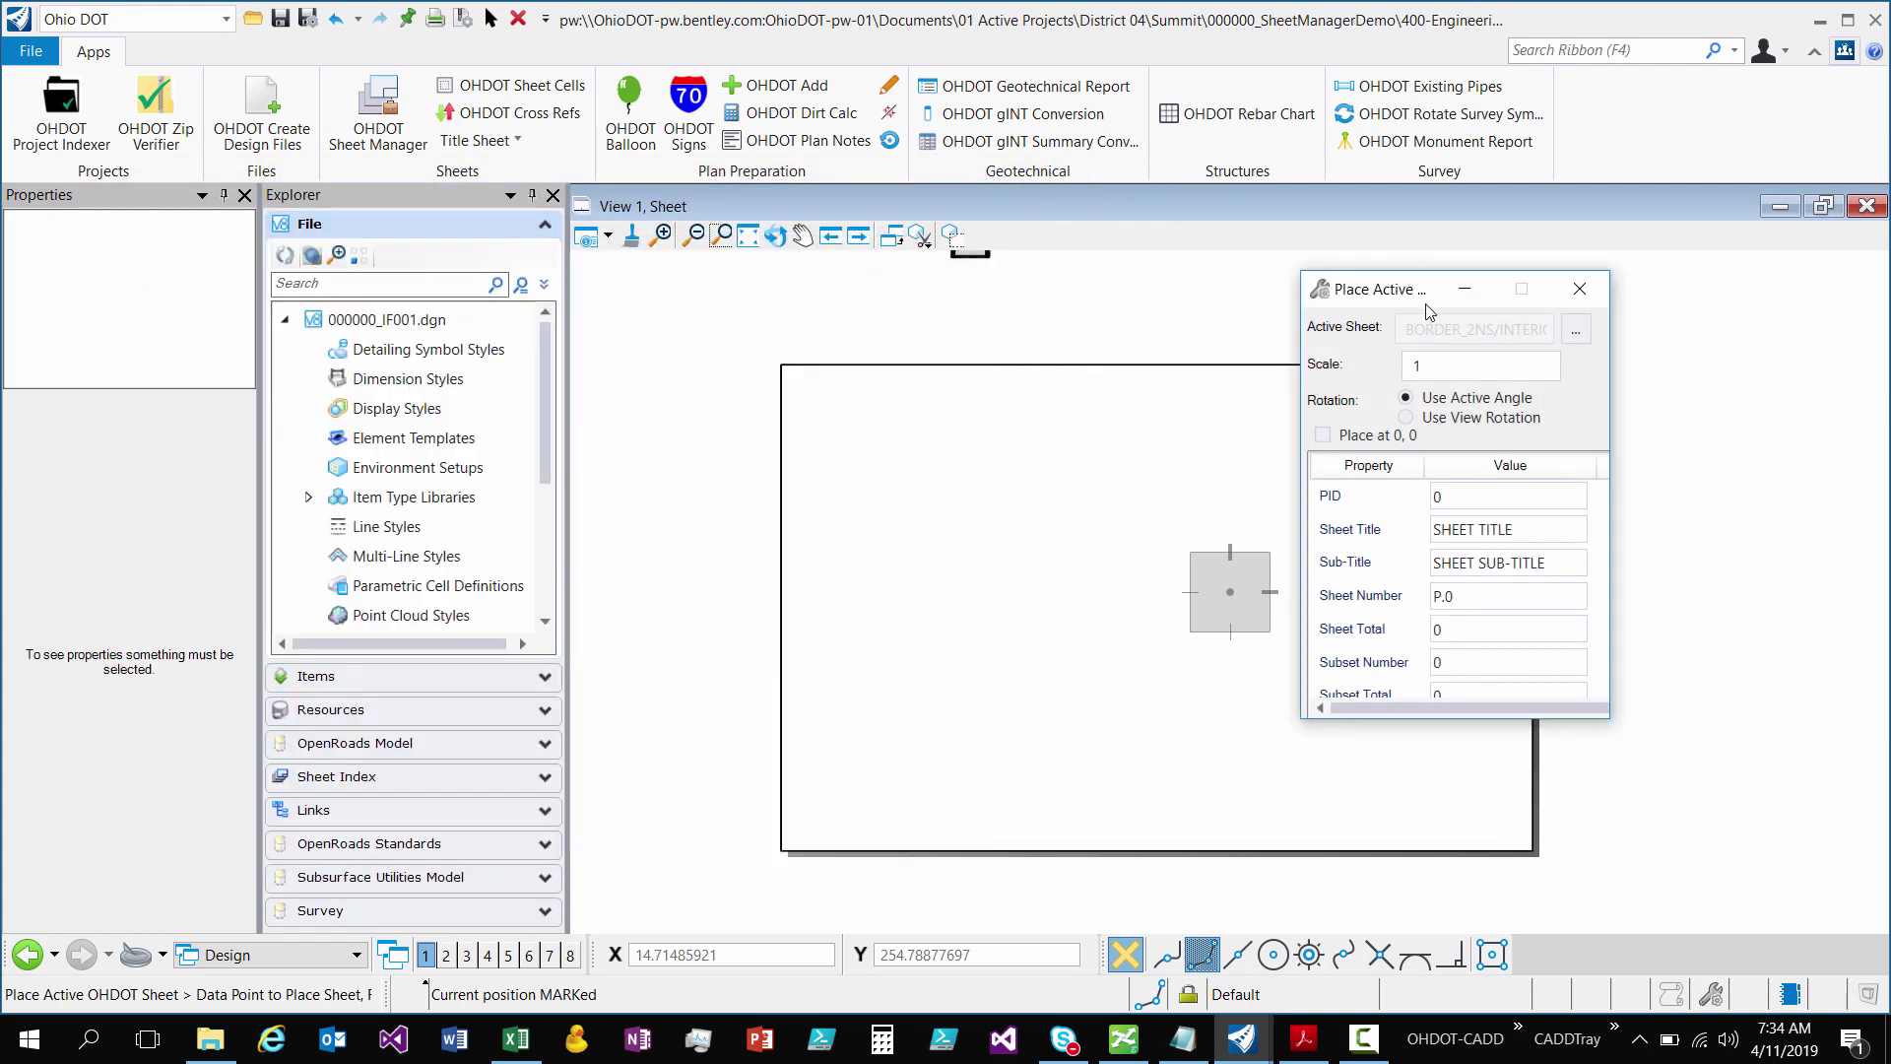
drag(1422, 299, 1564, 273)
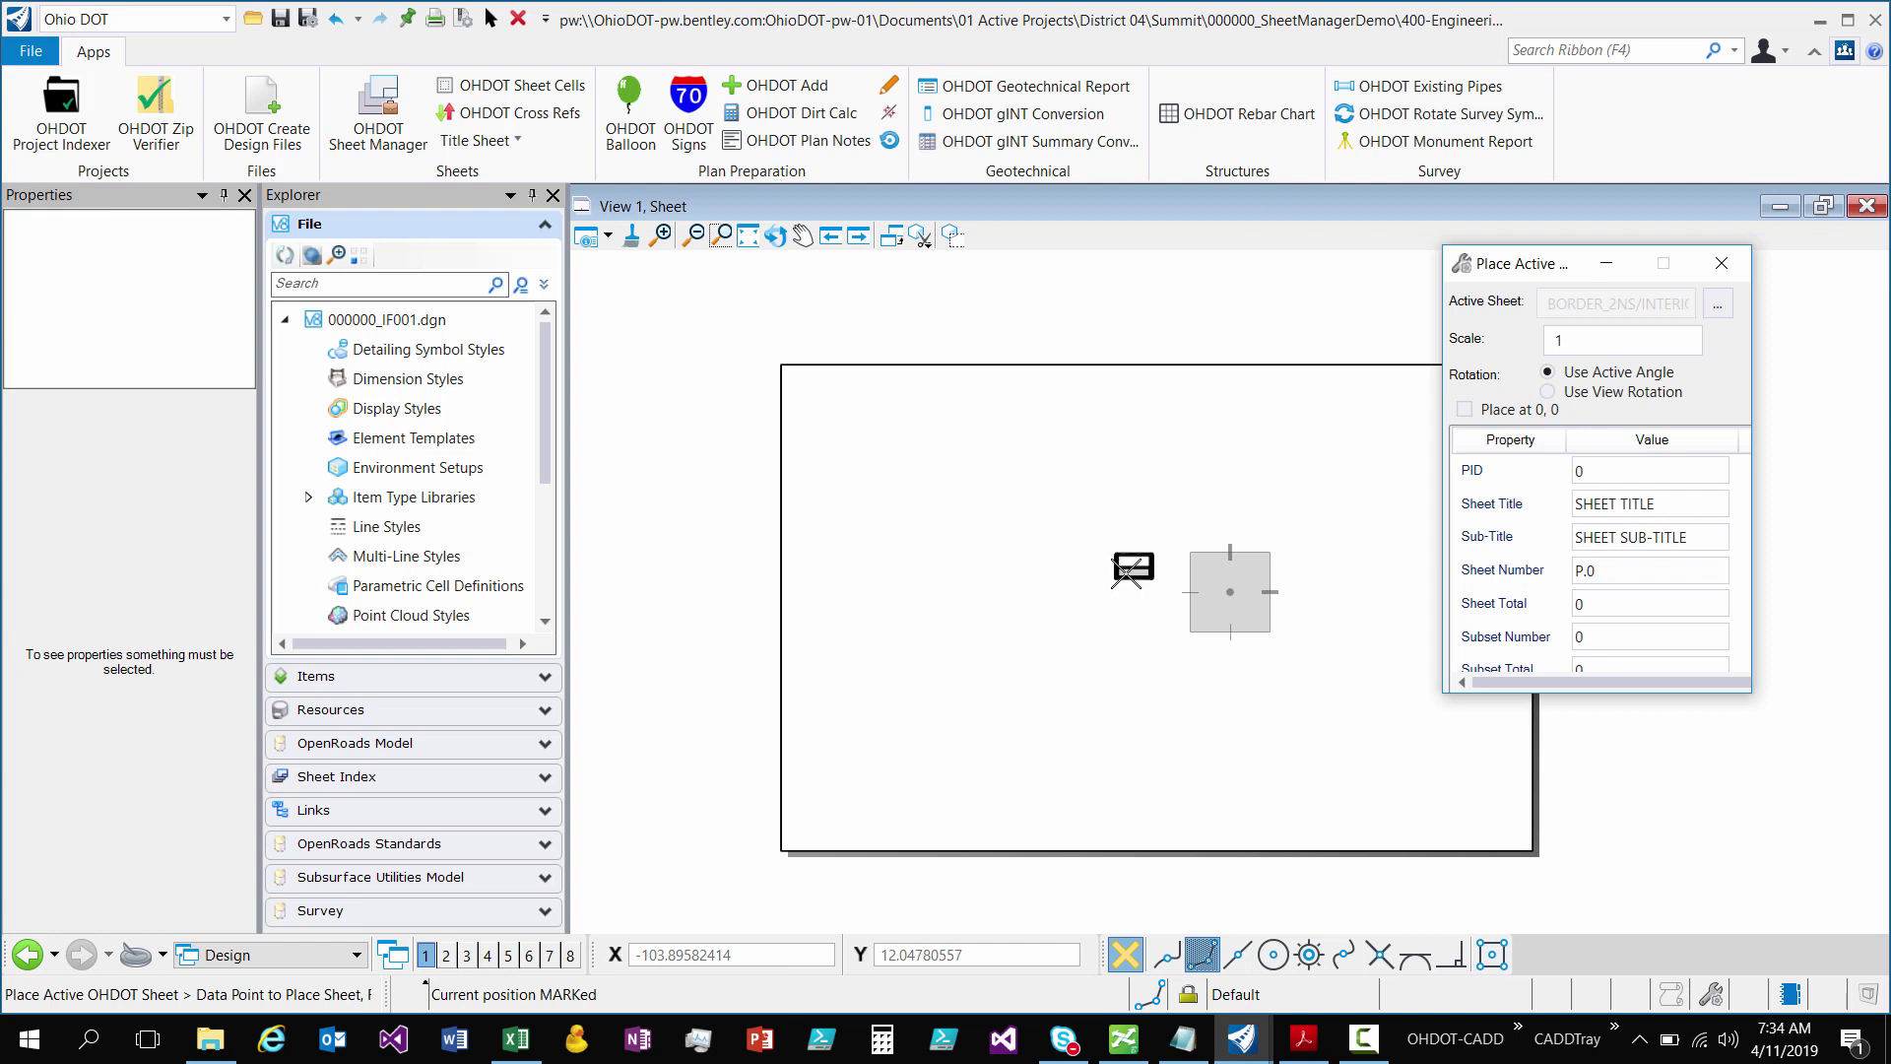
- Configure the active sheet's placement with a scale of 20, view rotation and the insertion point at 0, 0
click(1166, 527)
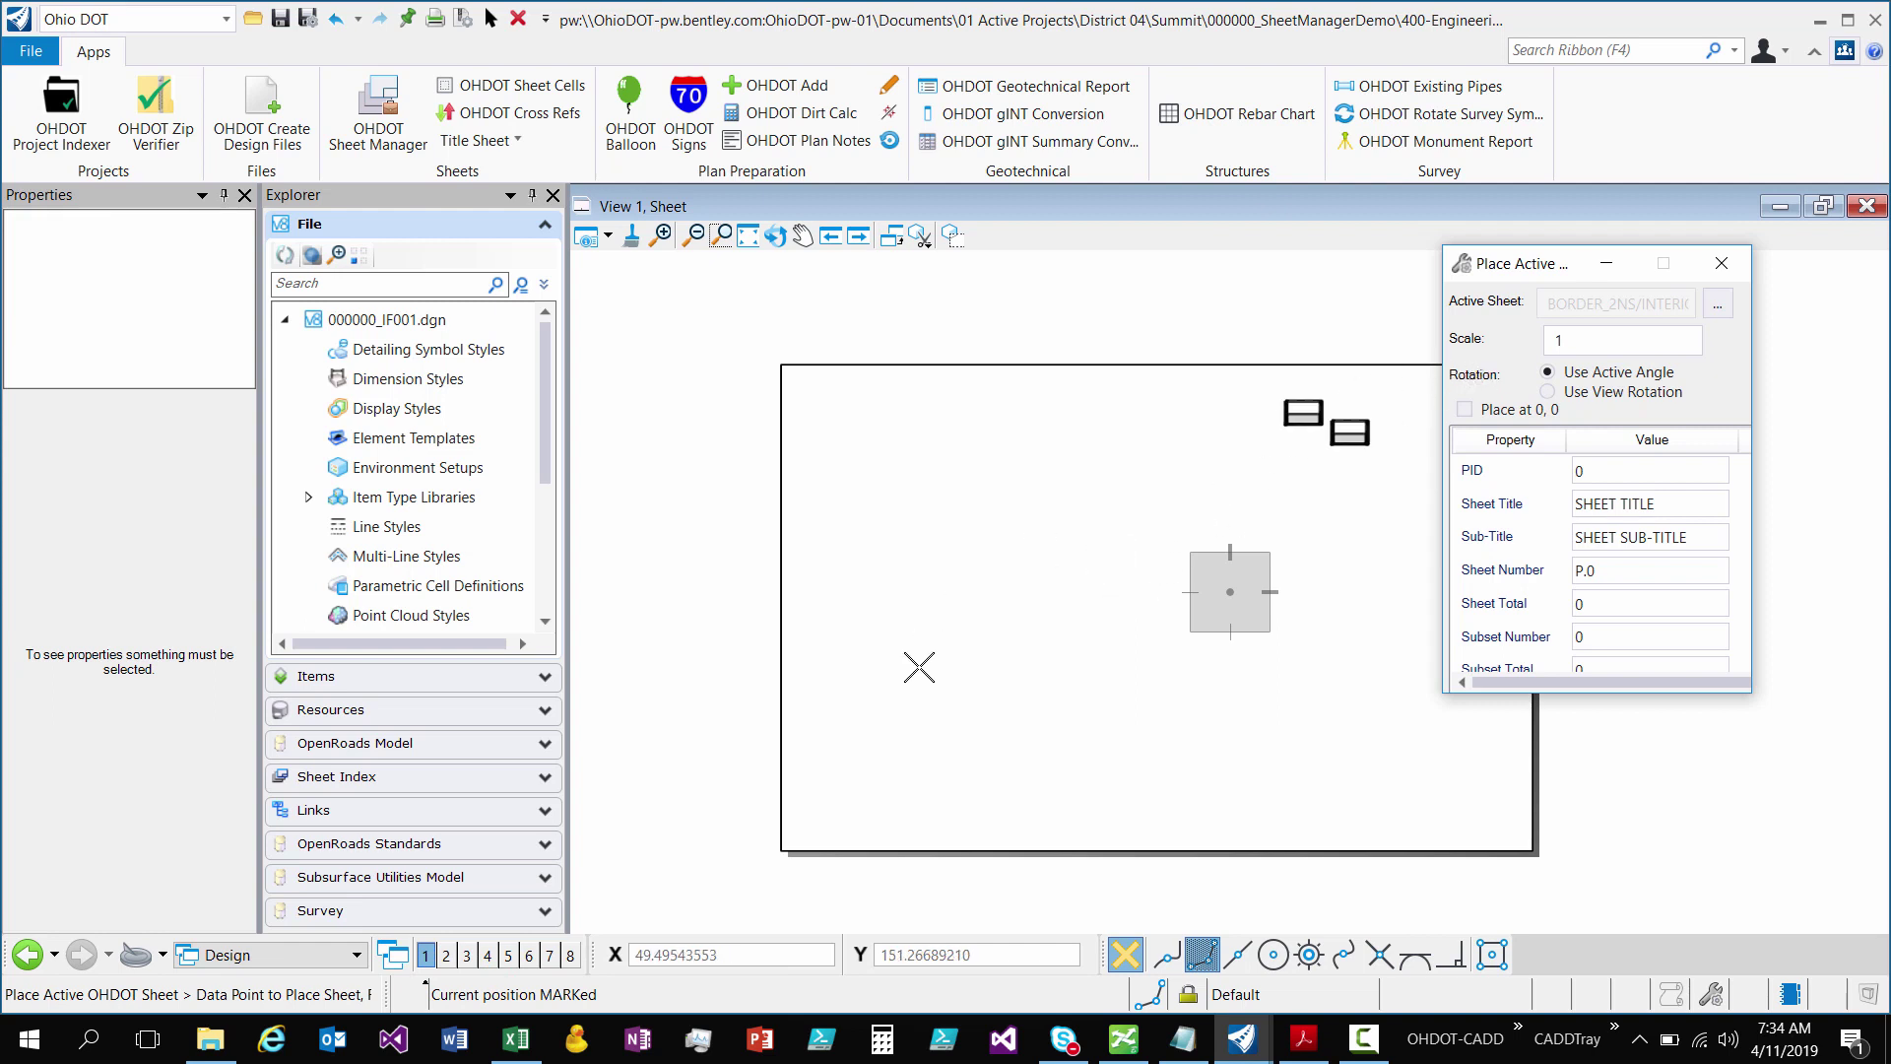
click(1627, 345)
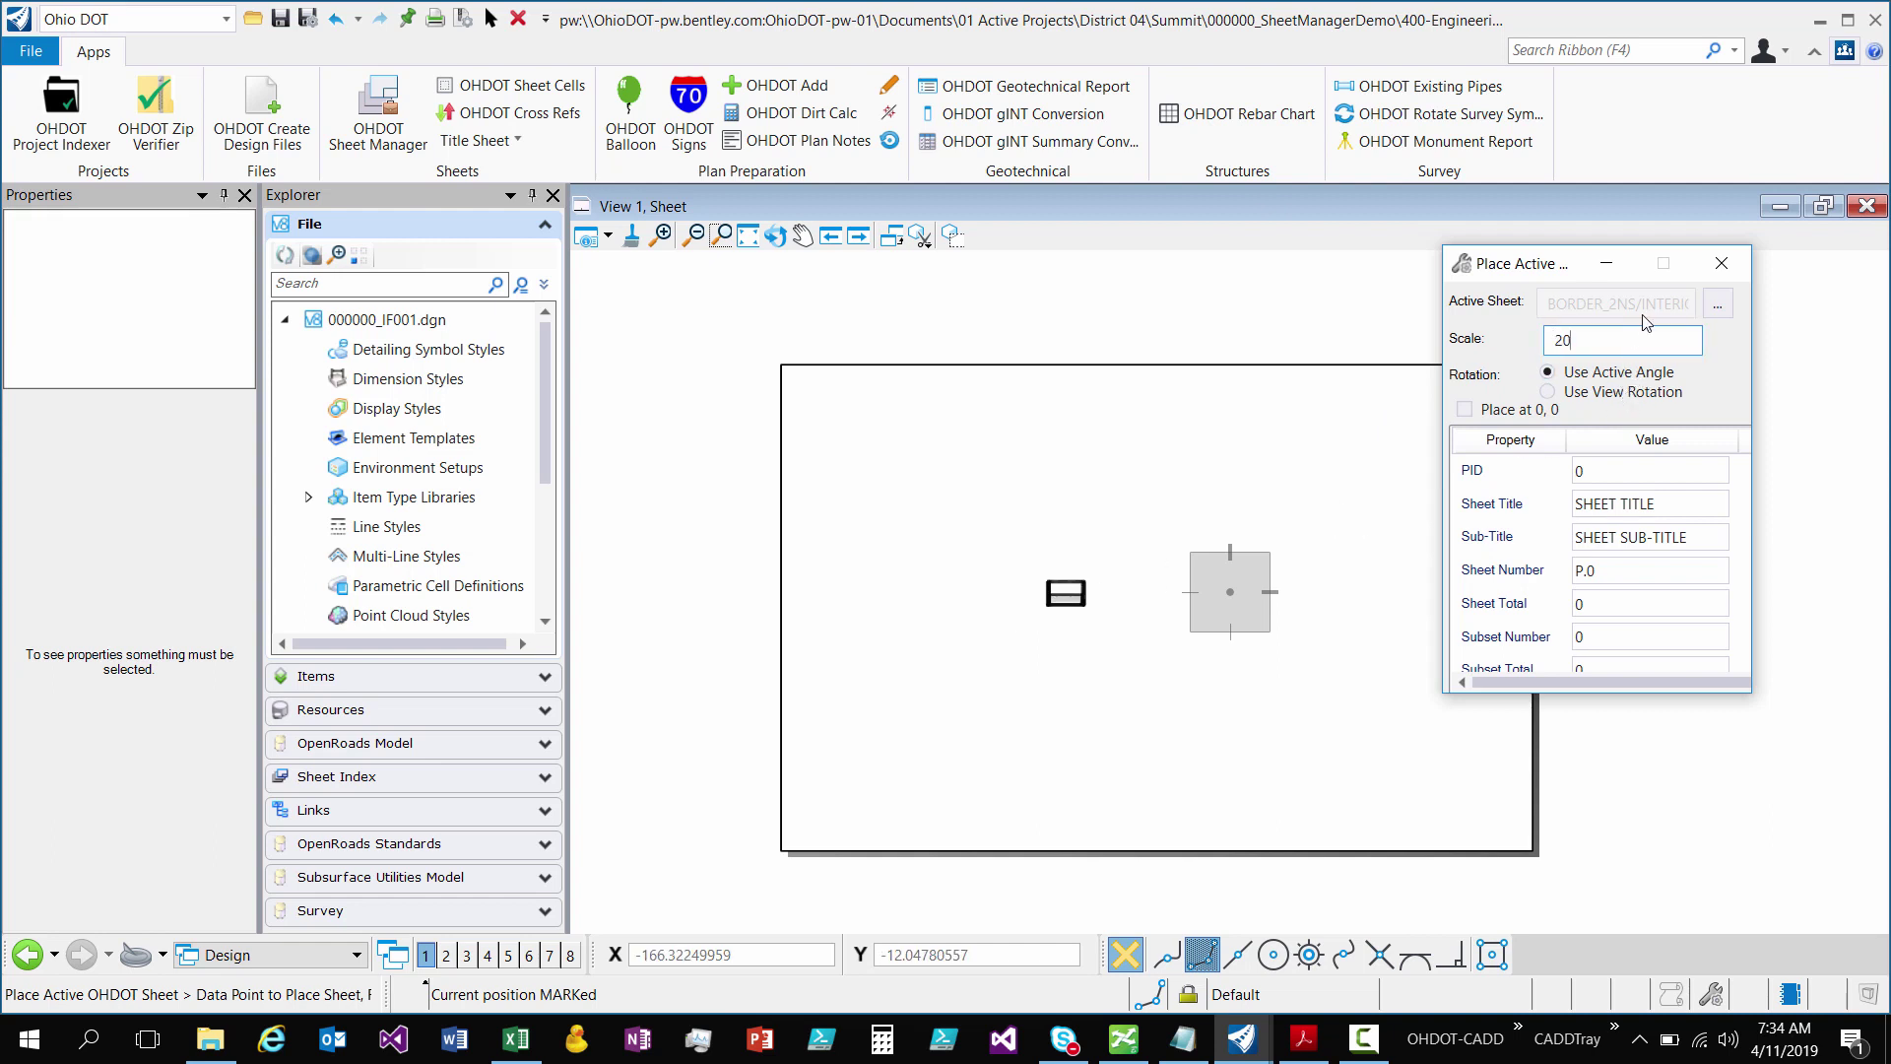
text(20)
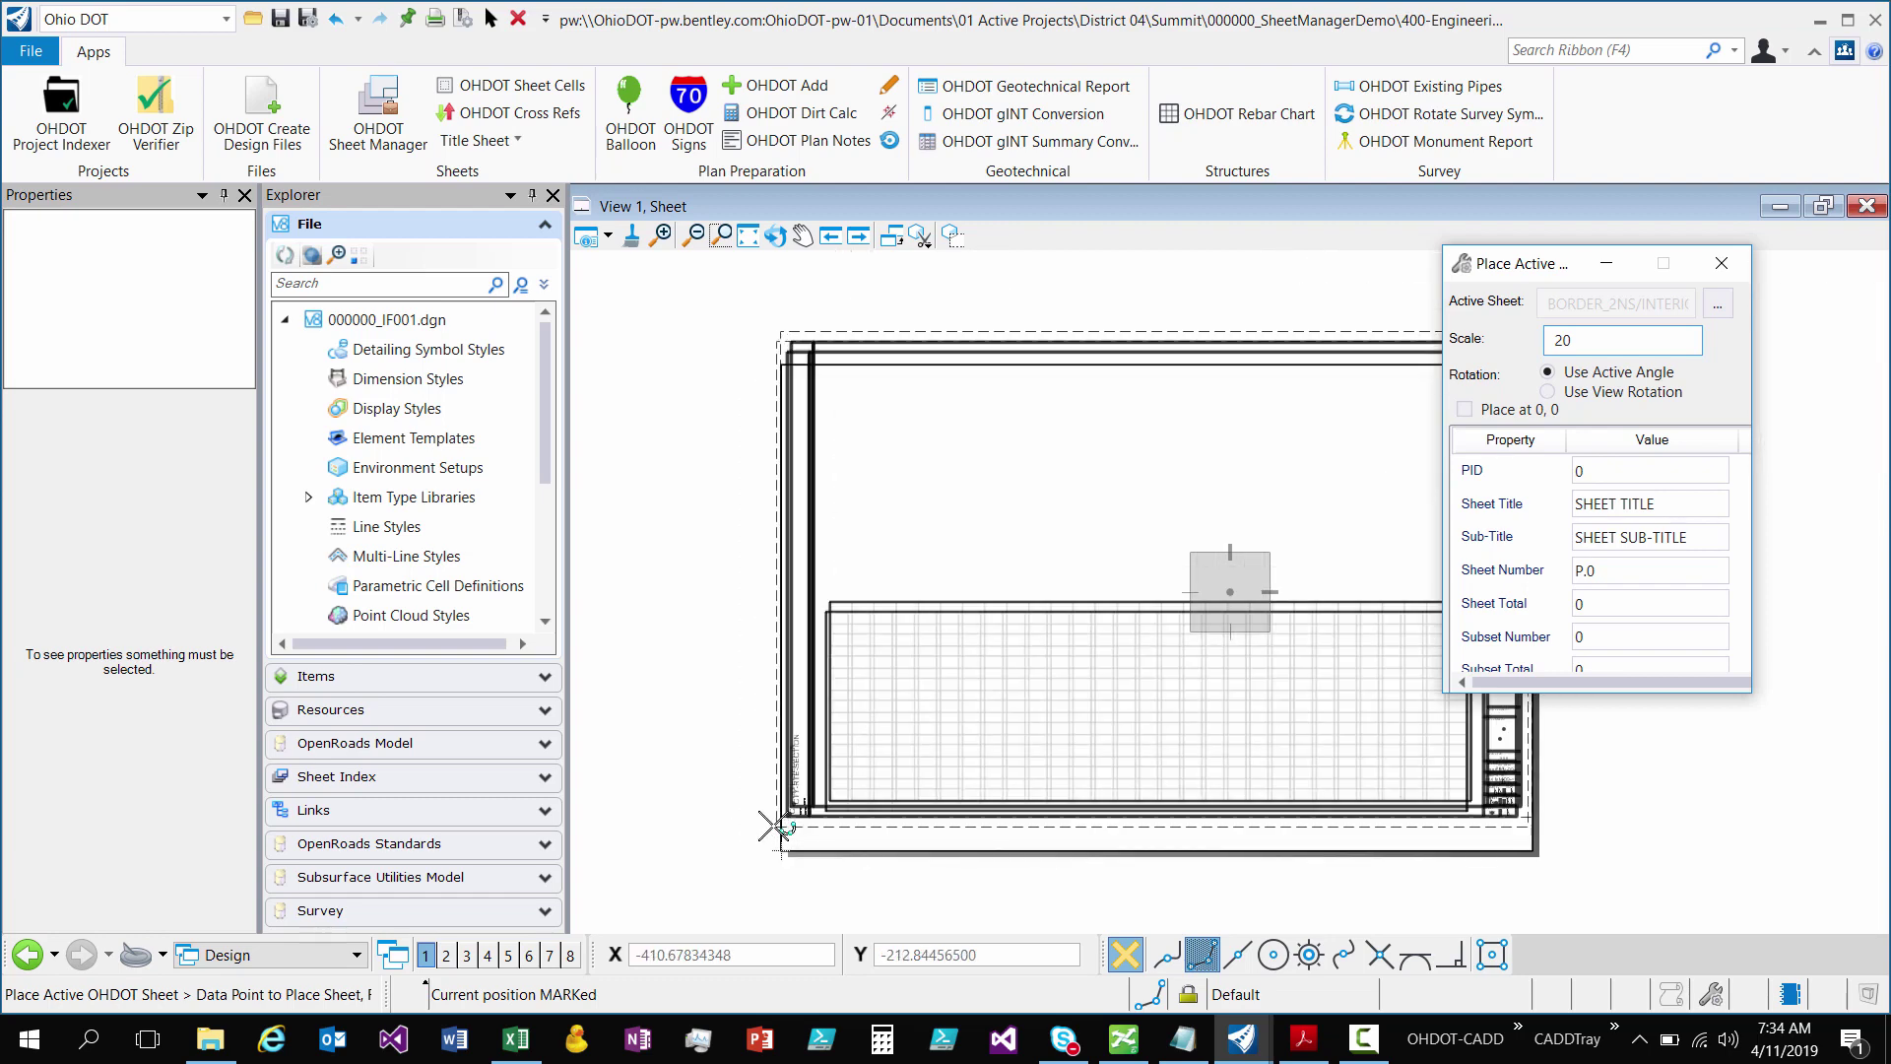
click(778, 828)
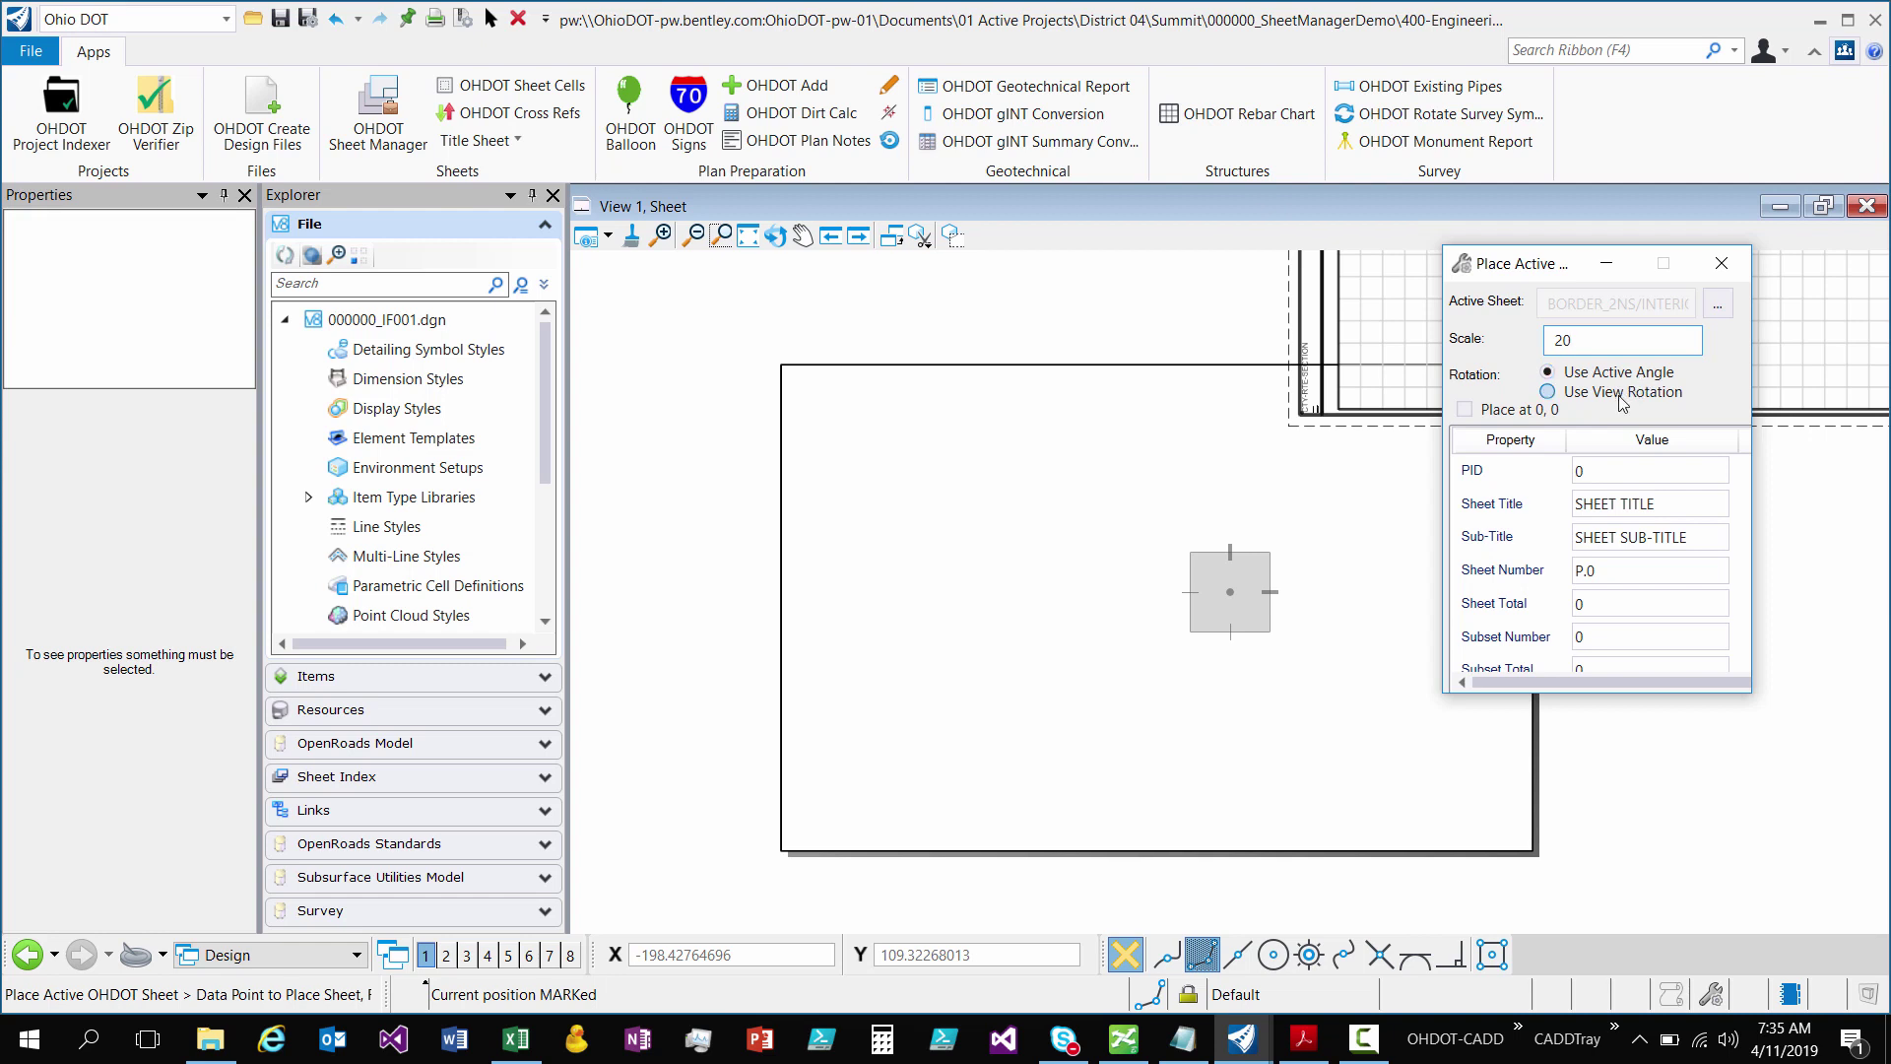
click(1620, 394)
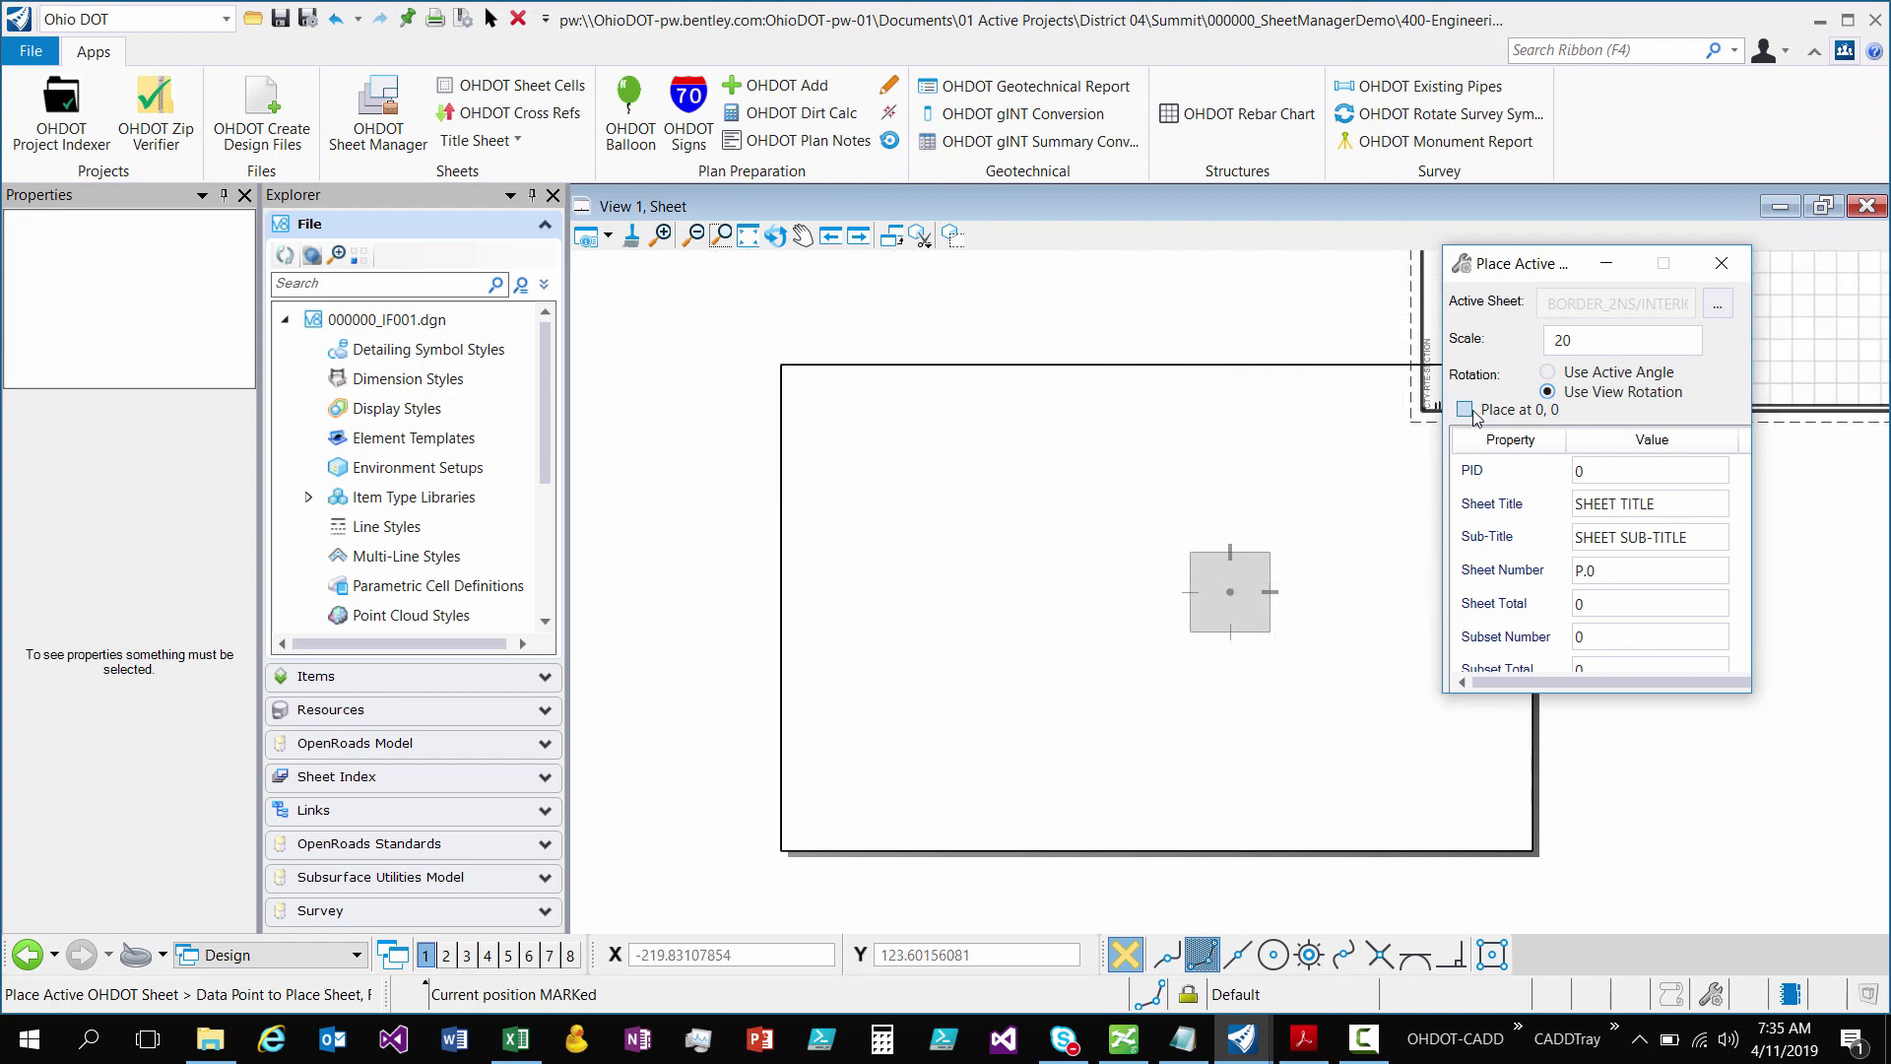
click(1466, 409)
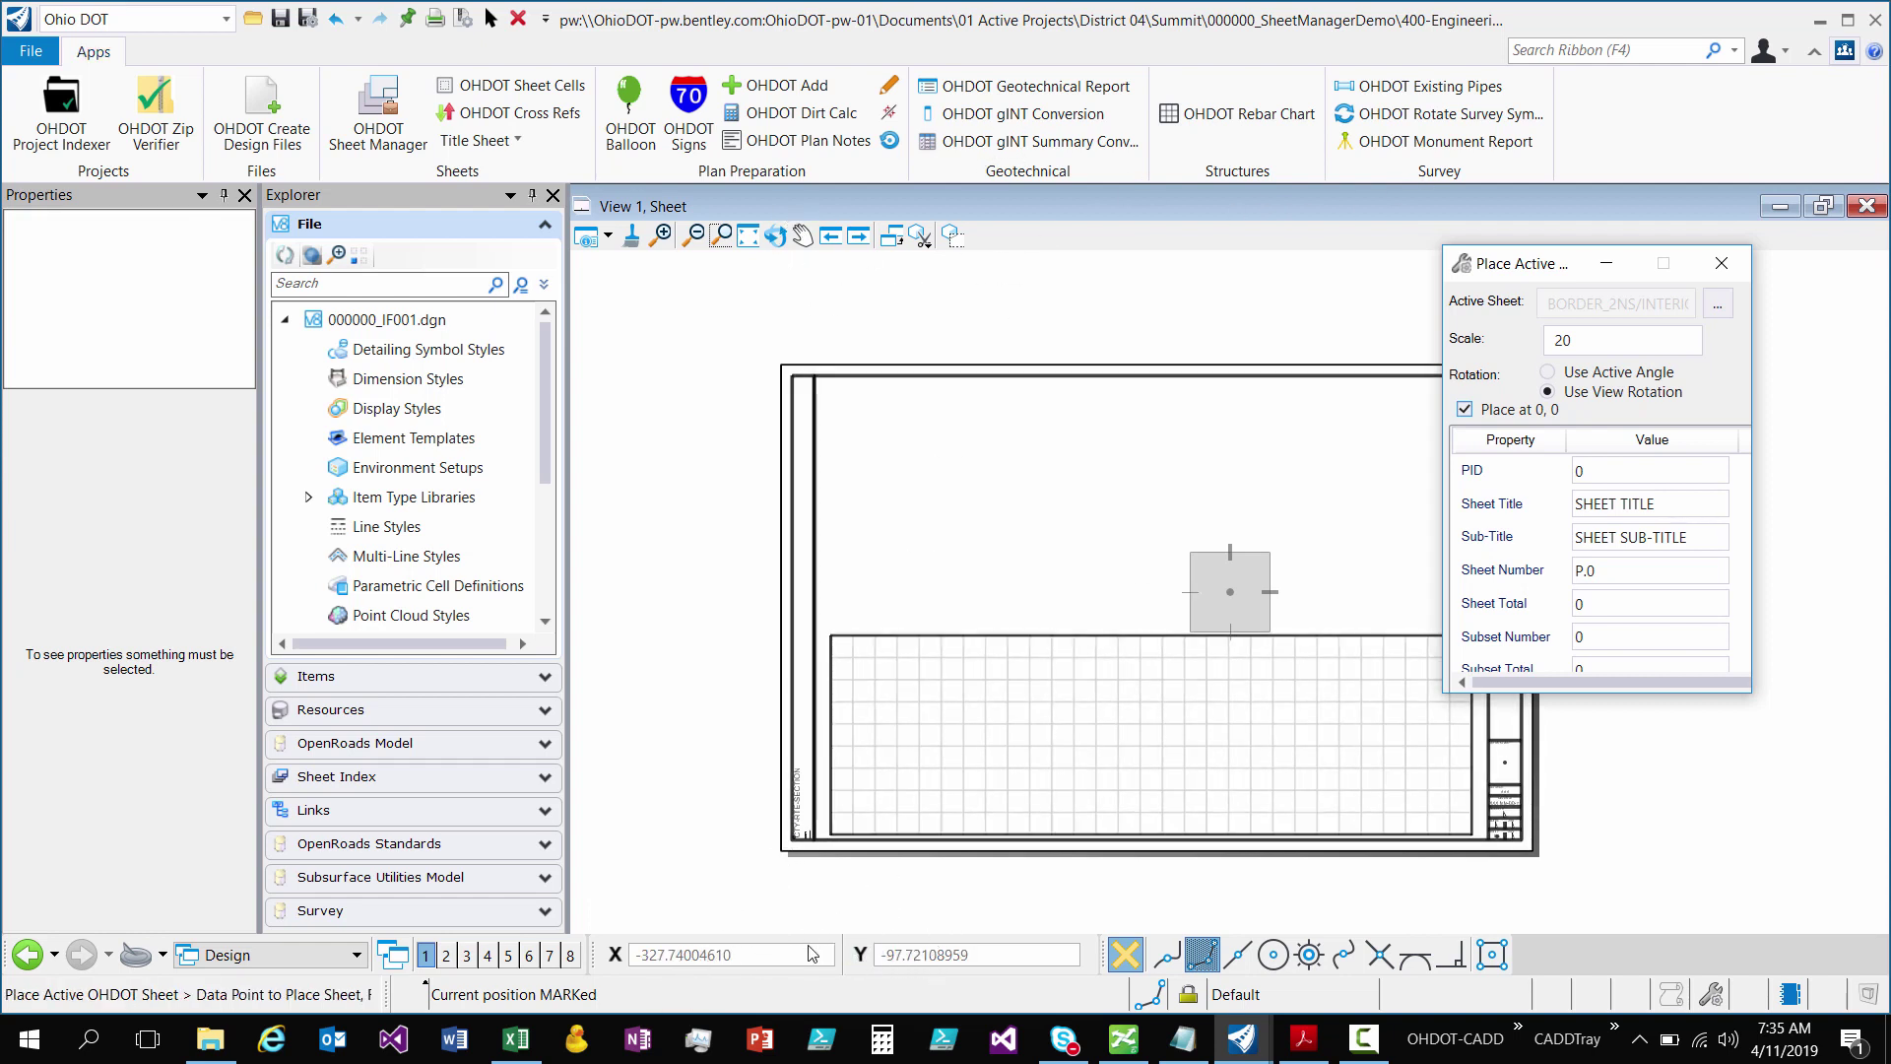
click(1465, 409)
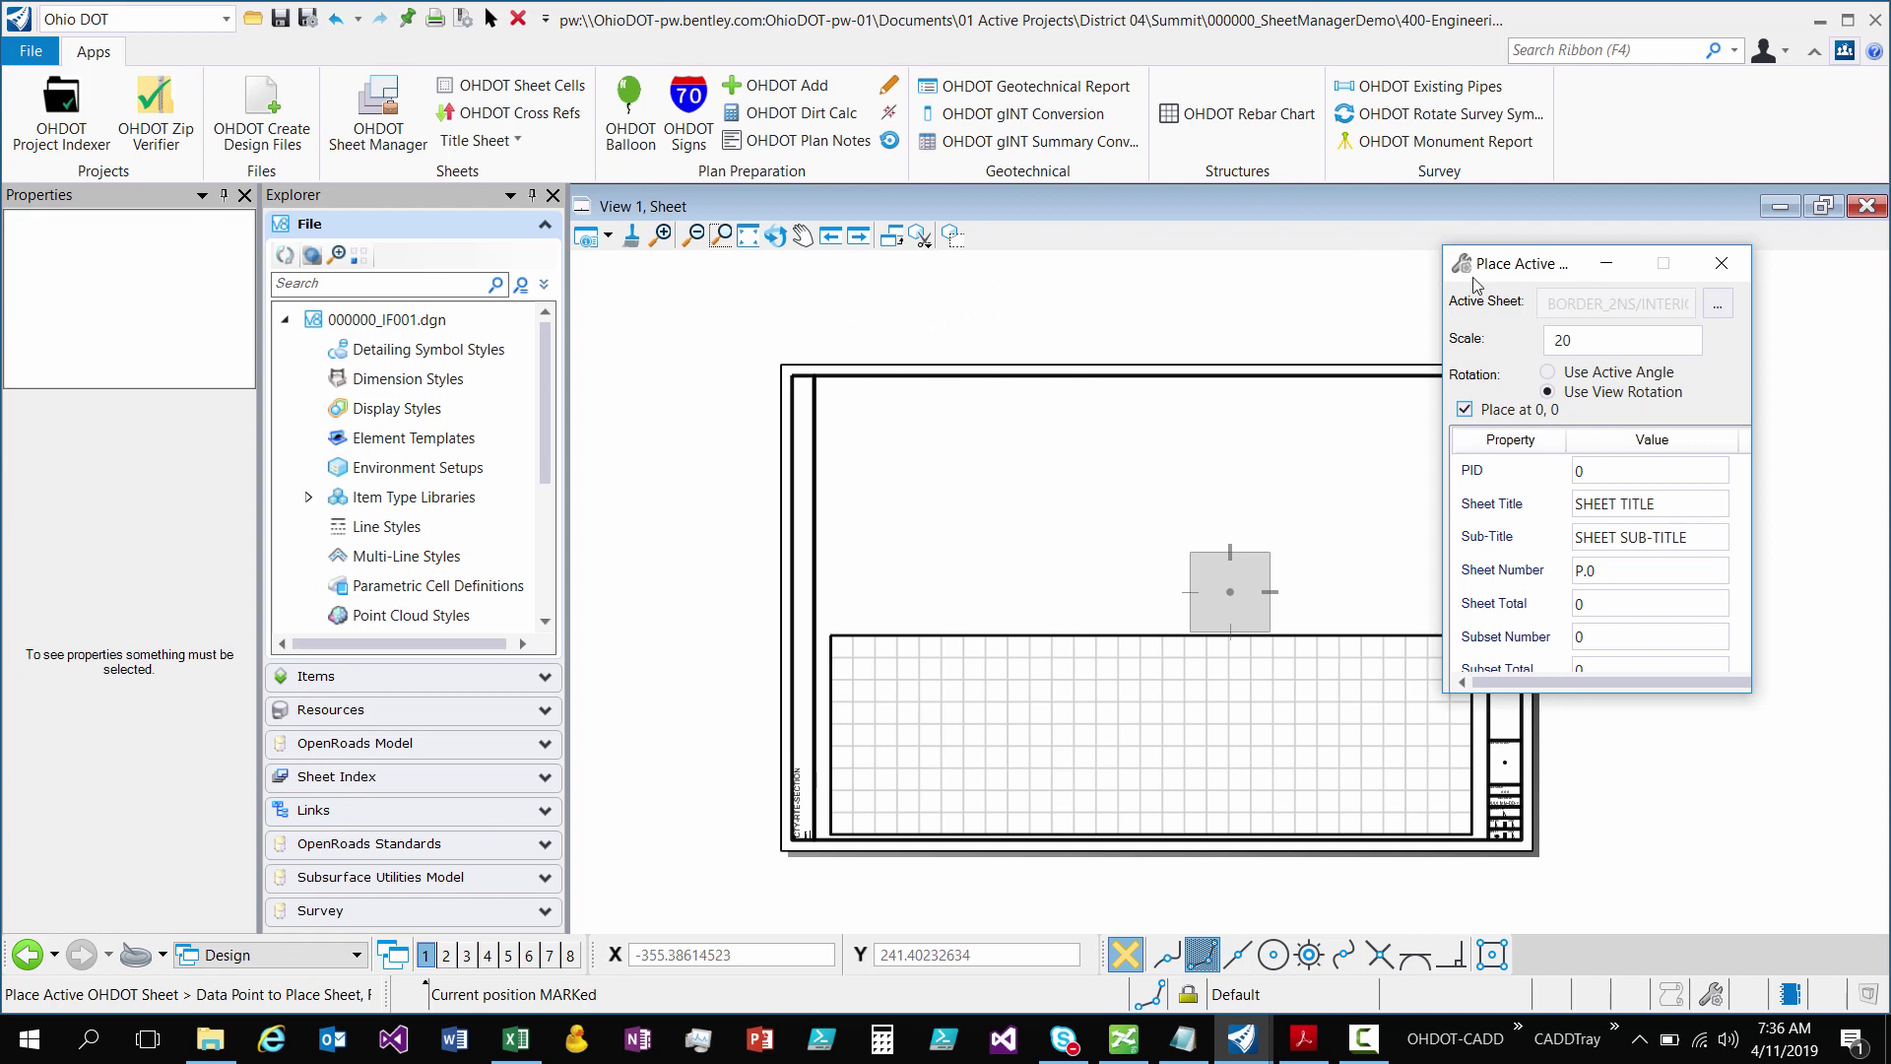
- Set the sheet's Sheet Title property to DEMO and fill in the designer's initials
scroll(1587, 541, down, 3)
scroll(1587, 541, up, 3)
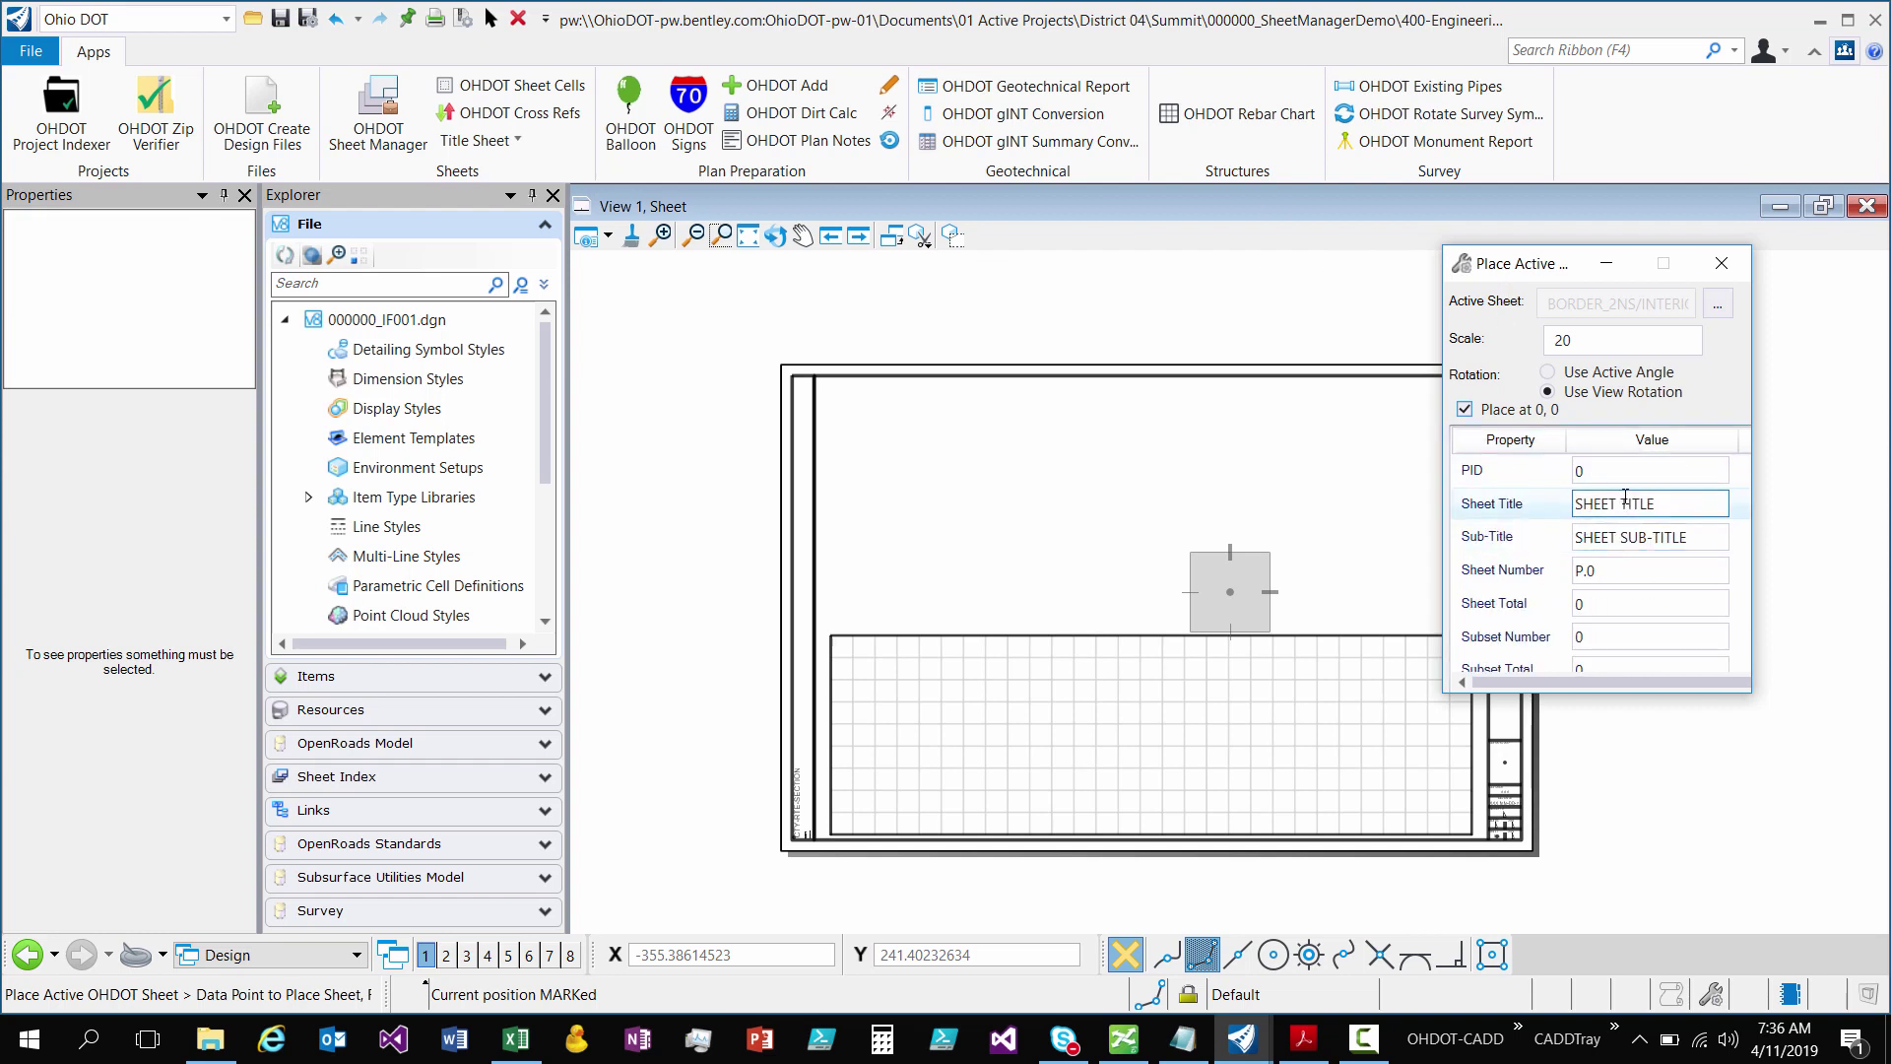
scroll(1582, 532, down, 3)
scroll(1575, 525, up, 3)
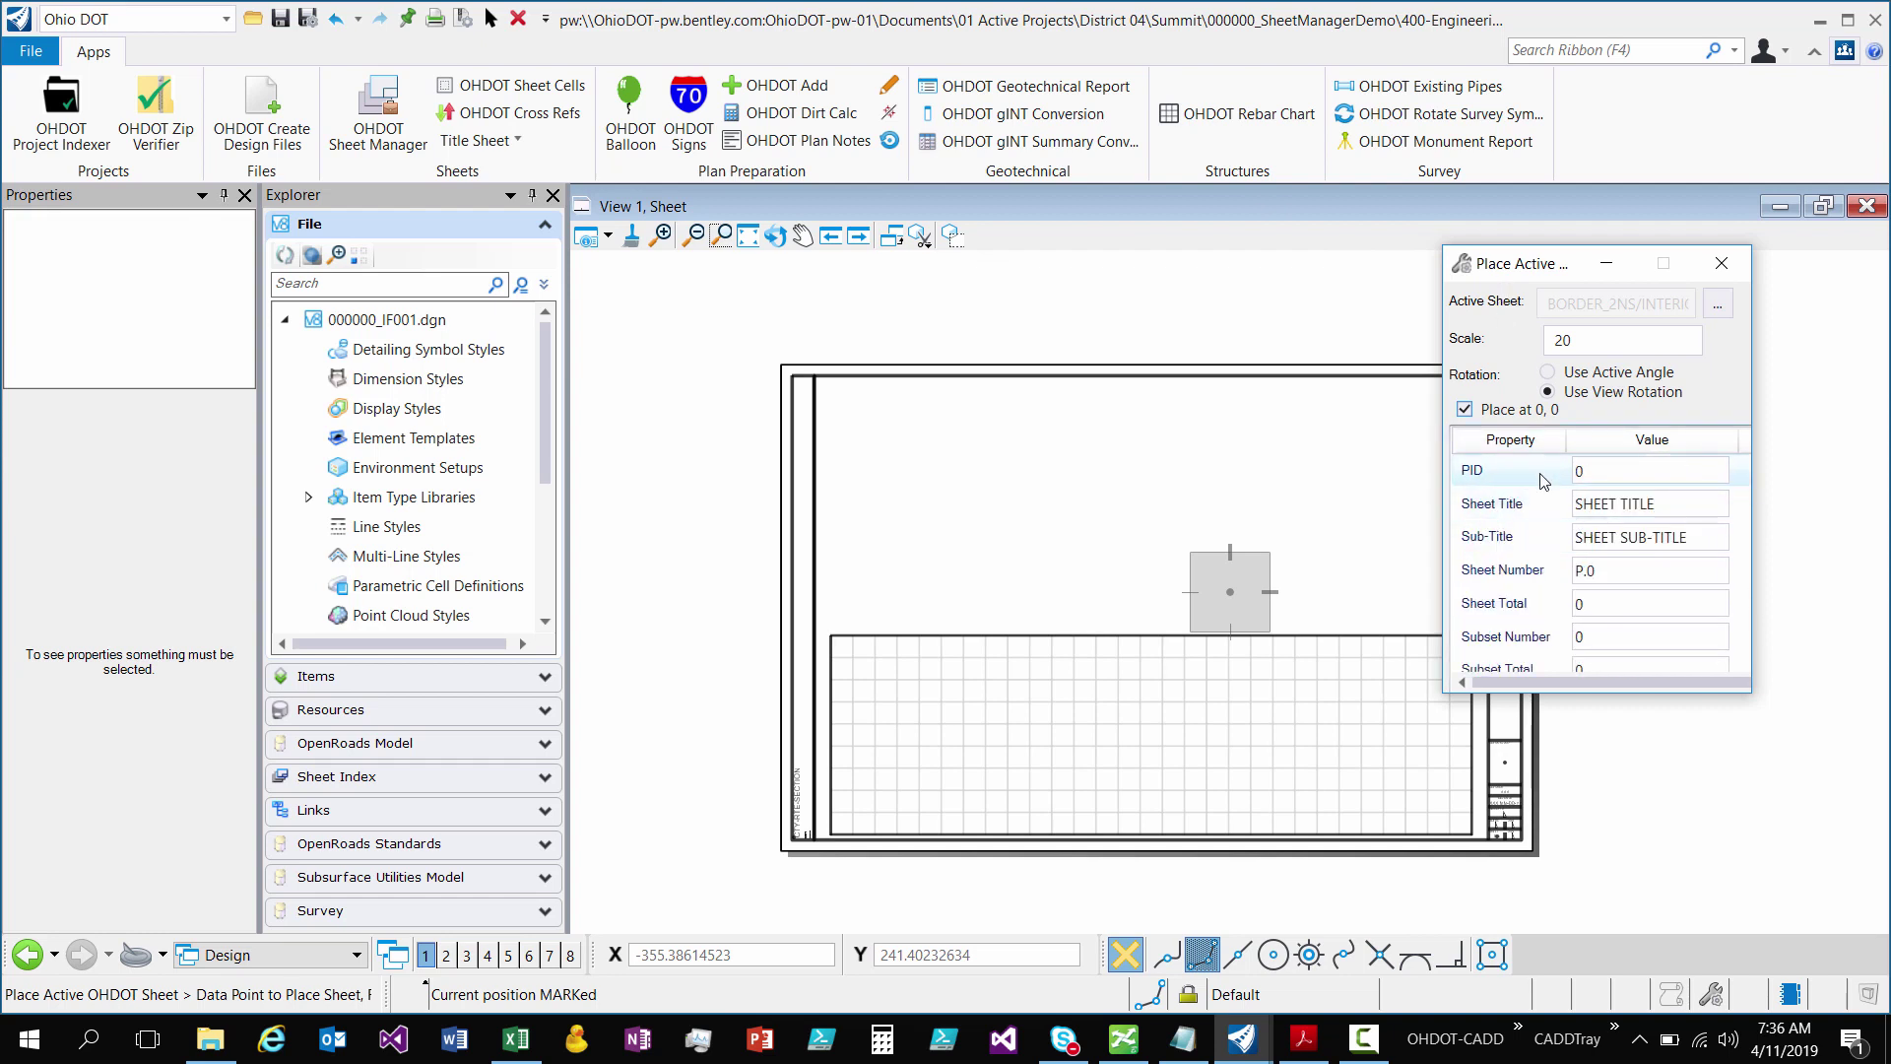
click(1595, 473)
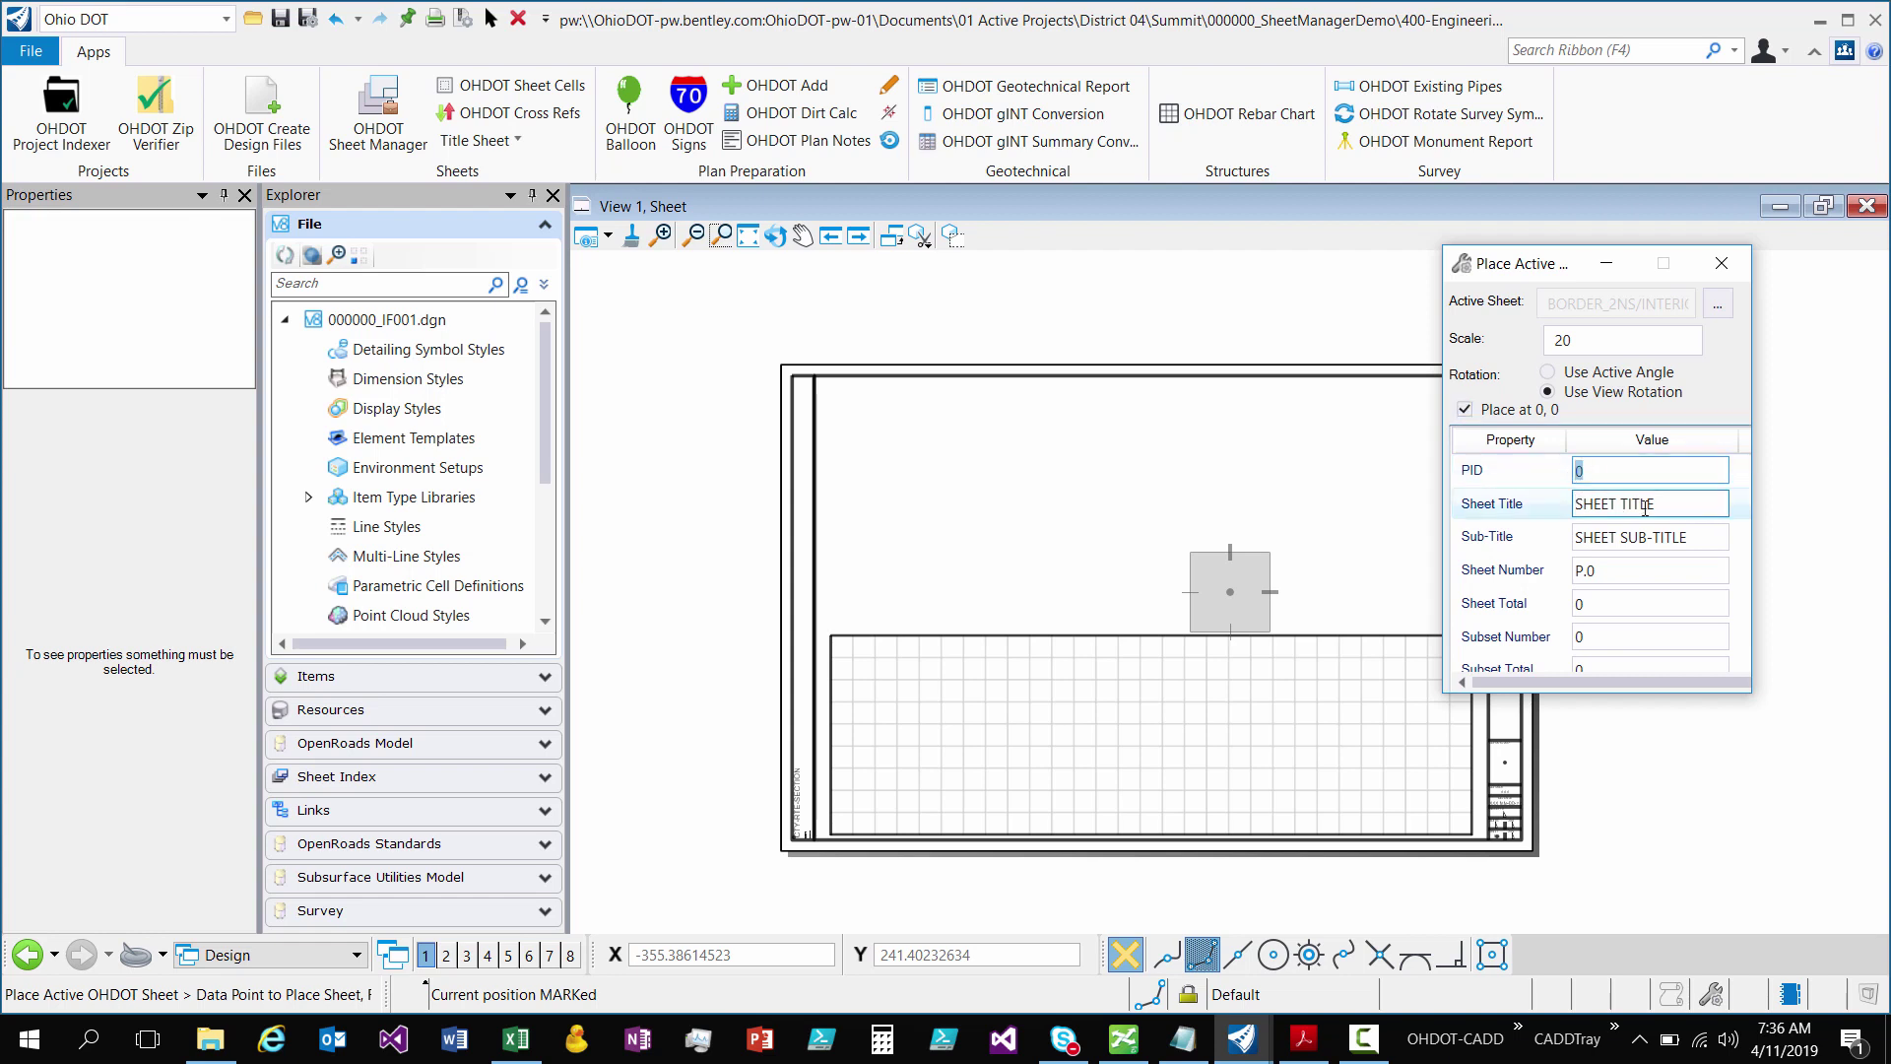
click(1615, 505)
click(1621, 507)
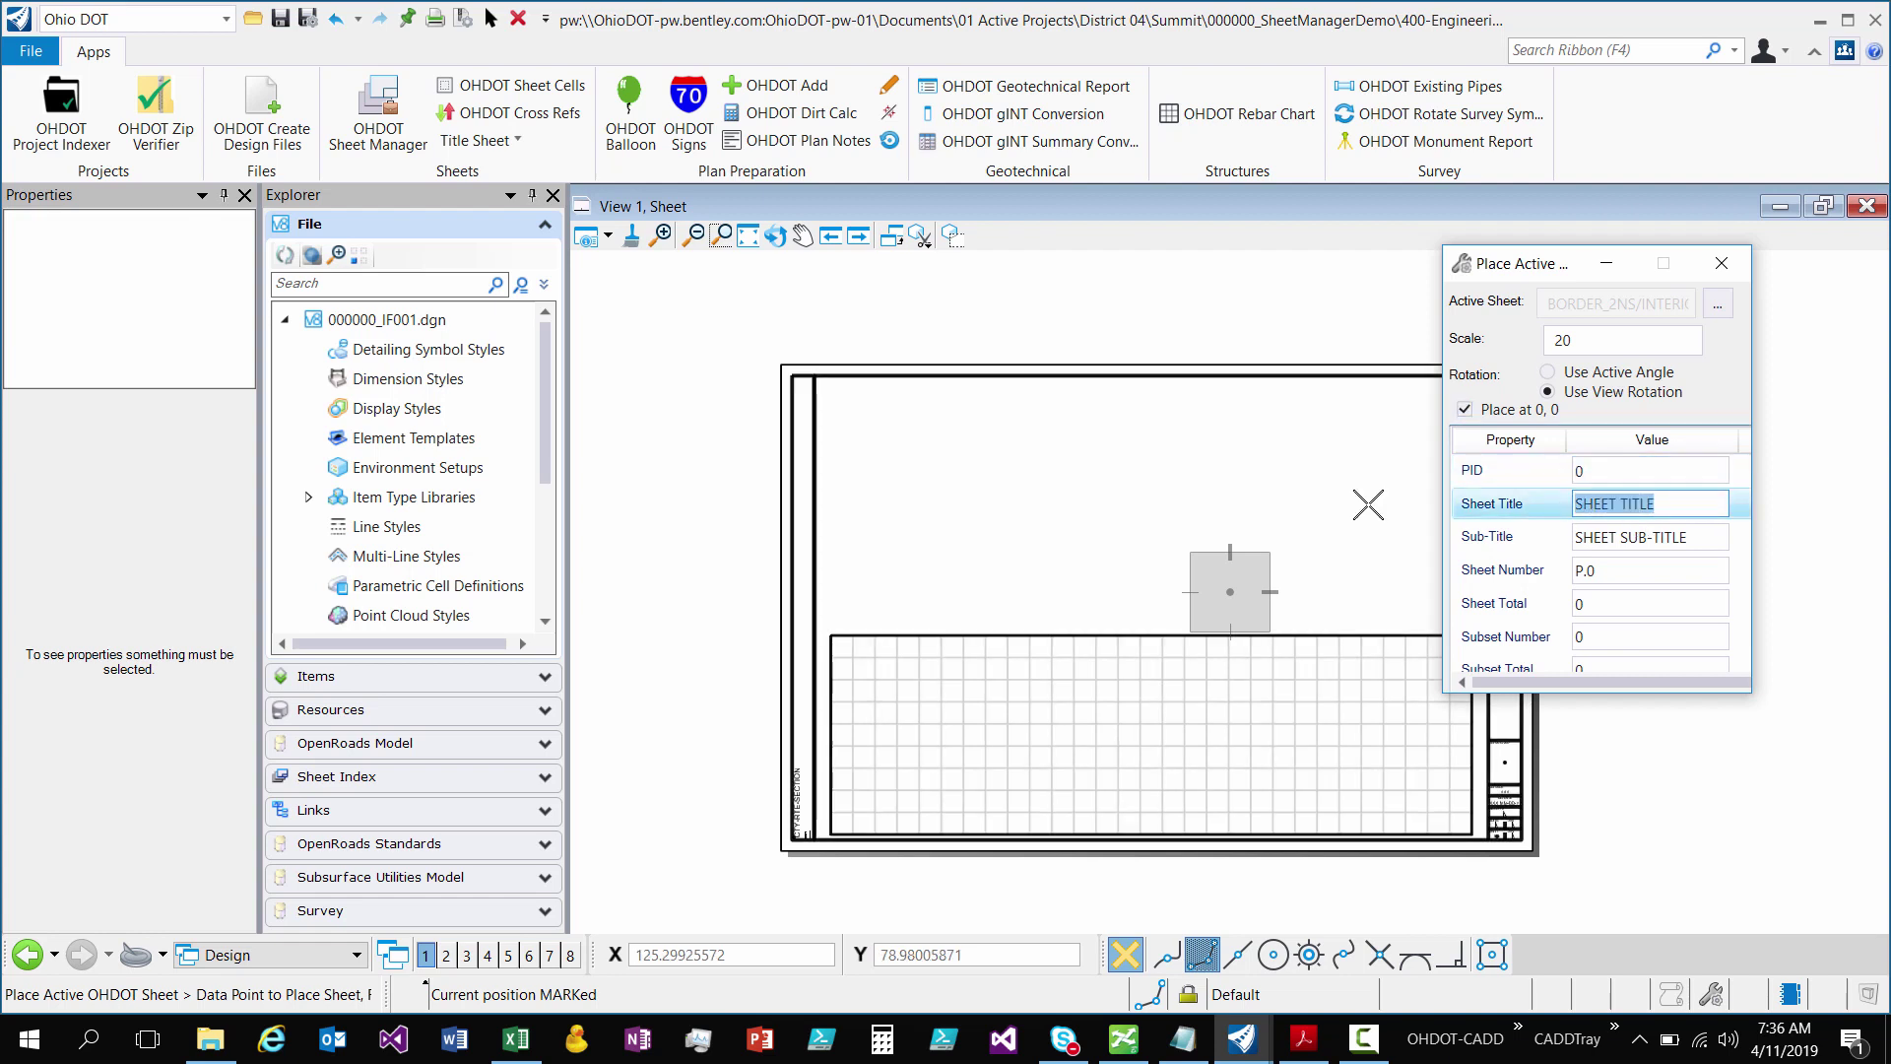
text(DEMO)
scroll(1608, 581, down, 2)
click(1621, 505)
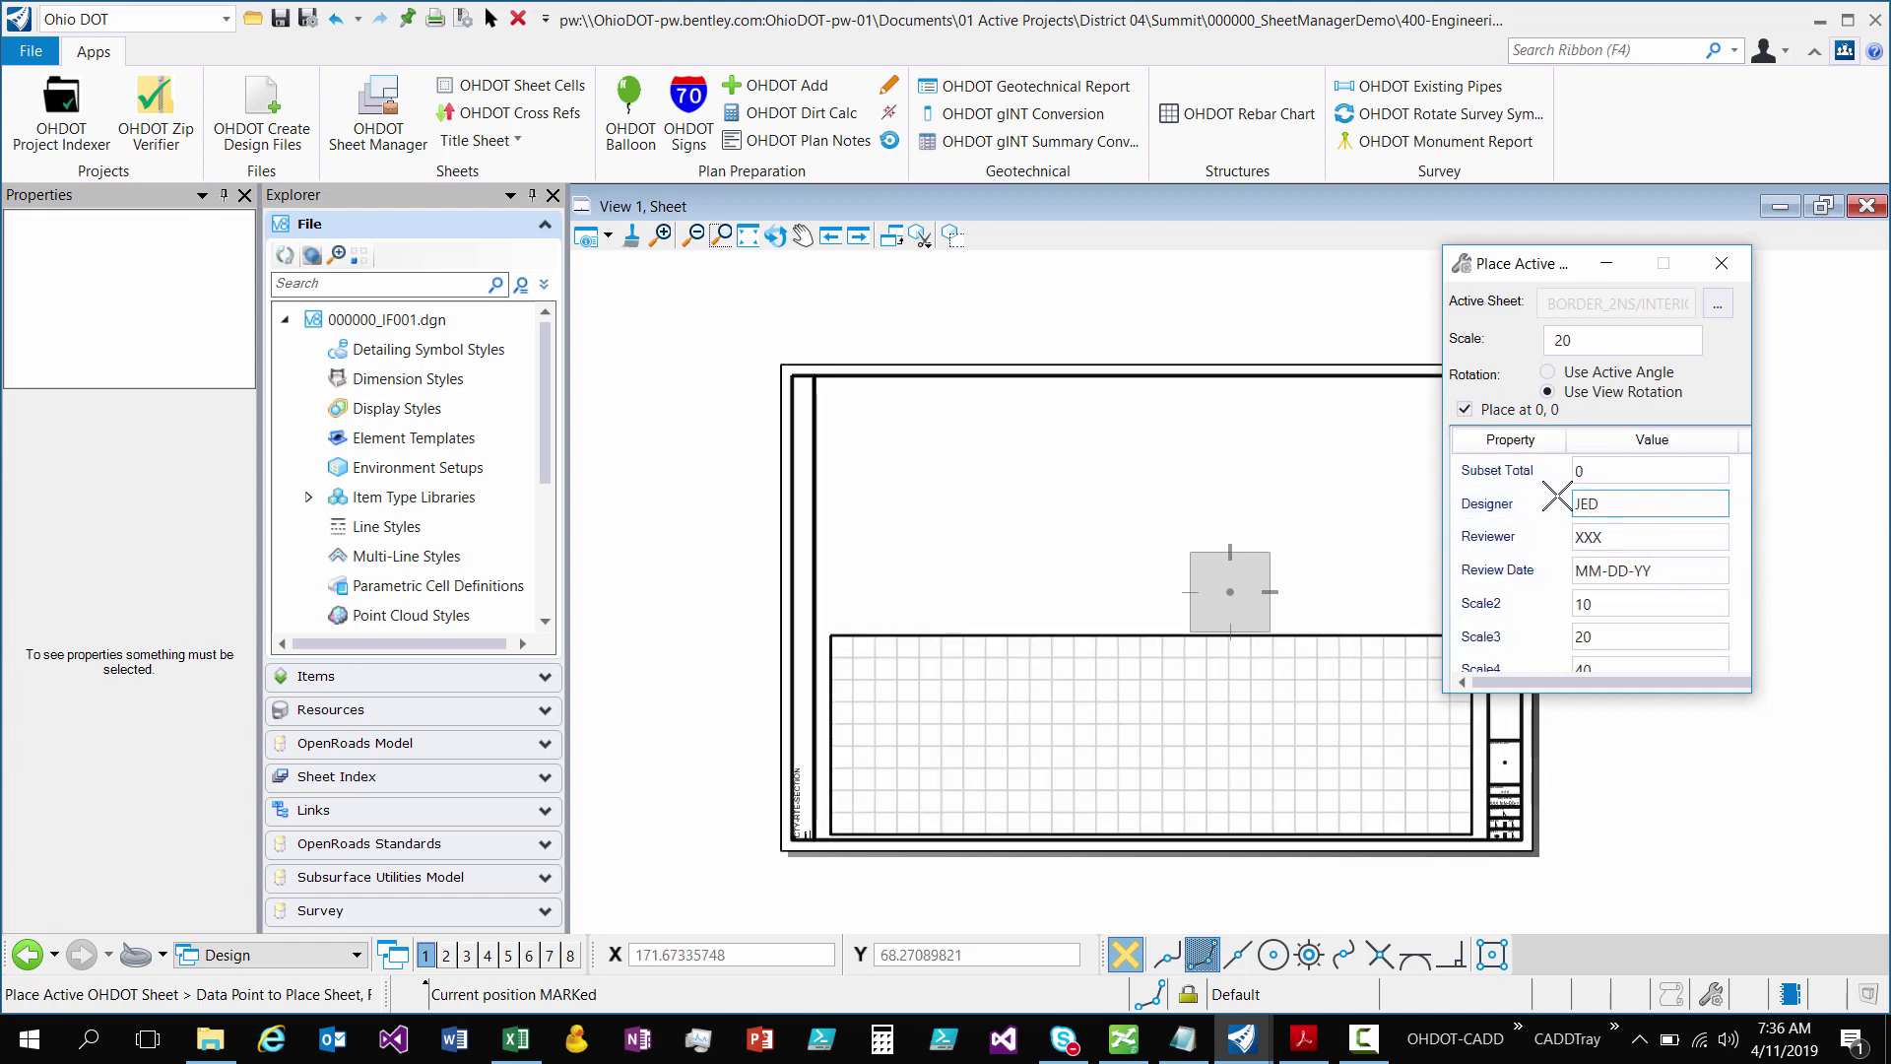
- Check the remaining sheet properties down to CRS, place the plan and profile sheet in the drawing and end the placement command
scroll(1421, 518, up, 2)
scroll(1617, 532, down, 3)
click(1618, 506)
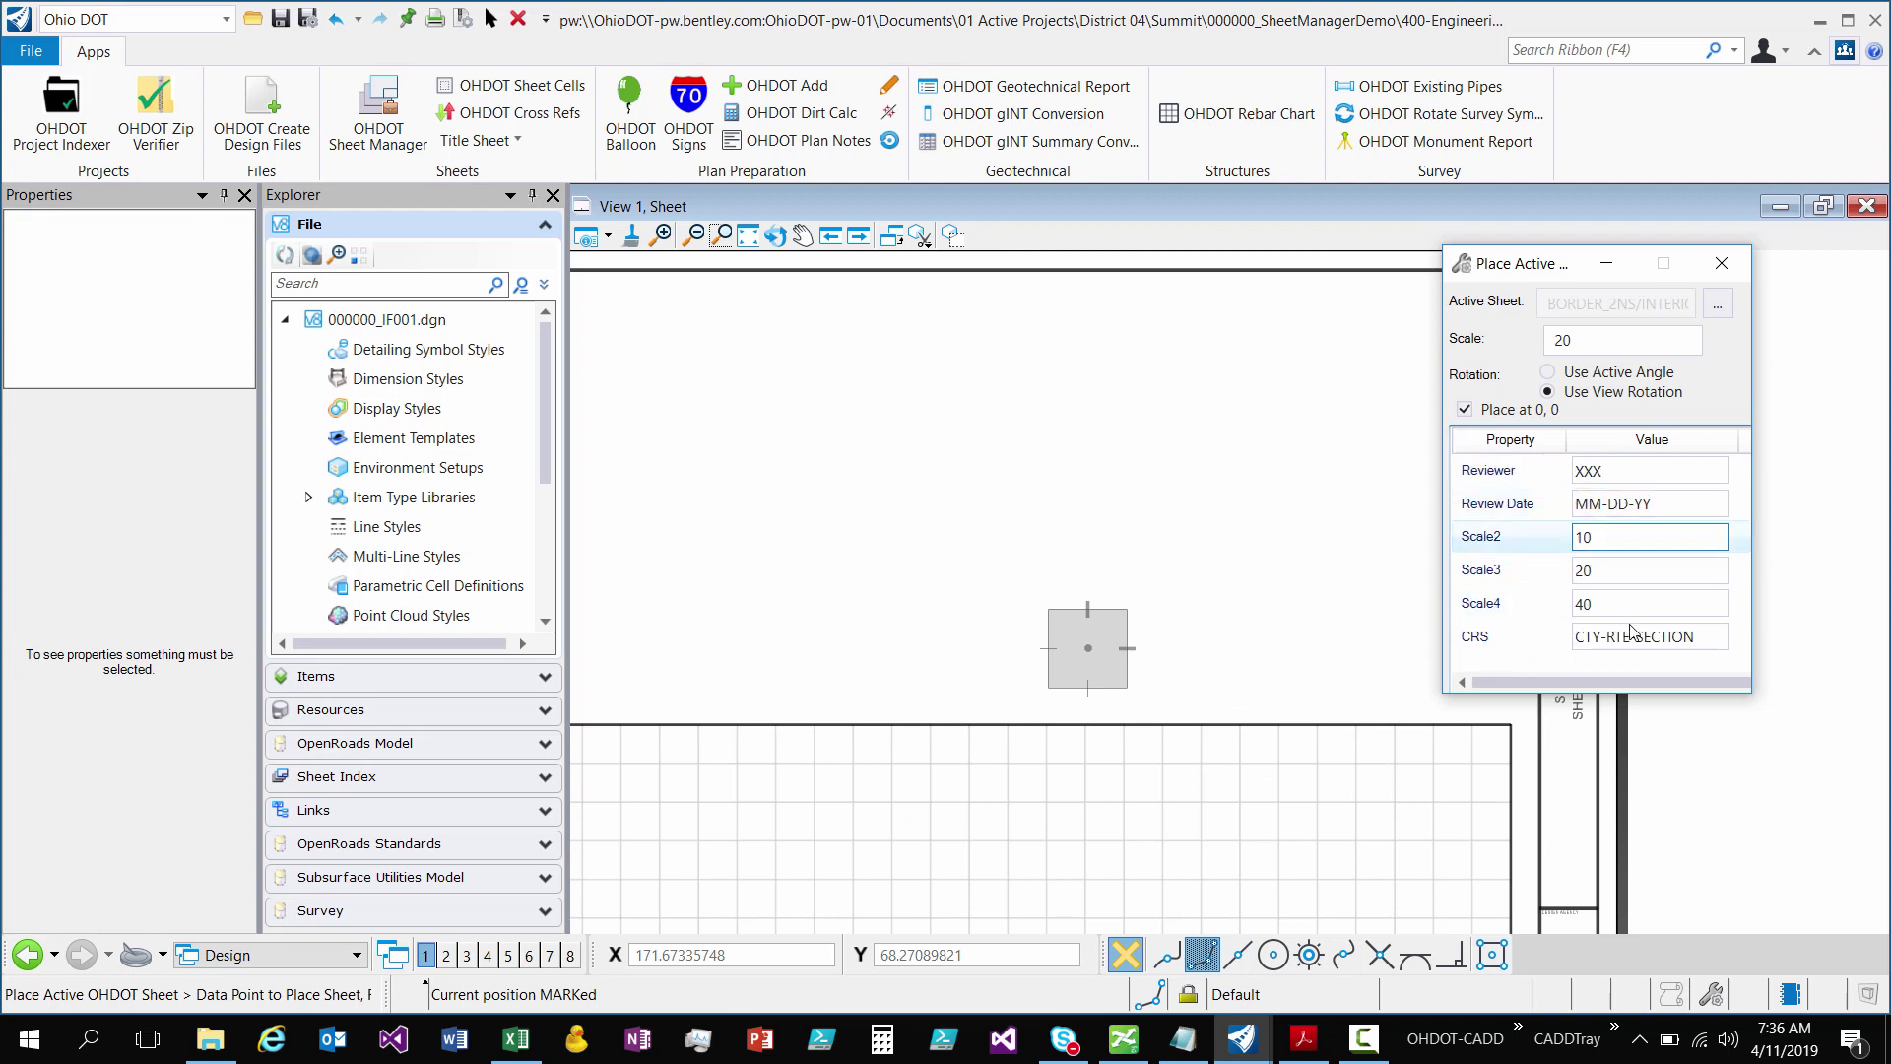
scroll(1293, 548, down, 2)
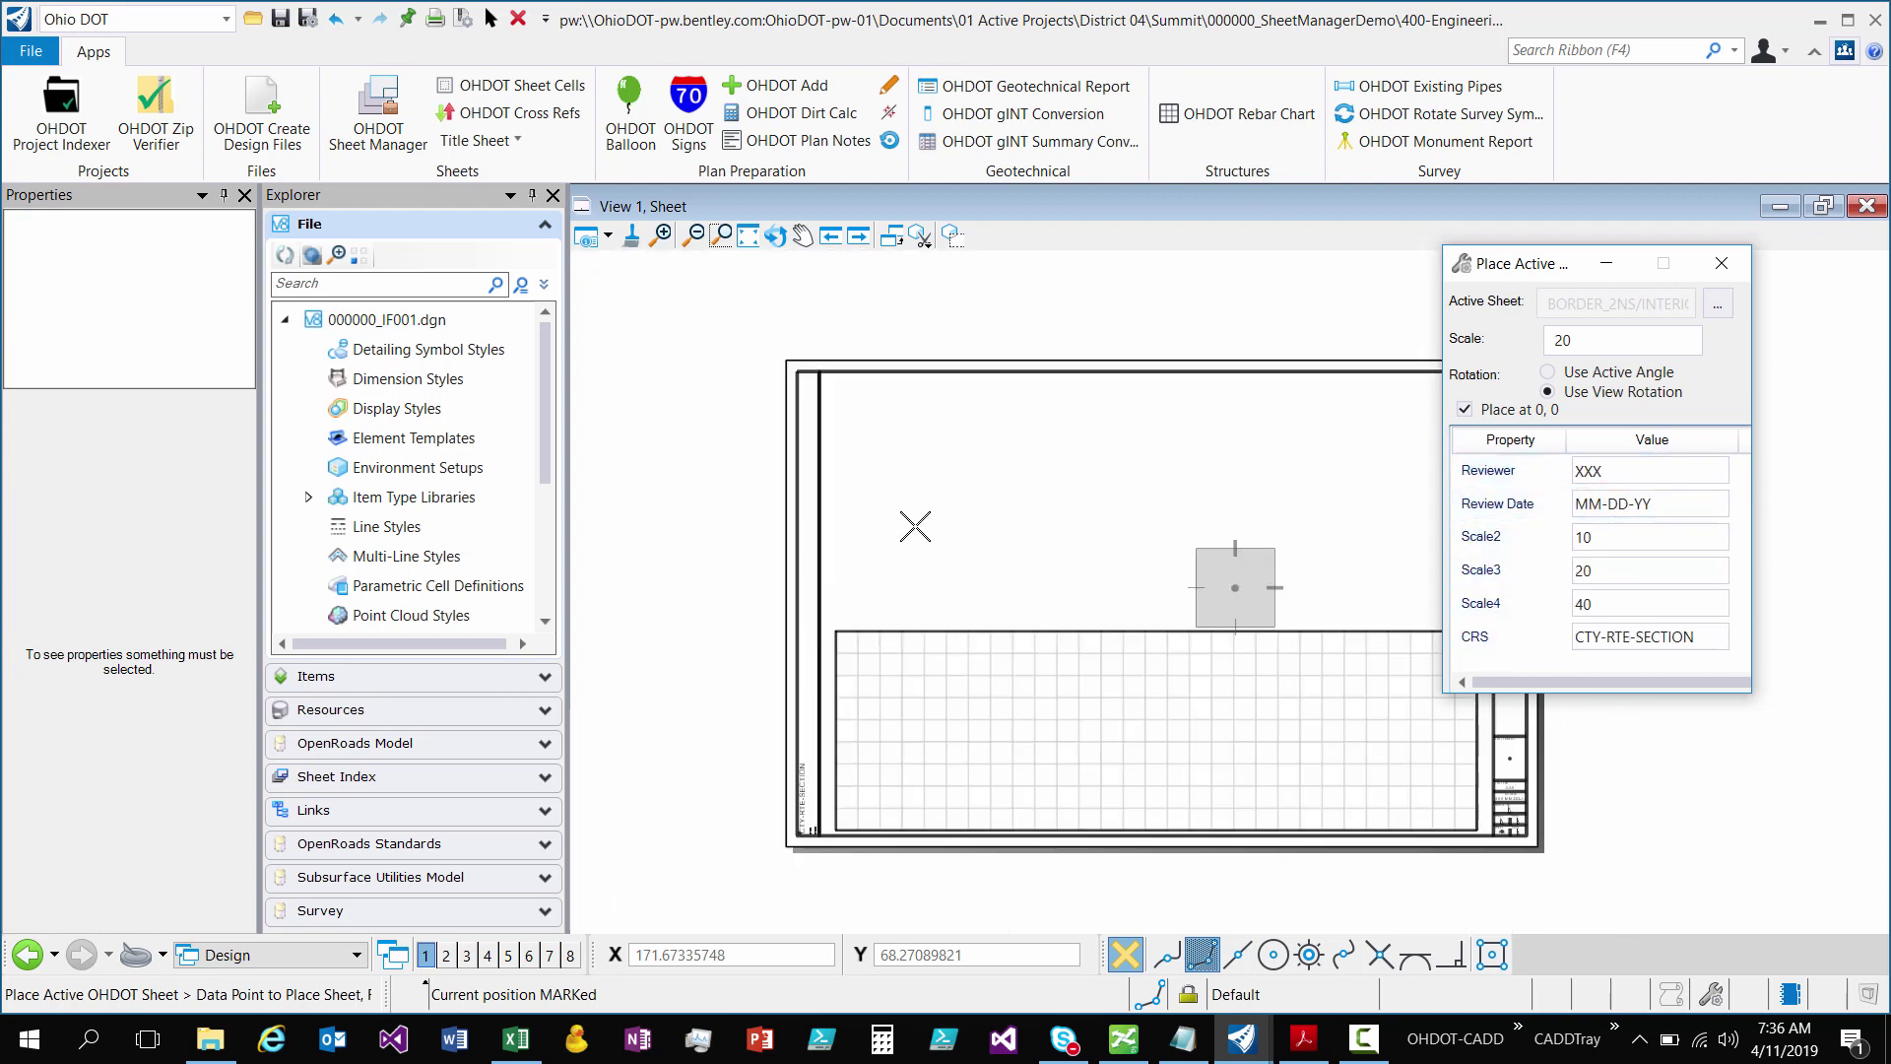
scroll(861, 422, down, 2)
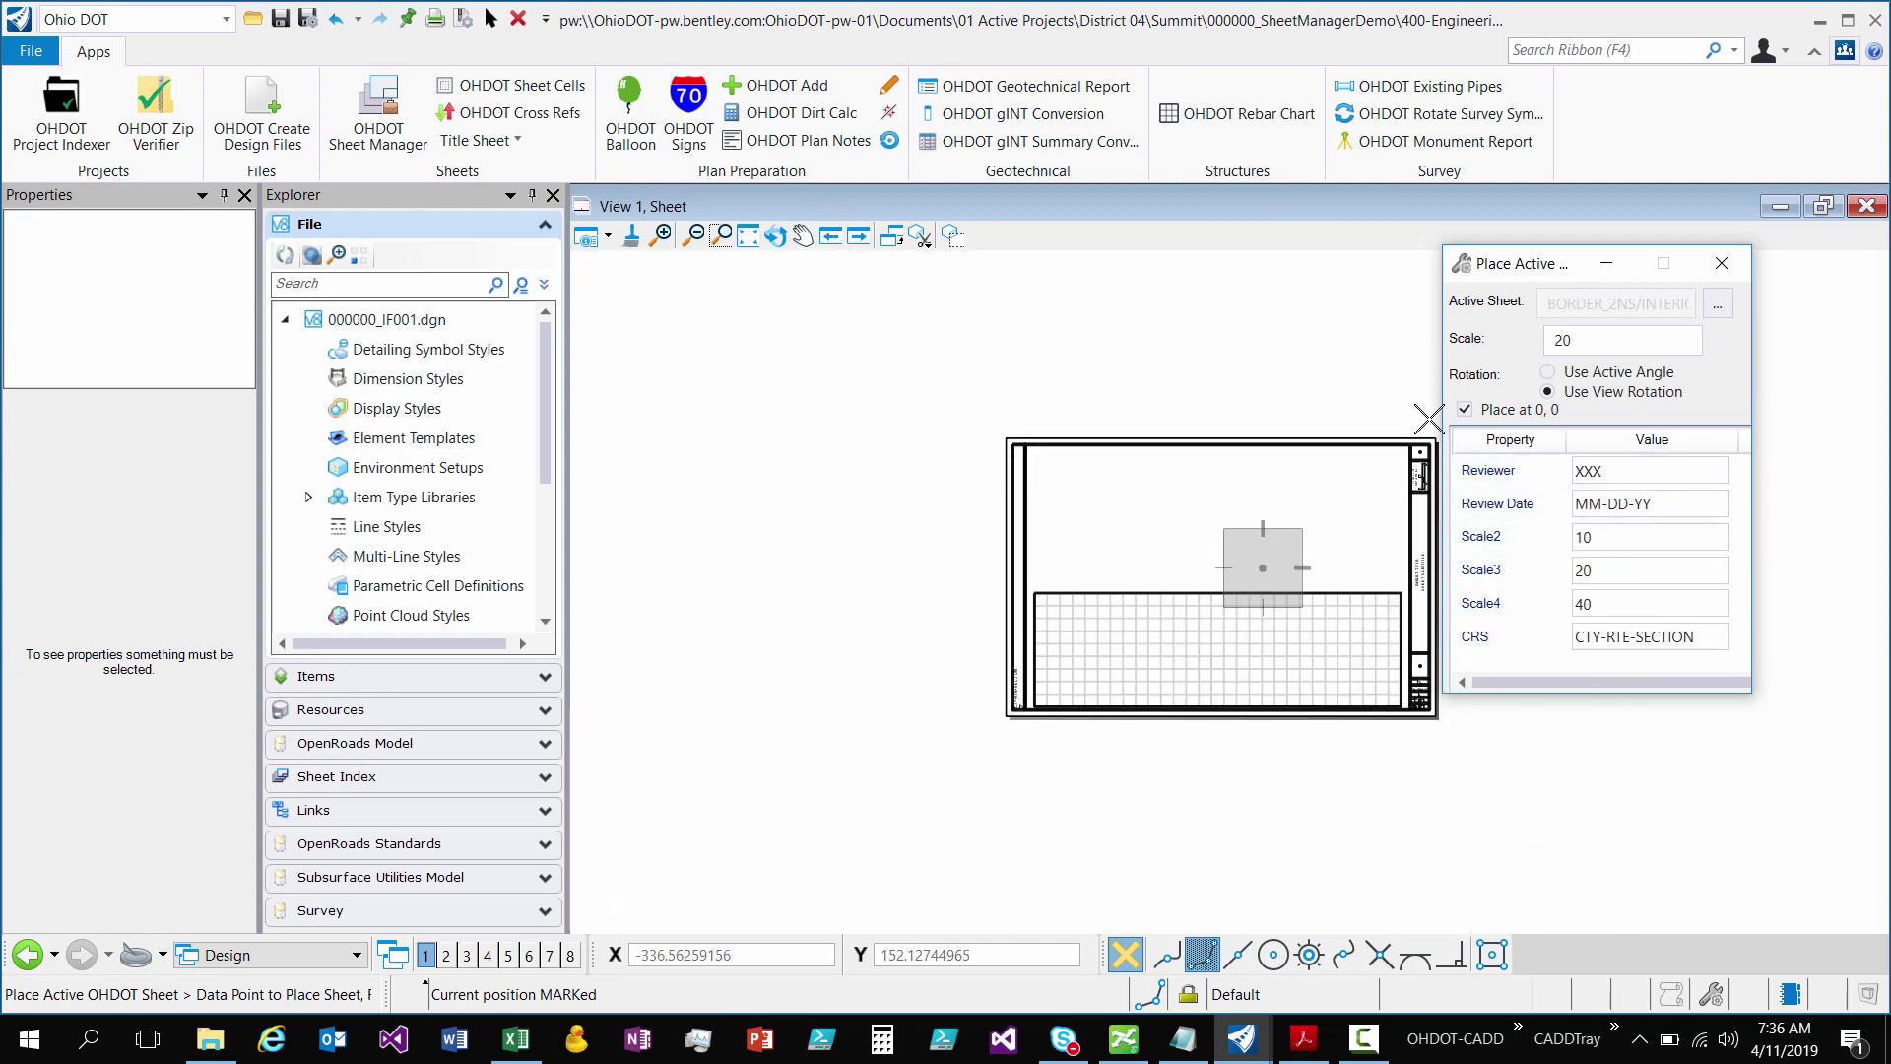
click(851, 397)
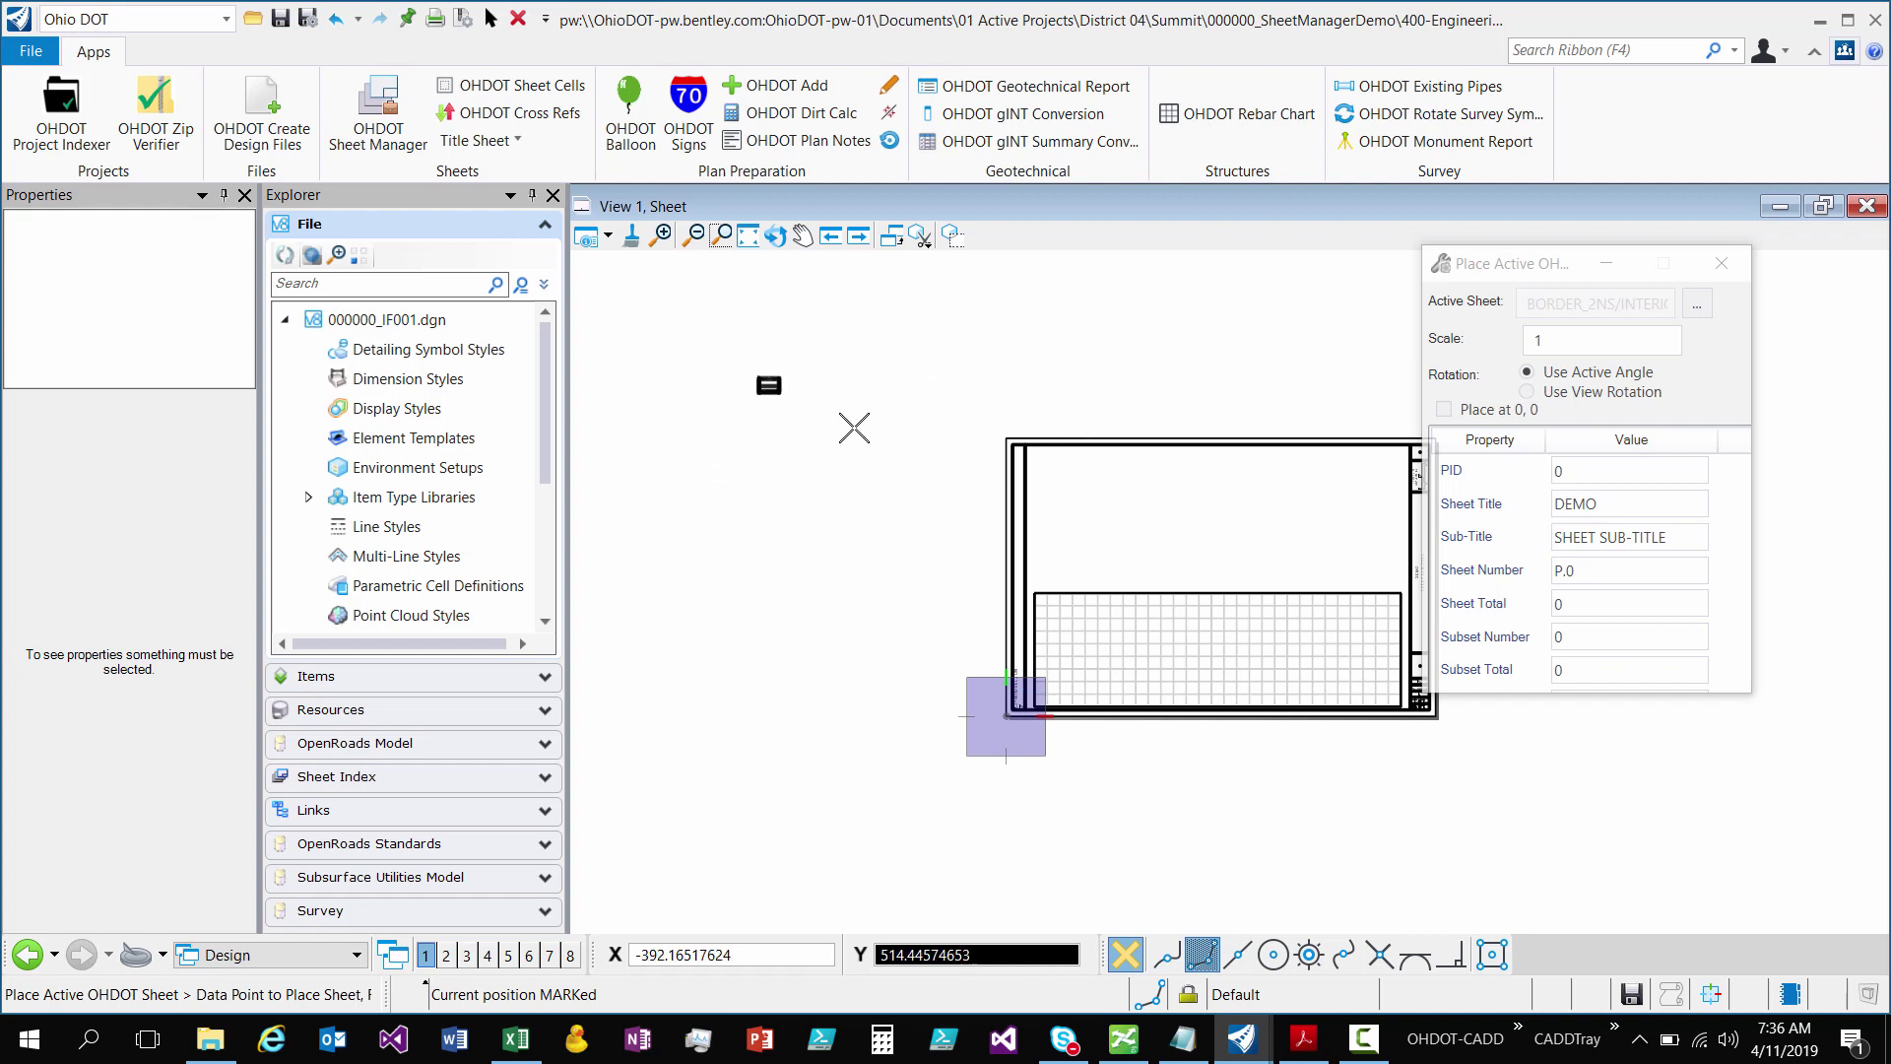
key(Escape)
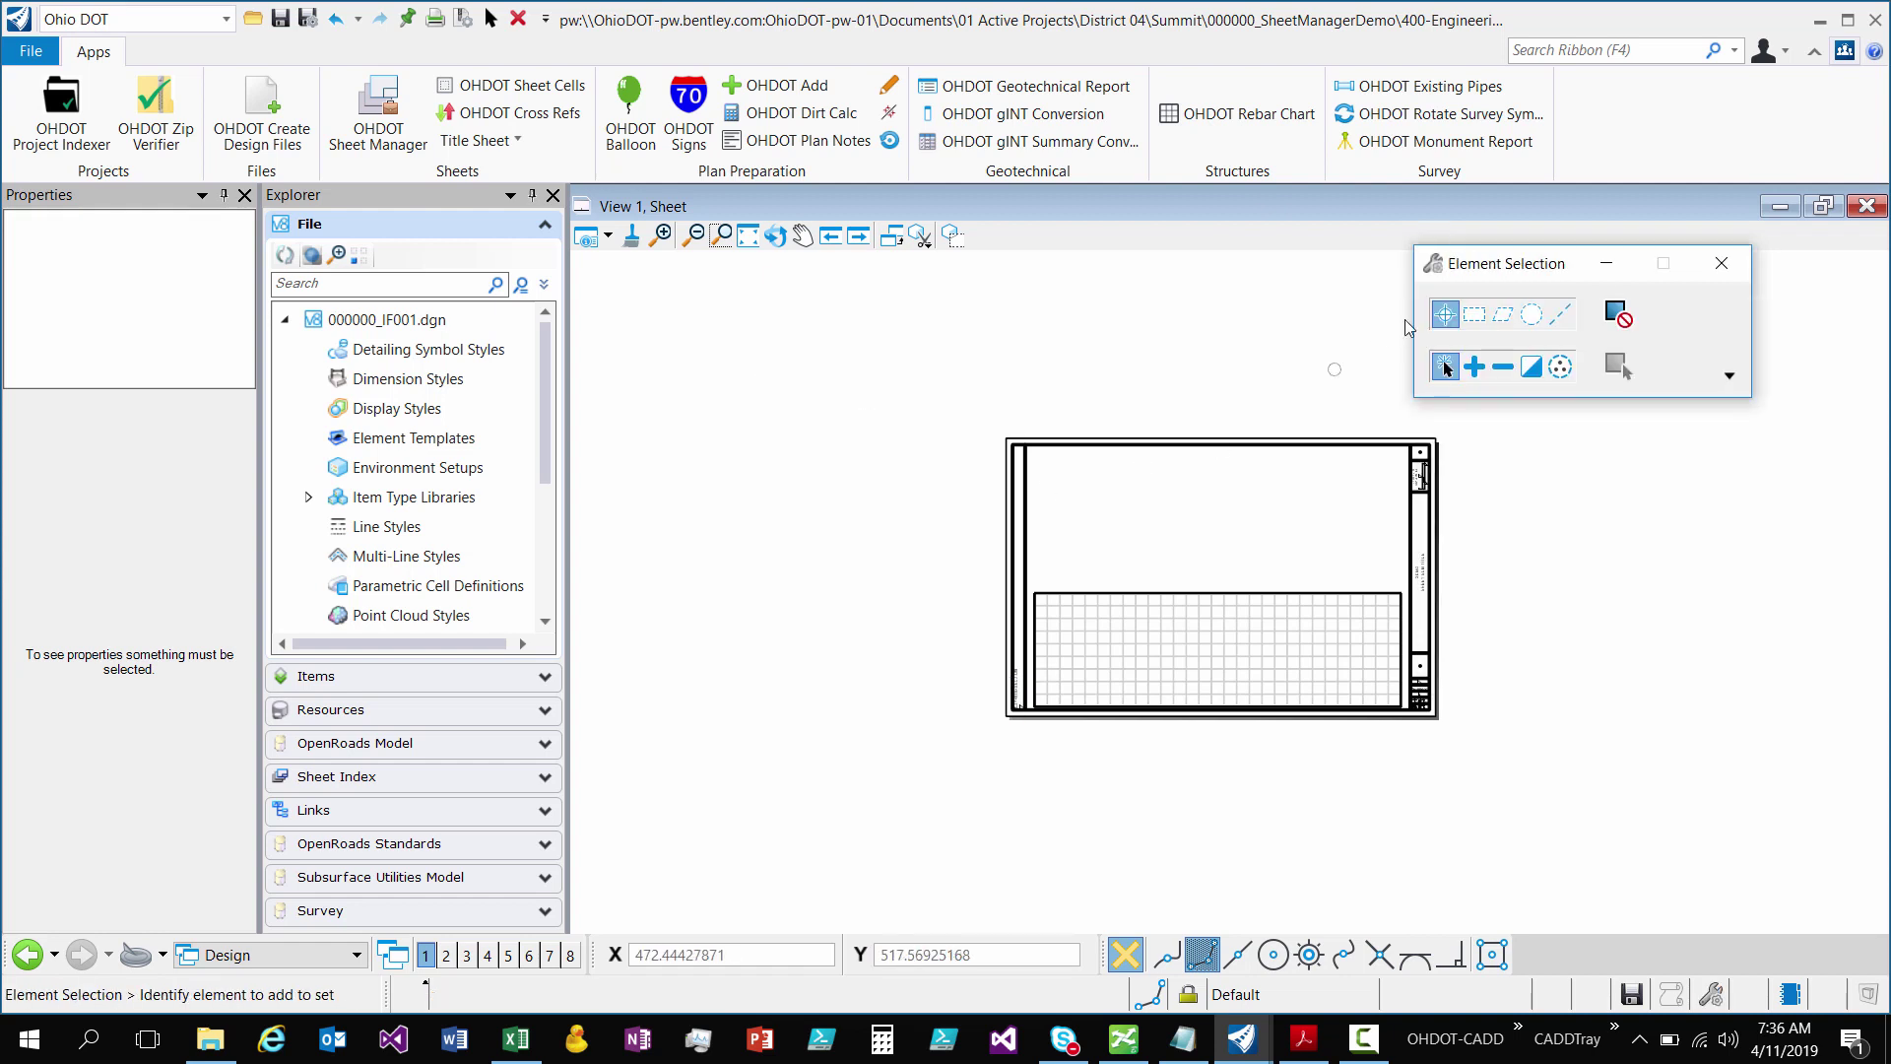
- Inspect the placed sheet's title block up close, checking the sheet title, sub-title, designer, reviewer and project ID text
drag(1470, 273, 1532, 264)
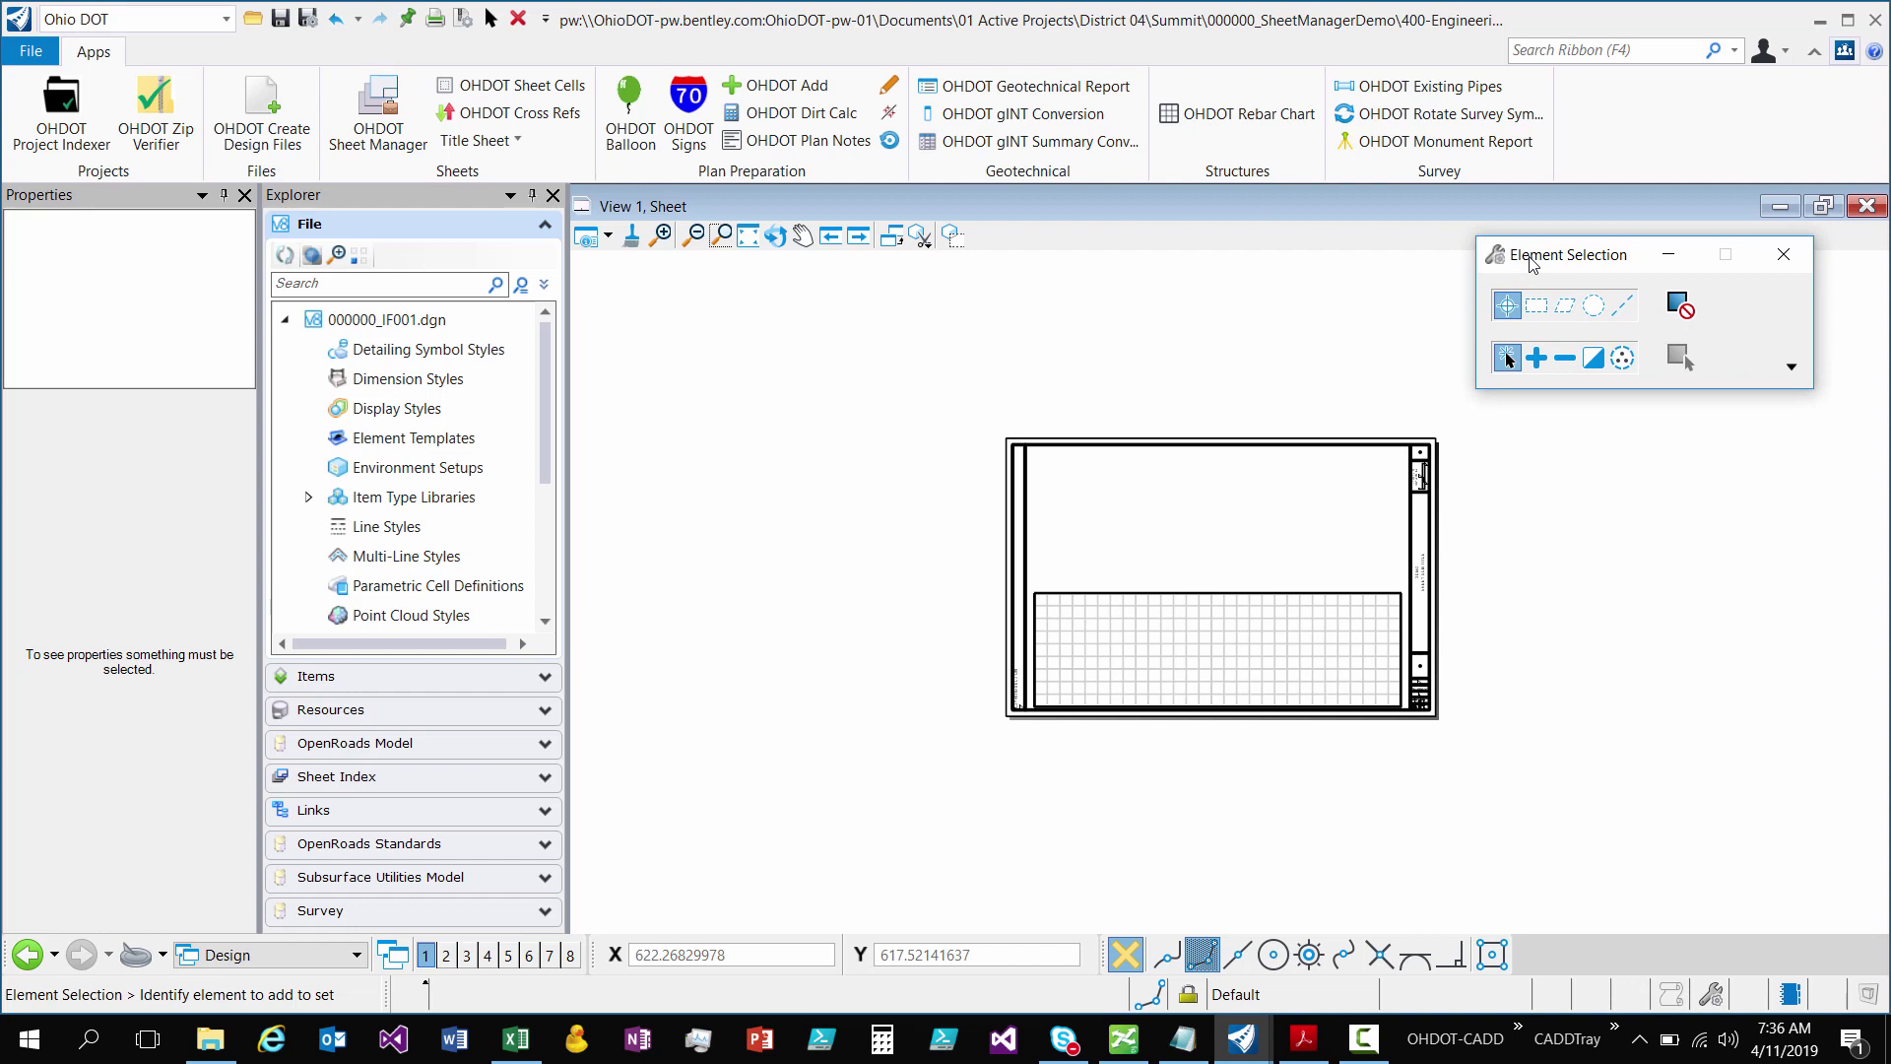
scroll(1429, 551, up, 10)
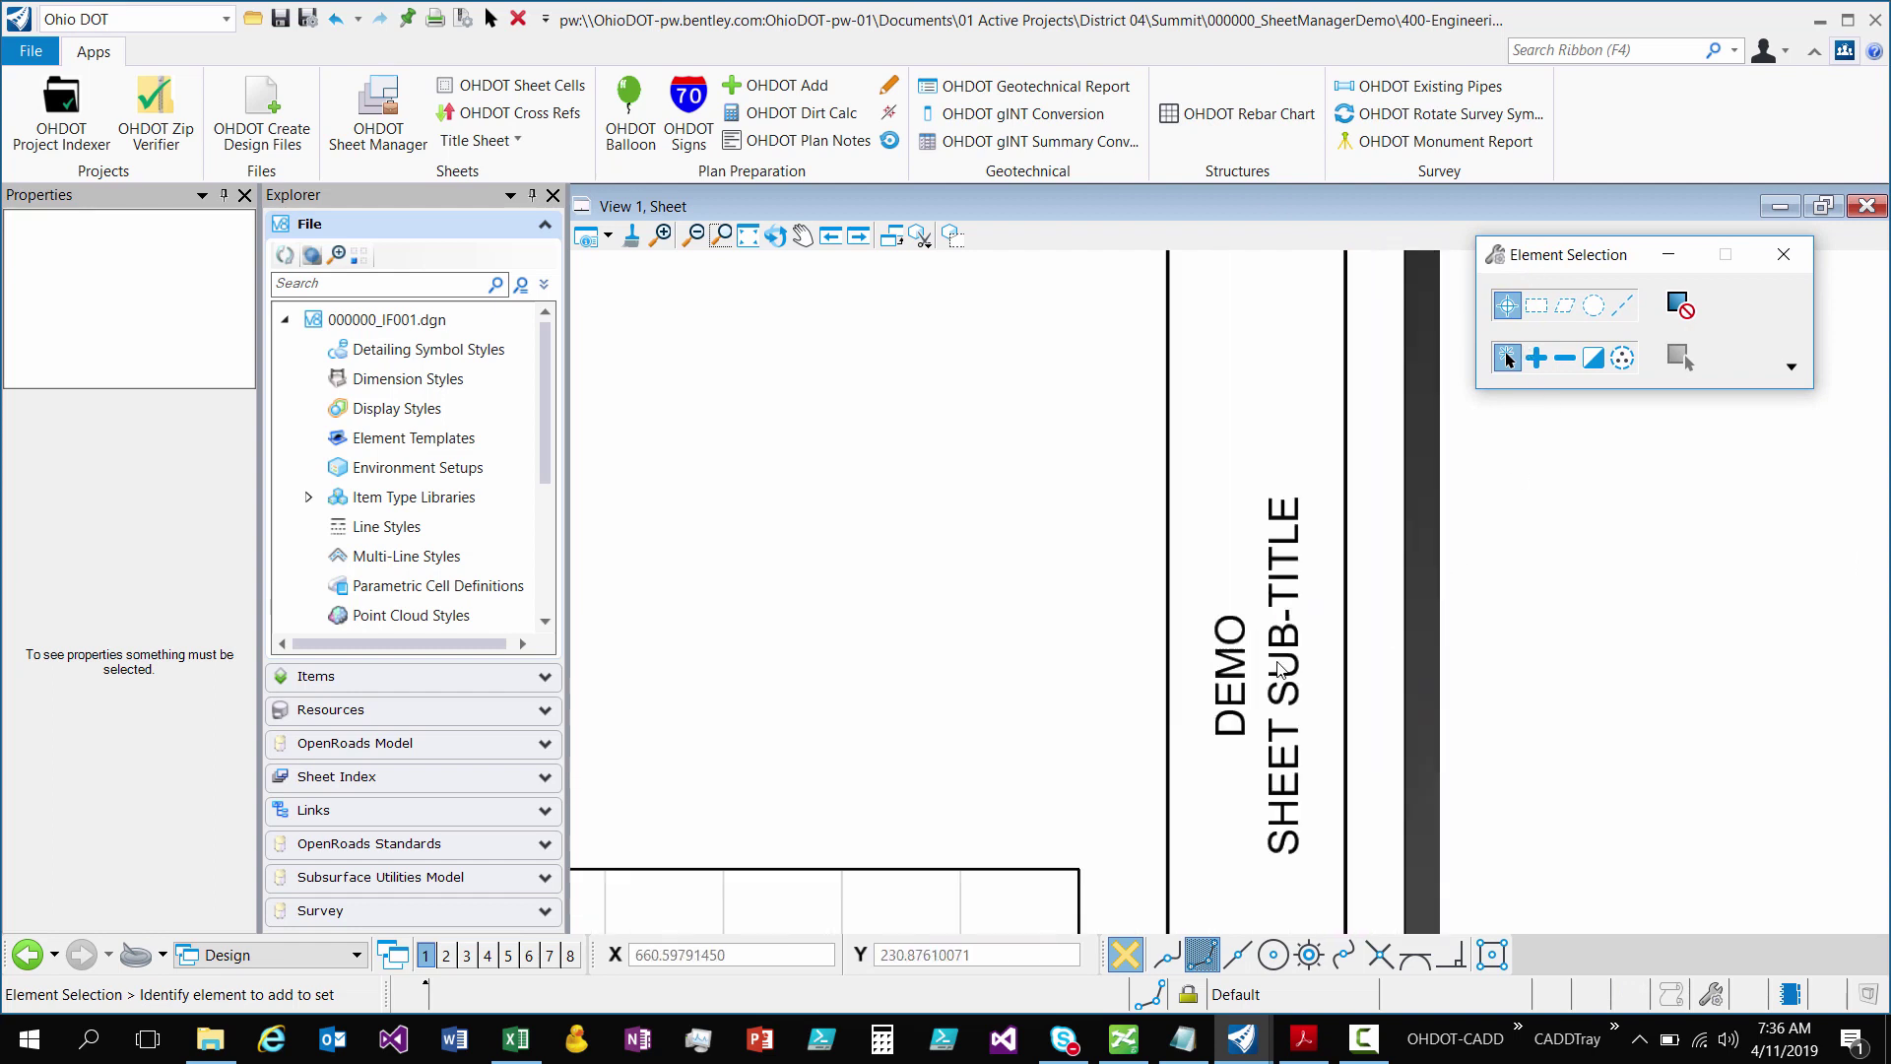
scroll(1231, 683, down, 5)
scroll(1301, 709, up, 5)
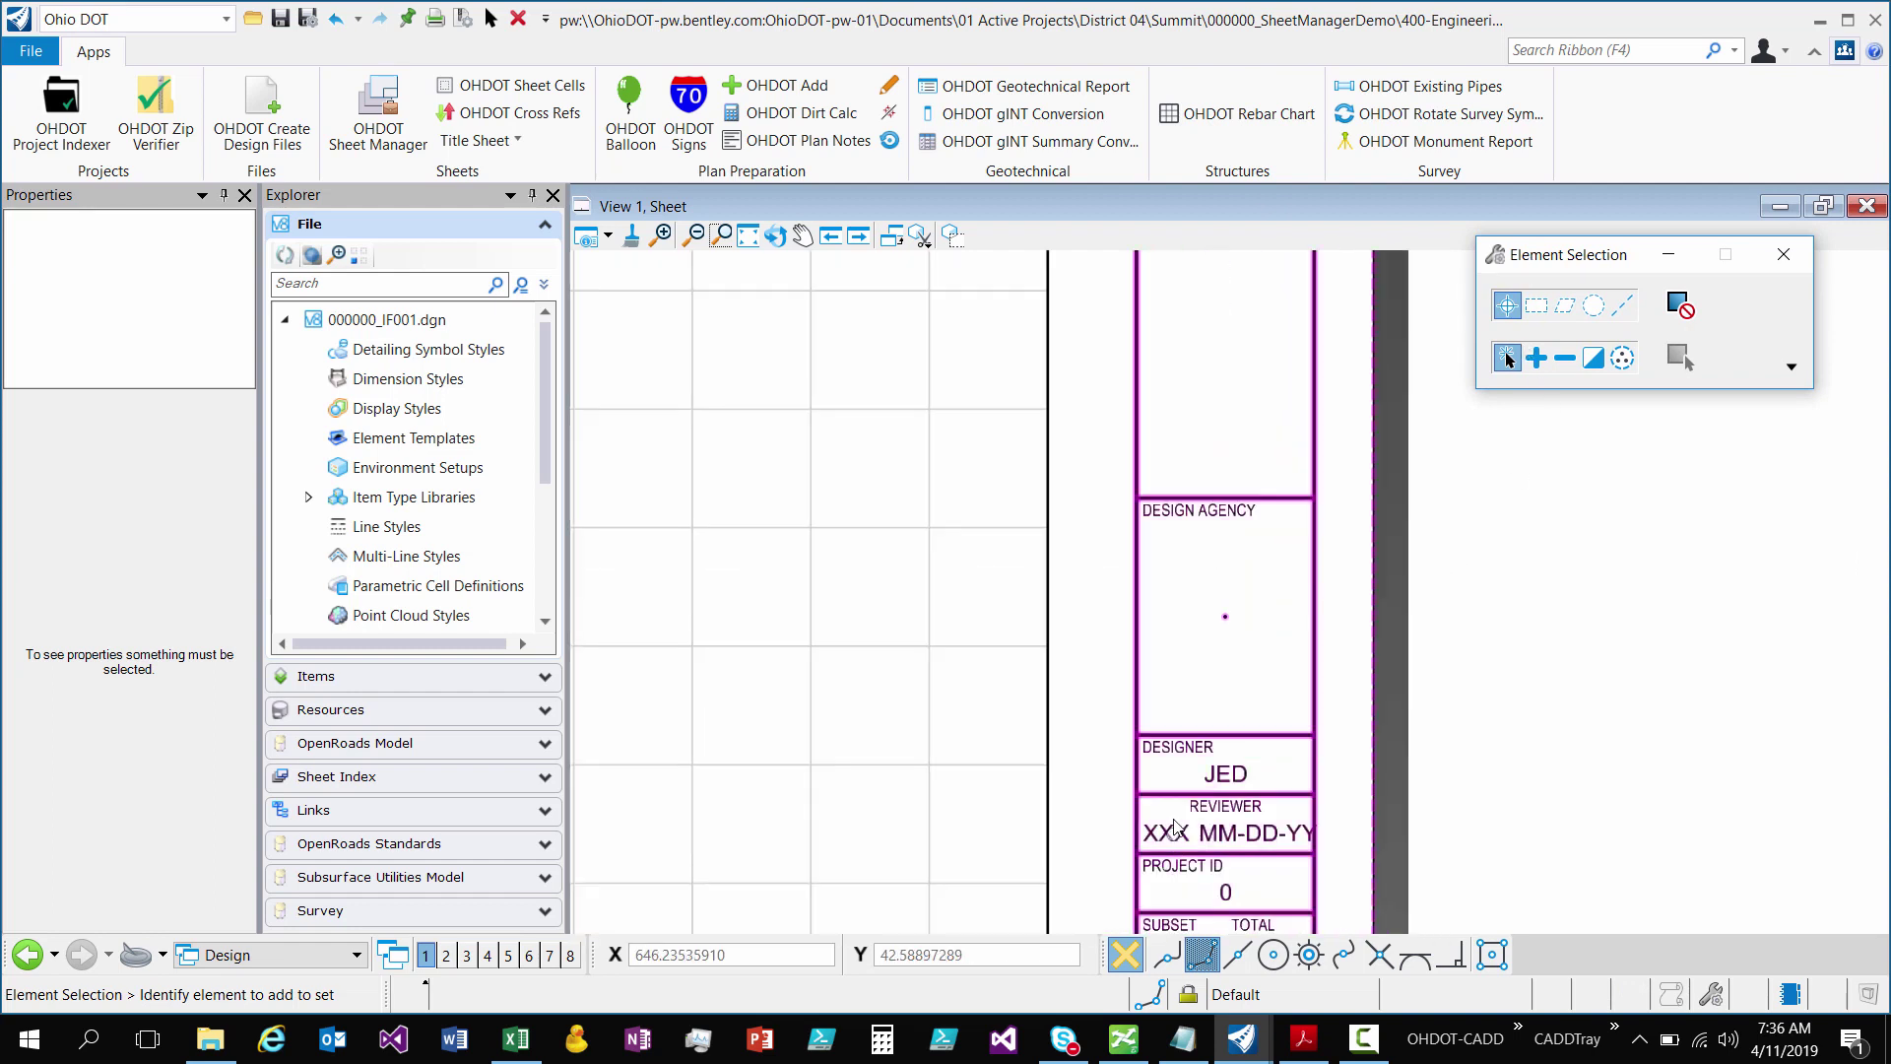
scroll(1321, 724, down, 5)
scroll(1311, 714, up, 5)
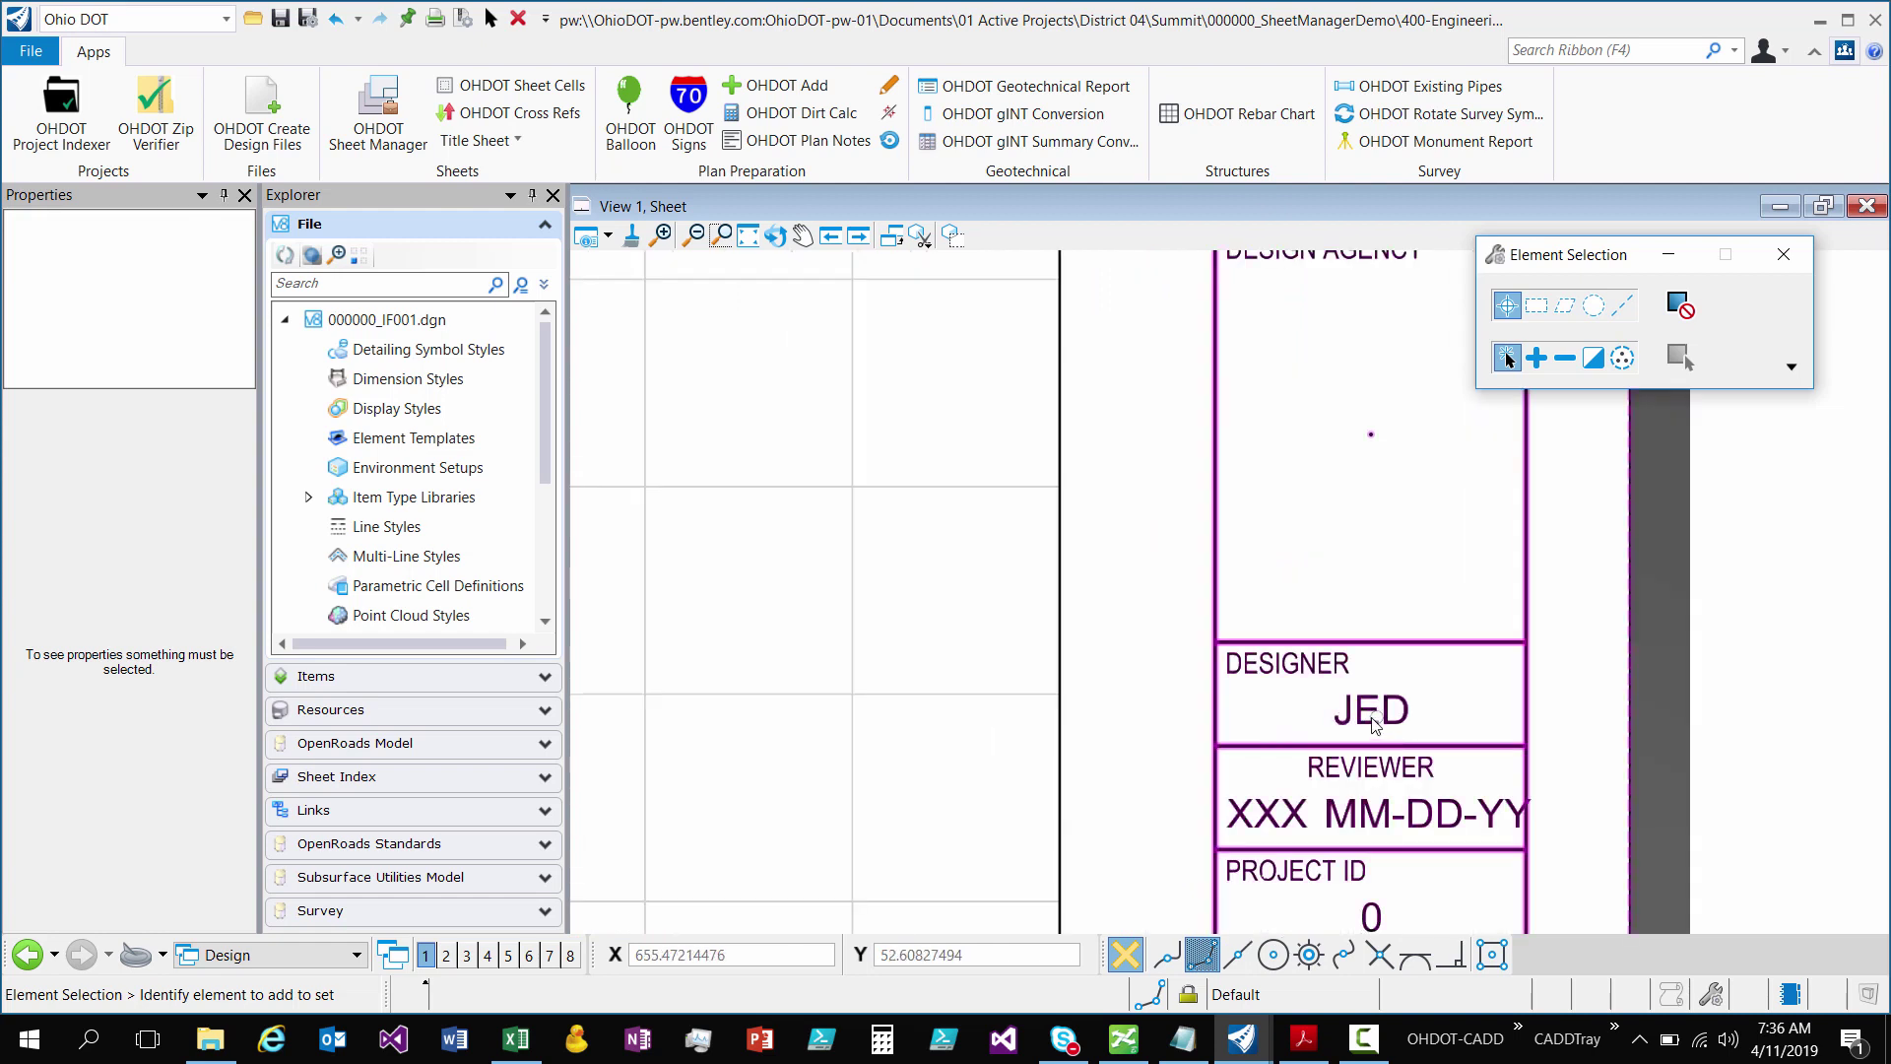
scroll(1392, 704, down, 2)
scroll(1399, 689, down, 4)
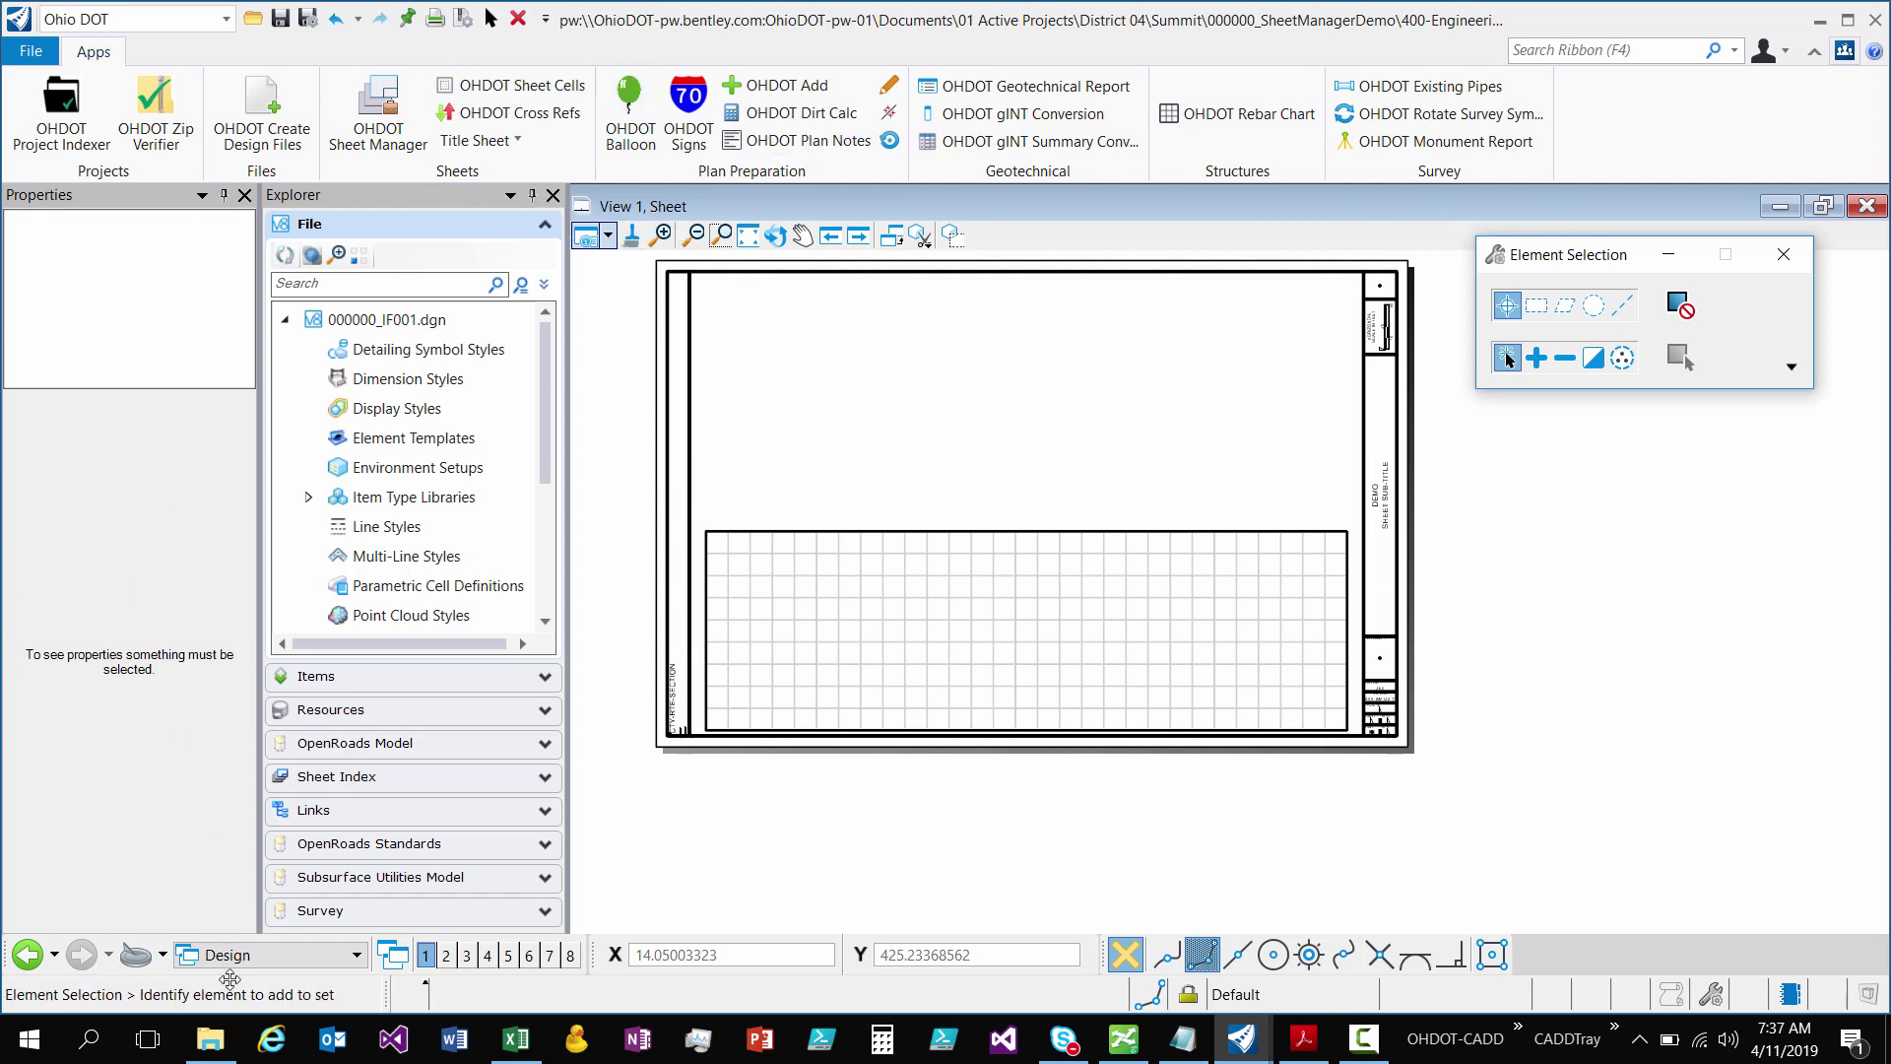
- Review the Message Center entries for the active cells, angle and scale used in the sheet placement
click(427, 988)
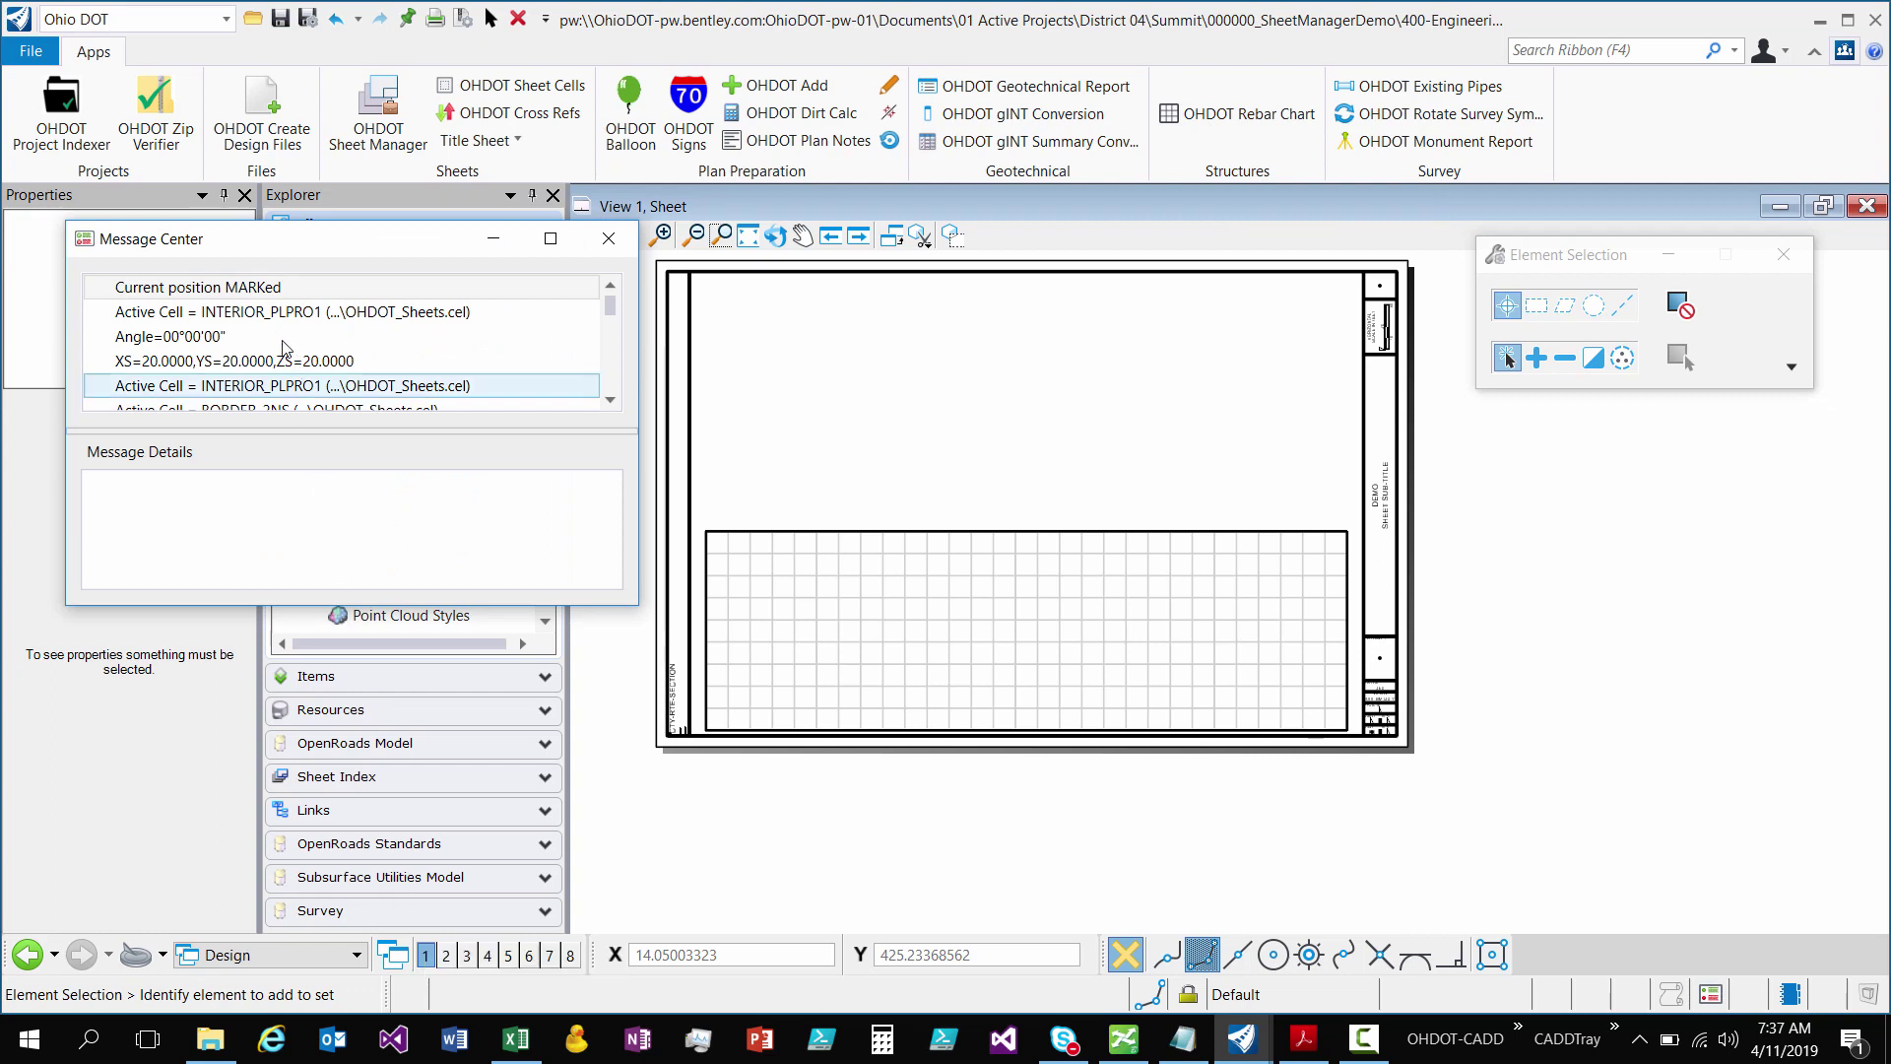
click(608, 241)
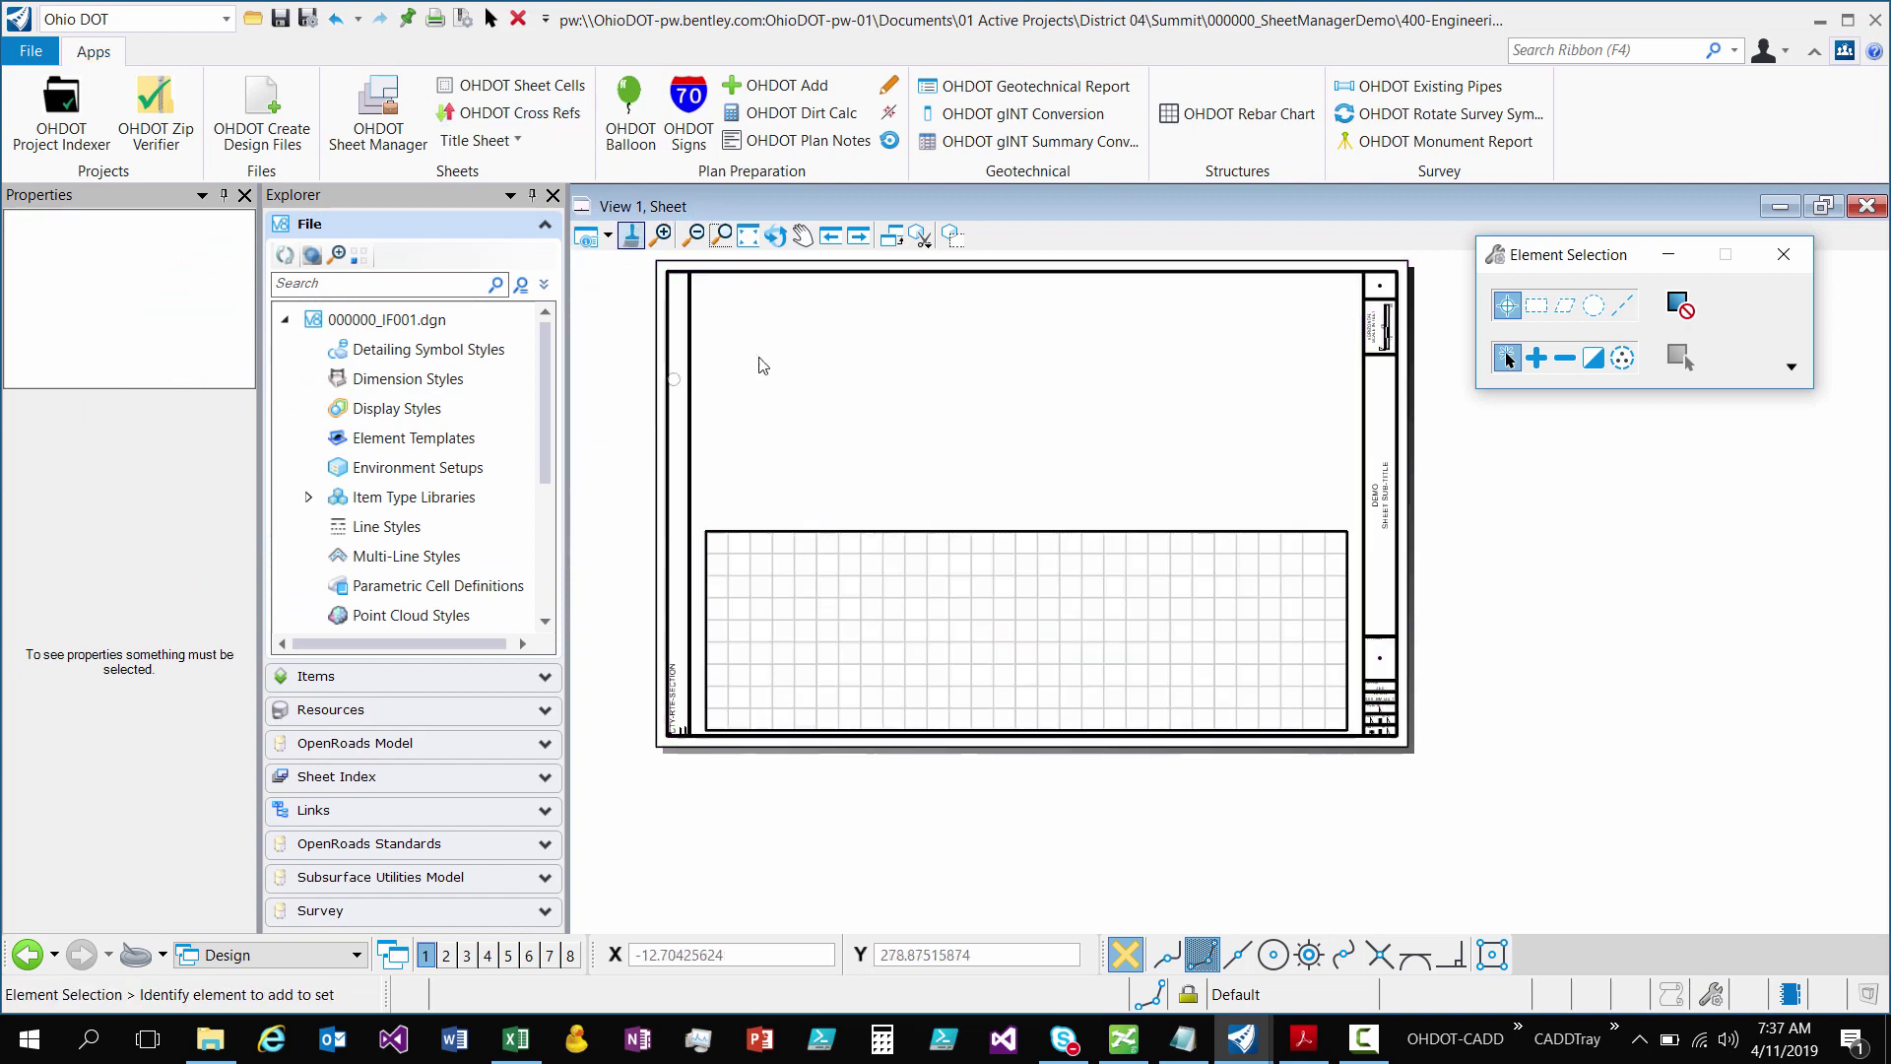
click(416, 998)
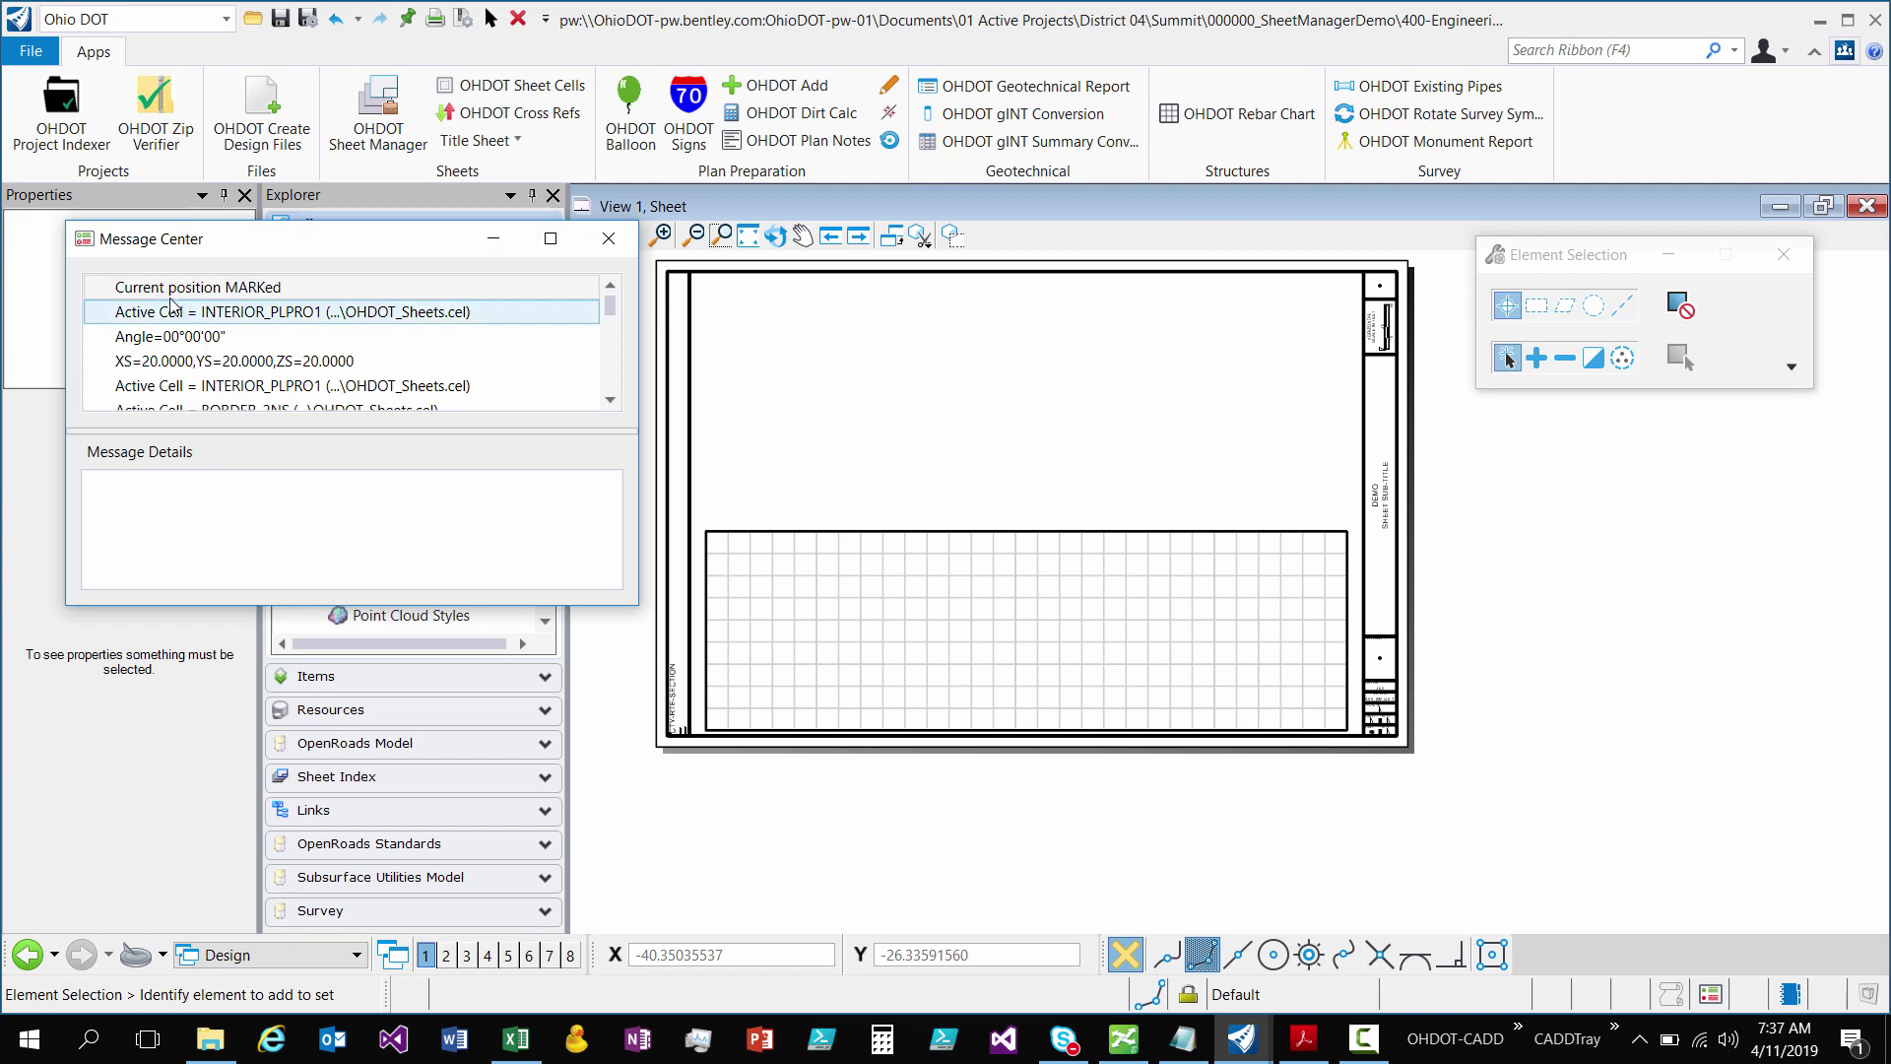
click(608, 241)
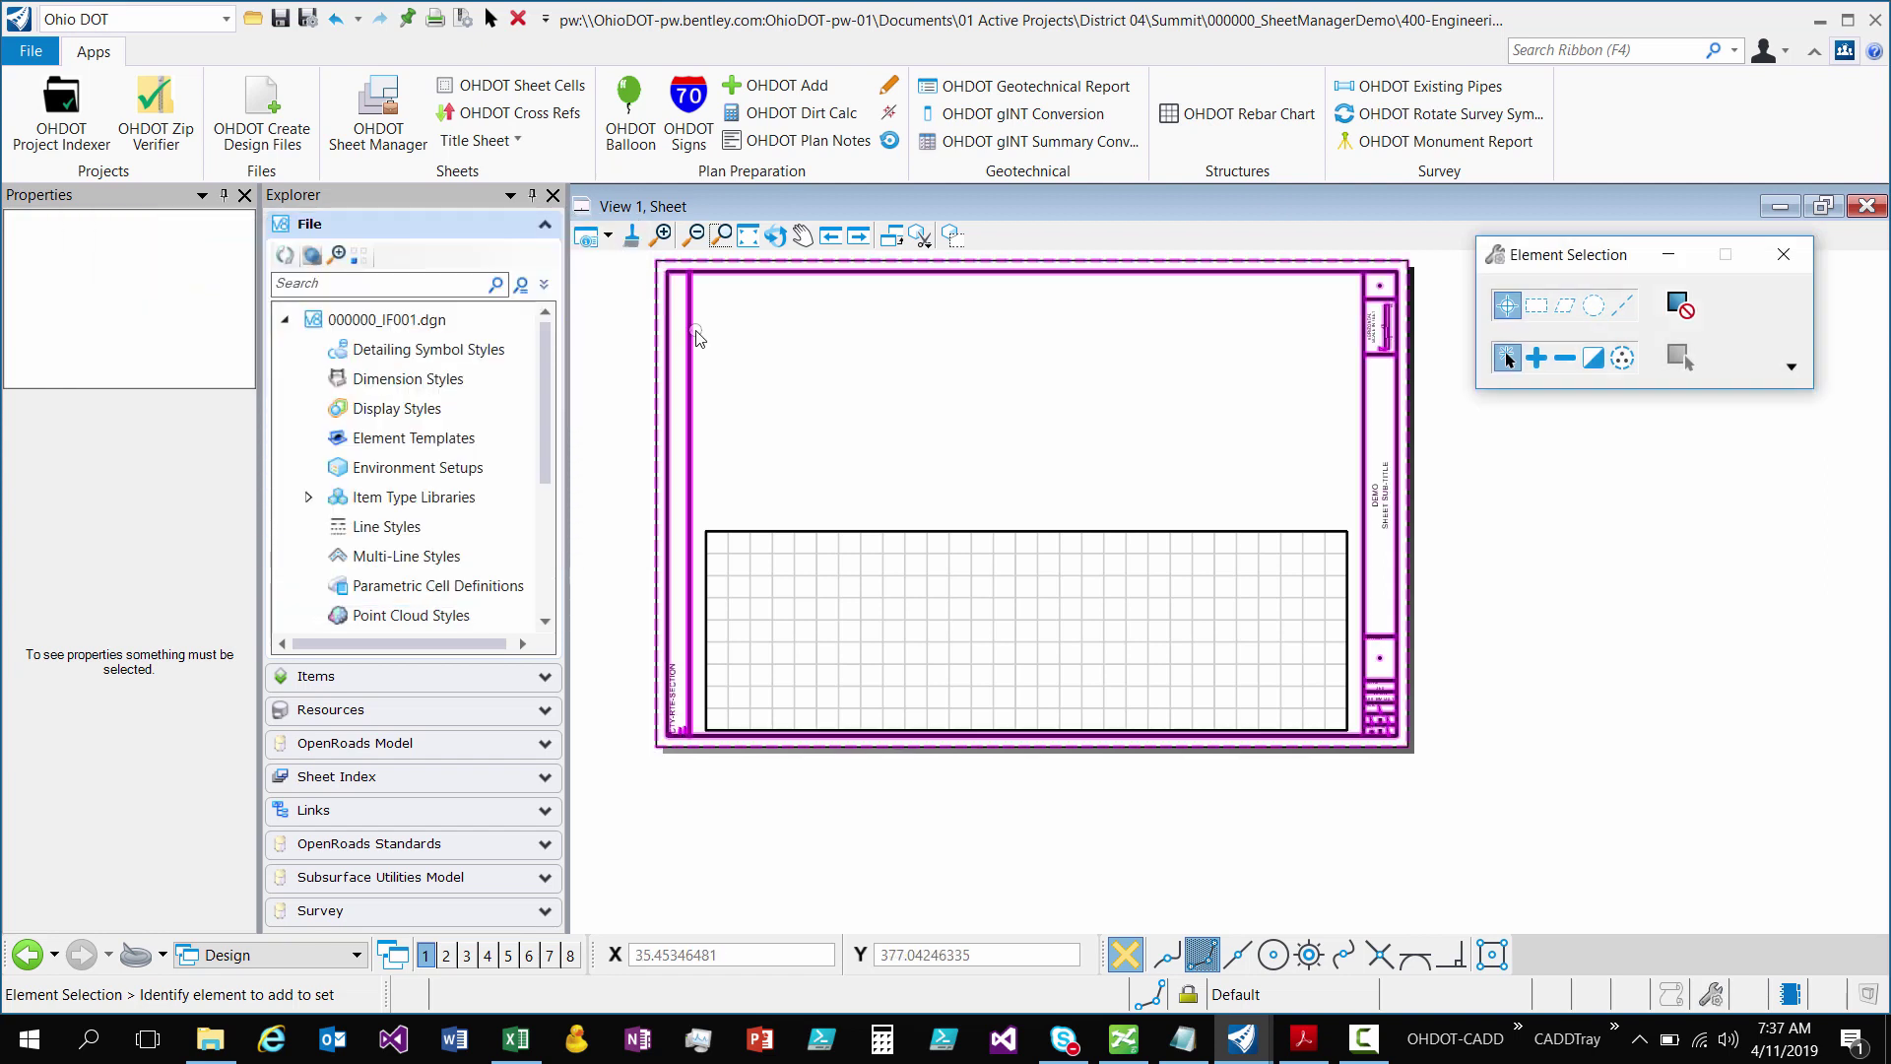